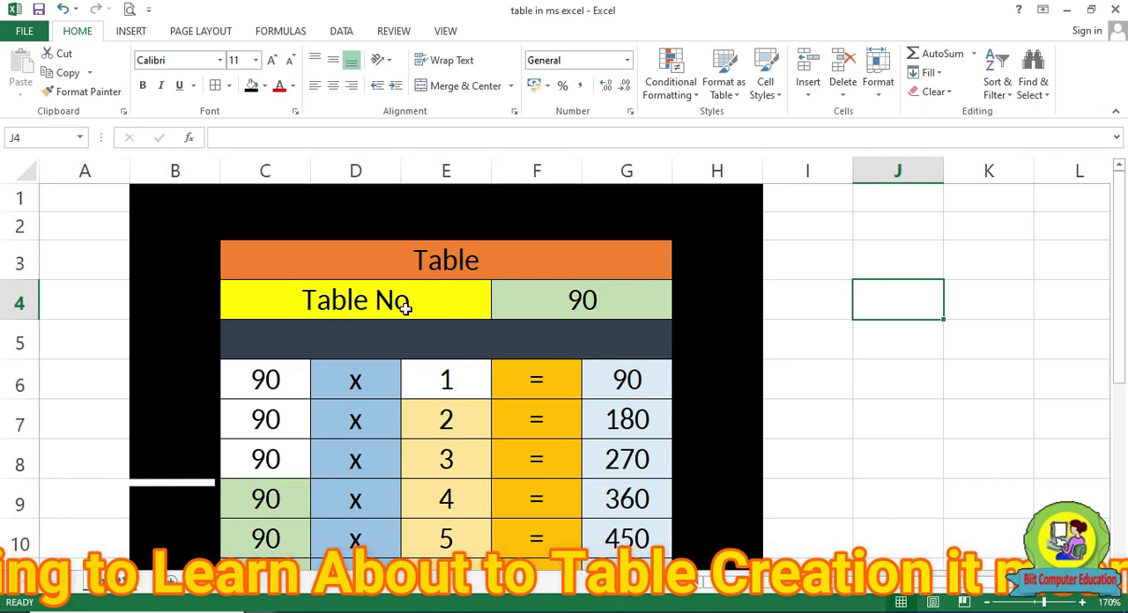
Set the table number in cell F4 to 2 and check the multiplication table down to its last row
left_click(600, 308)
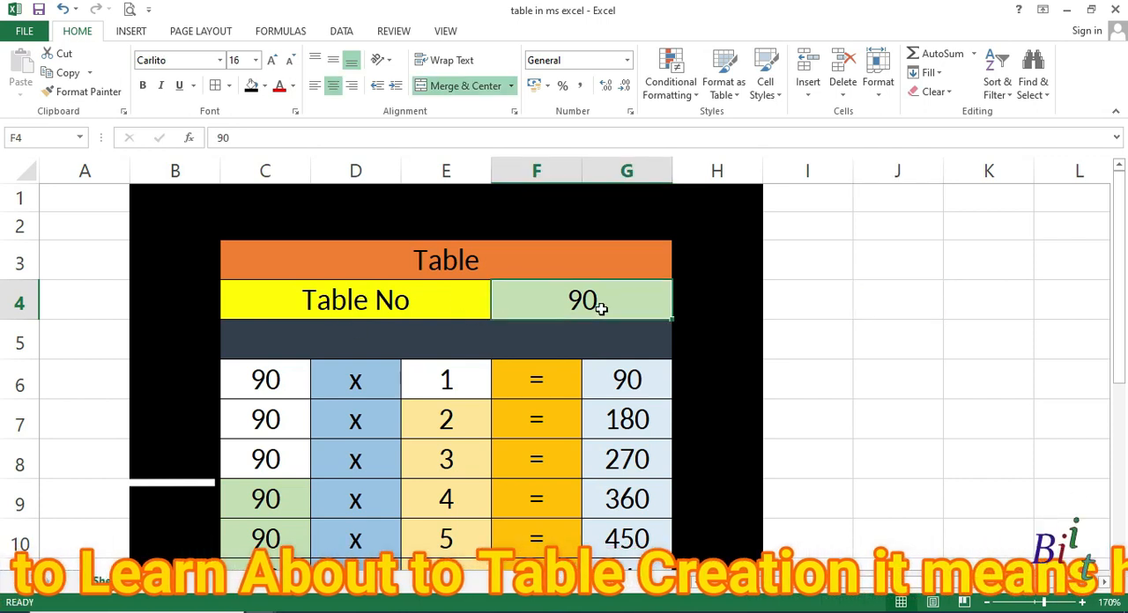
type("2")
key("Return")
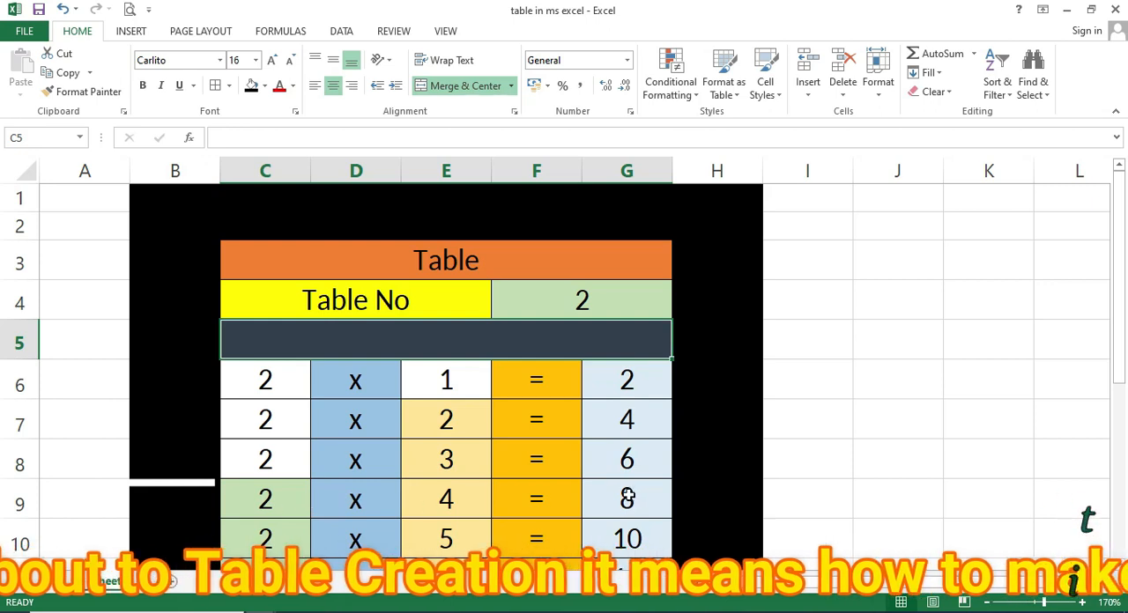
scroll(621, 419, "down", 3)
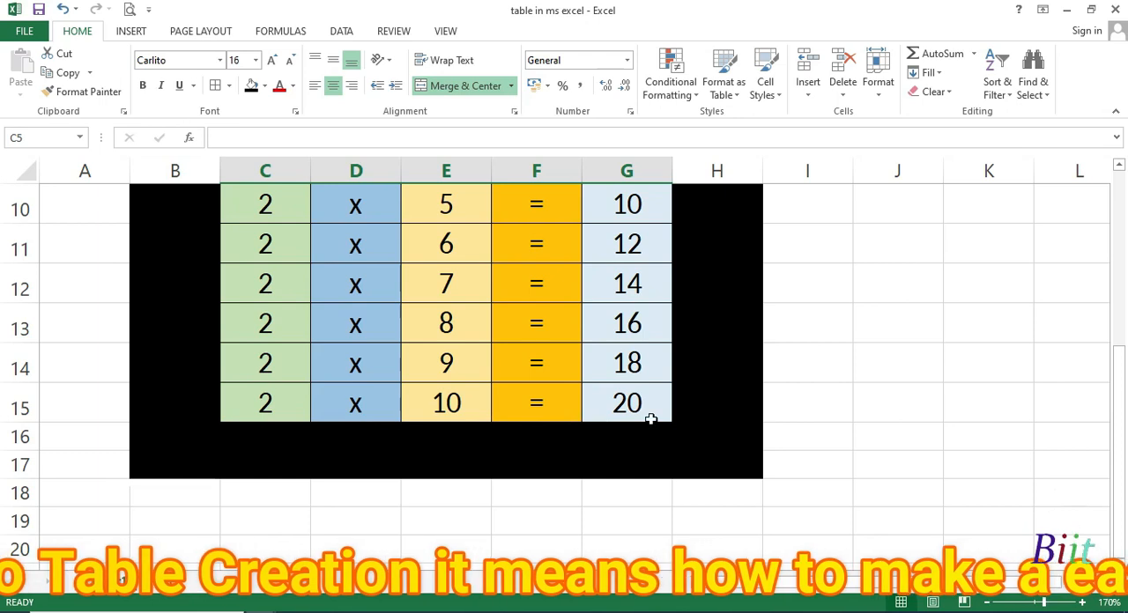
scroll(650, 420, "up", 3)
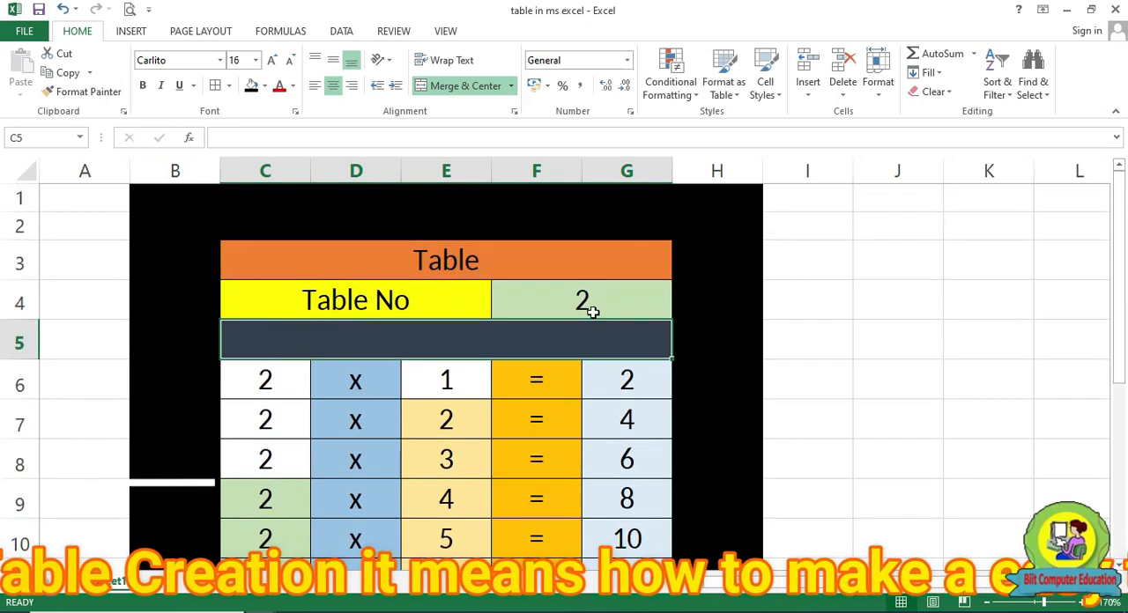
Change the table number in cell F4 to 9 and look over the recalculated rows
left_click(591, 311)
type("9")
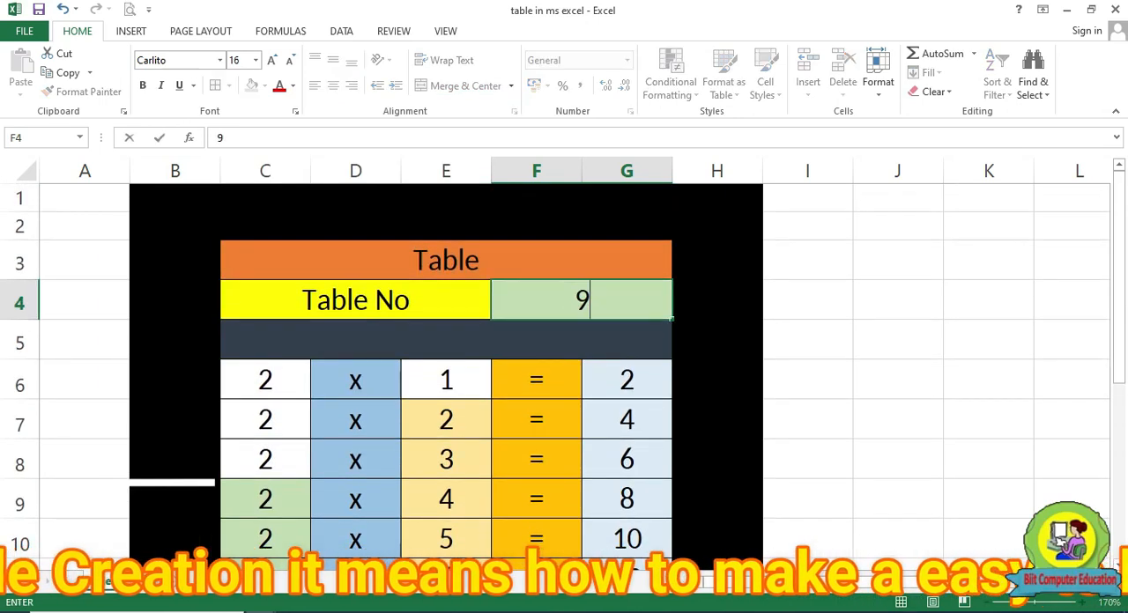
key("Return")
scroll(608, 396, "down", 3)
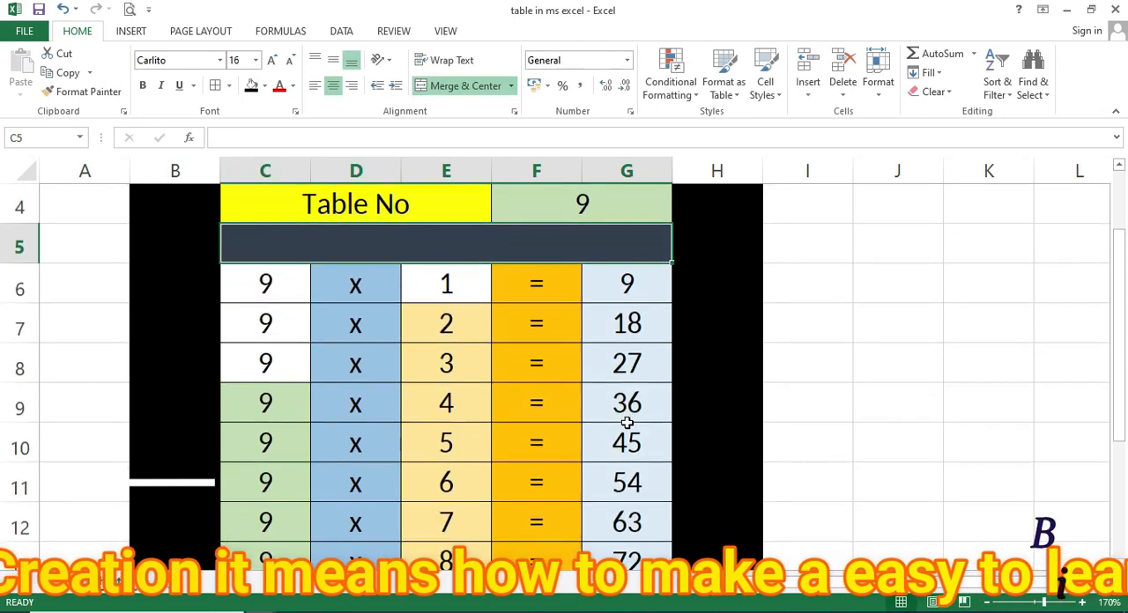
scroll(626, 438, "up", 2)
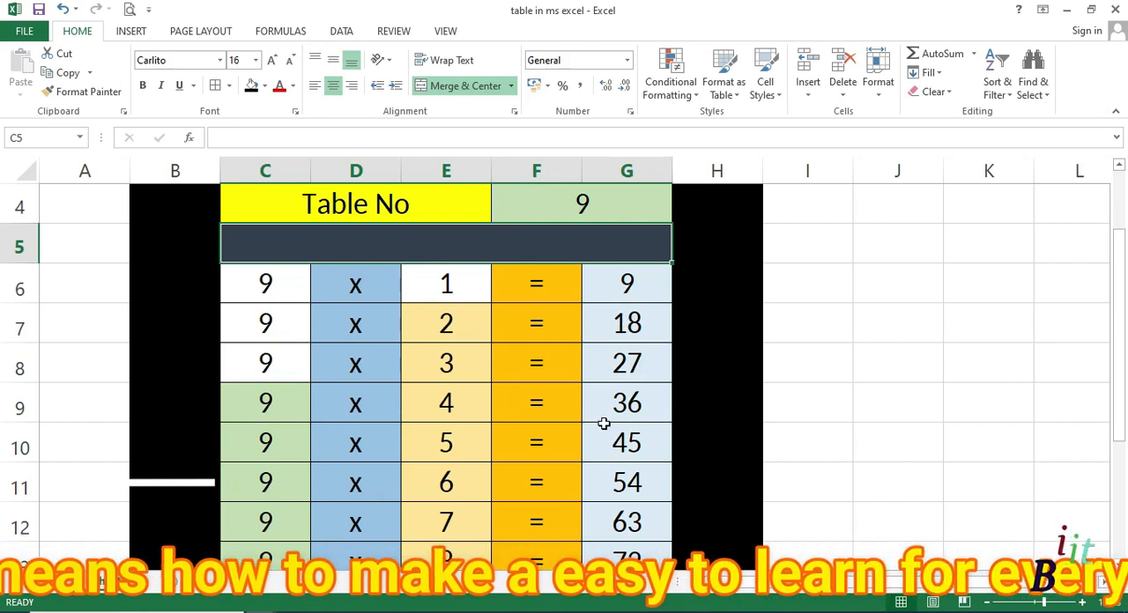
Enter 19 as the table number in cell F4 and review the products in column G
scroll(603, 424, "up", 1)
left_click(582, 303)
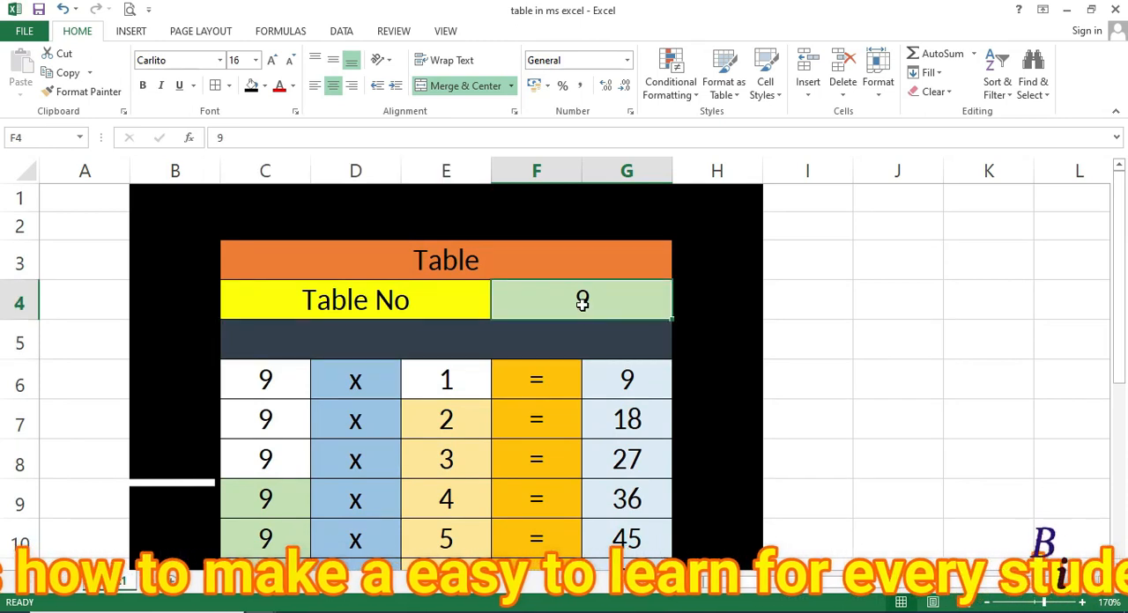
type("19")
key("Return")
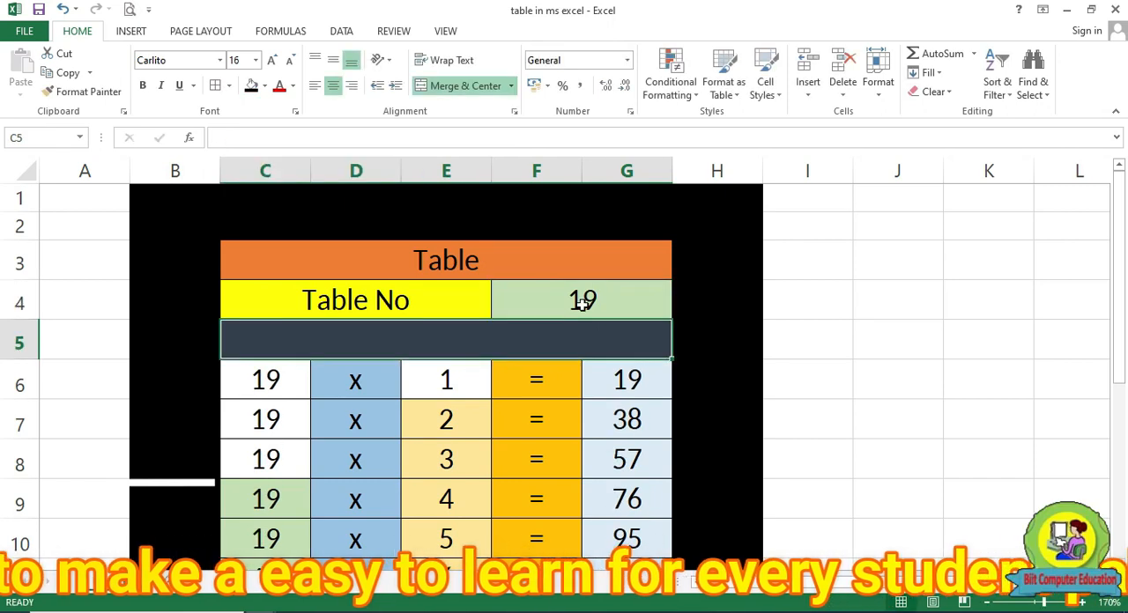
scroll(415, 396, "down", 1)
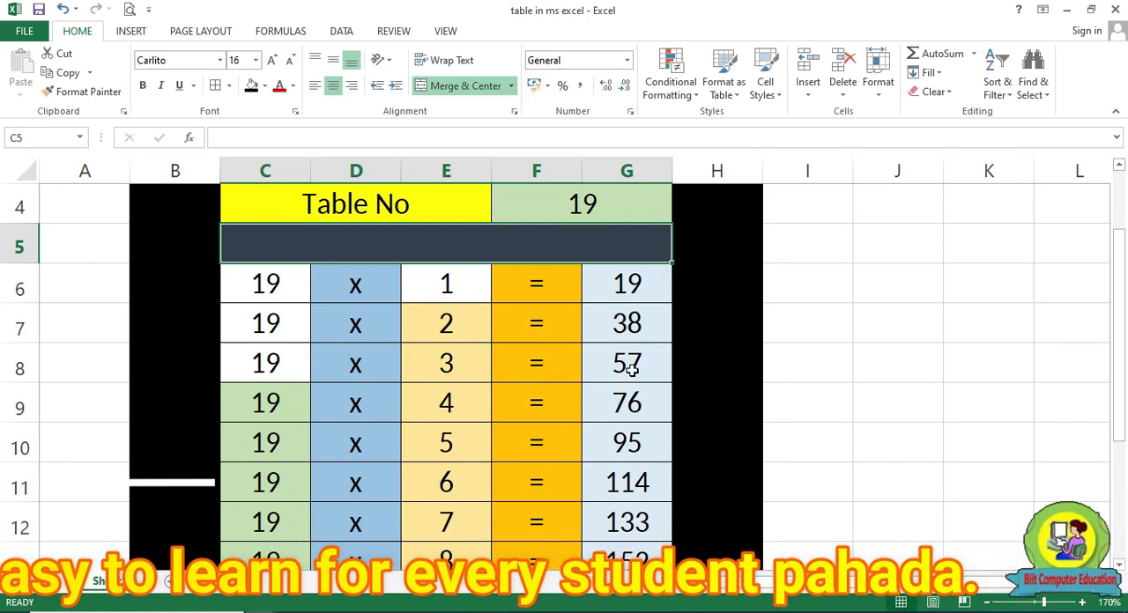
scroll(559, 360, "up", 1)
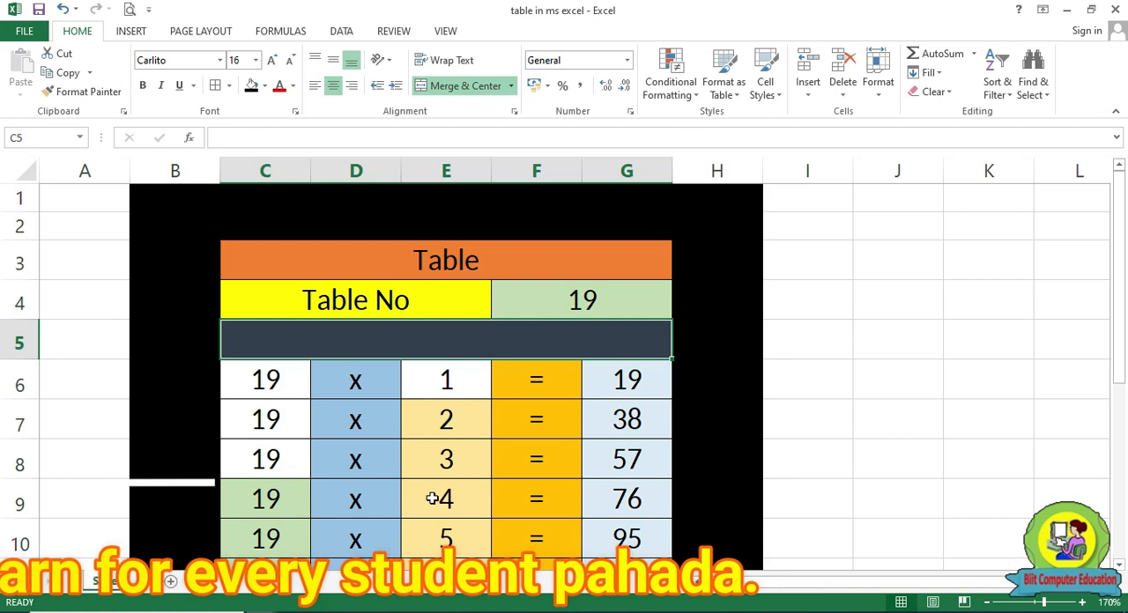
scroll(637, 440, "down", 1)
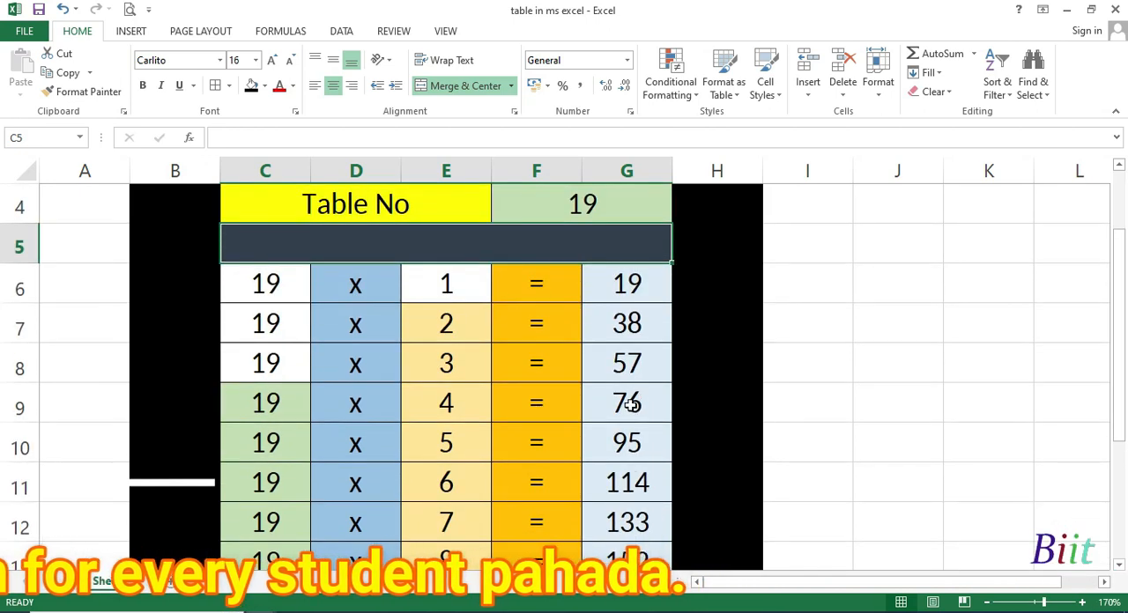
scroll(635, 410, "up", 1)
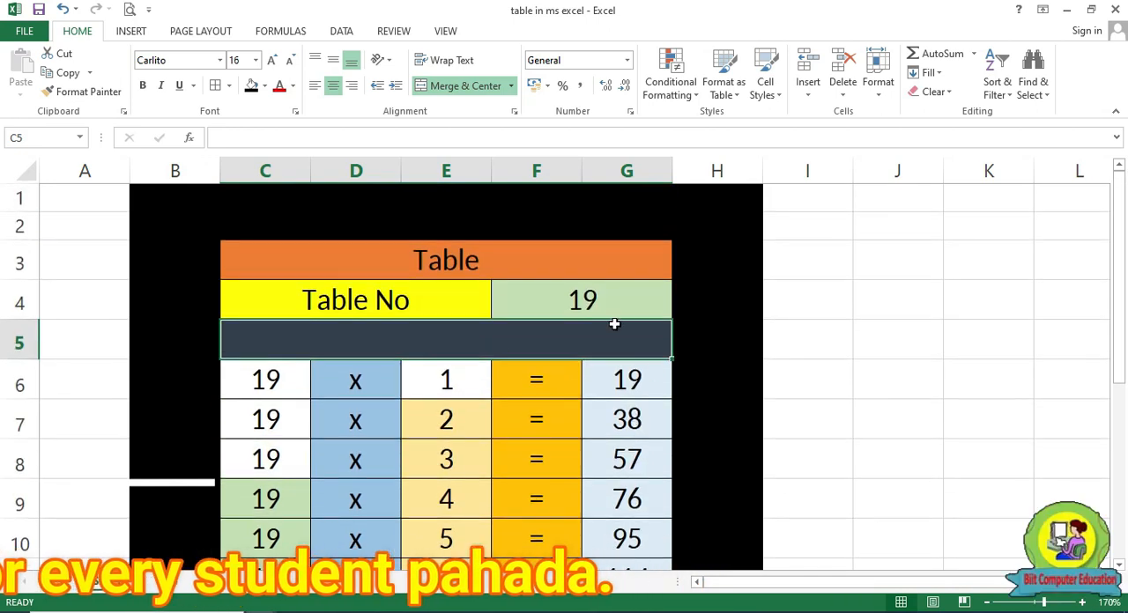
Set the table number in cell F4 to 60 and review the resulting multiplication rows
left_click(596, 313)
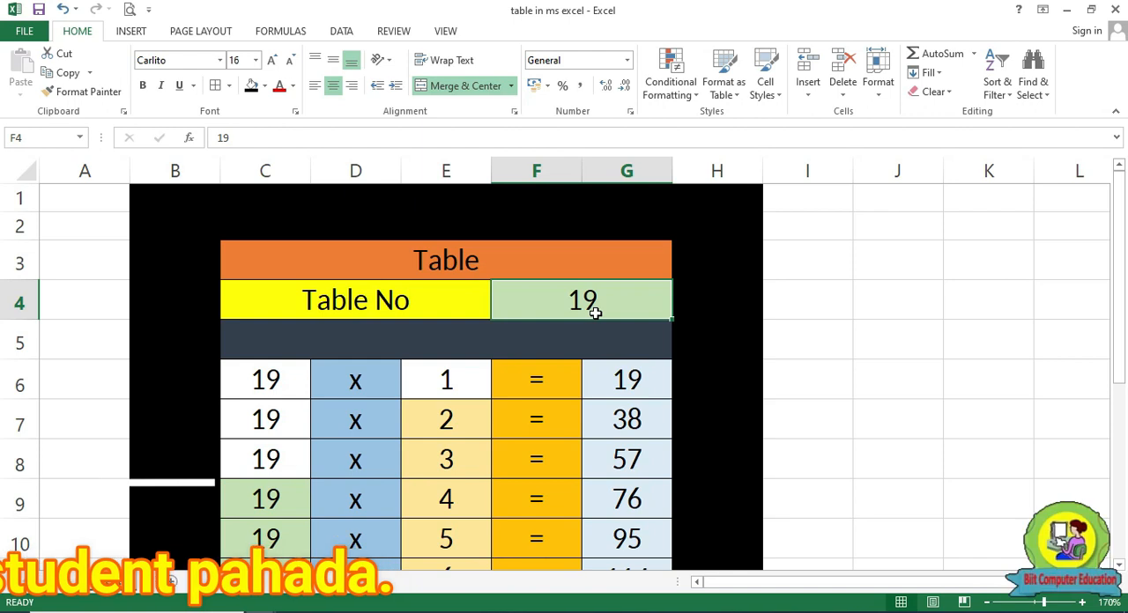
type("60")
key("Return")
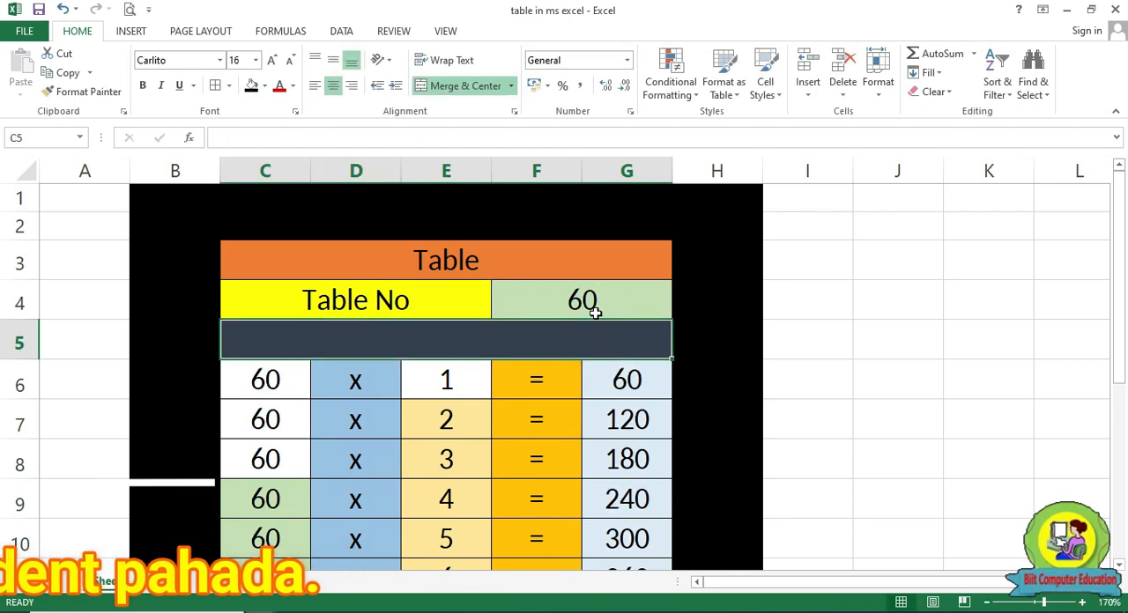
scroll(593, 331, "down", 1)
scroll(592, 335, "up", 1)
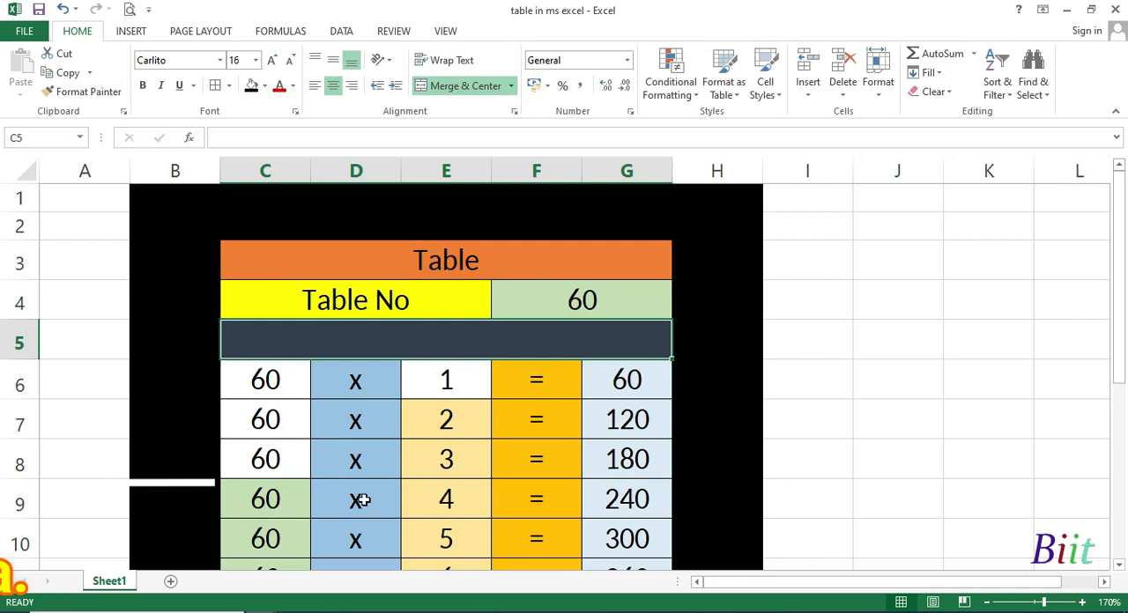
scroll(435, 508, "down", 1)
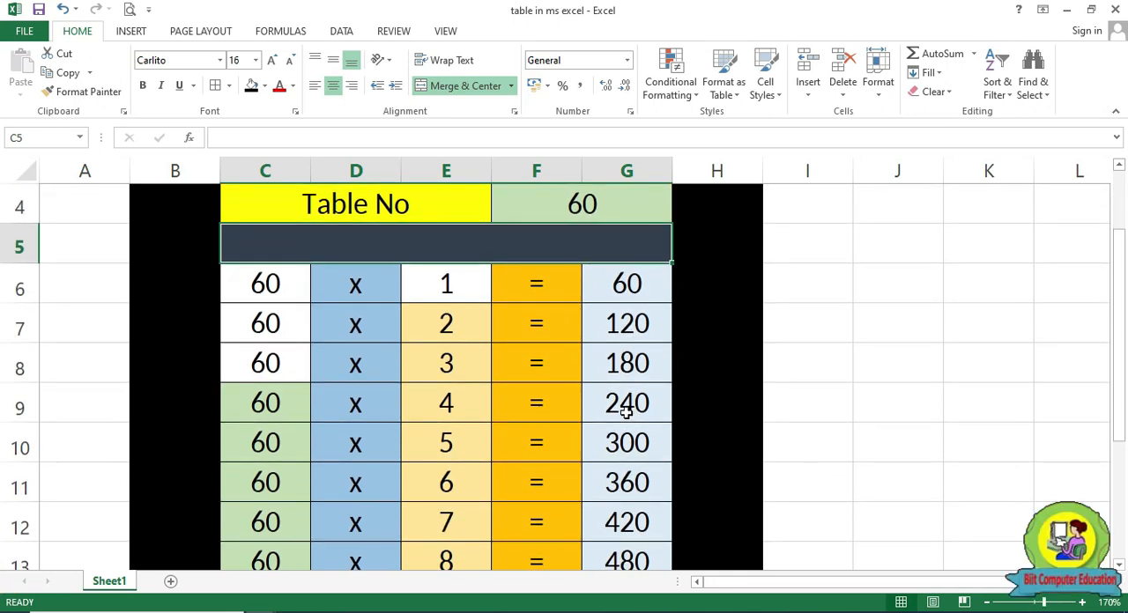
scroll(625, 410, "up", 1)
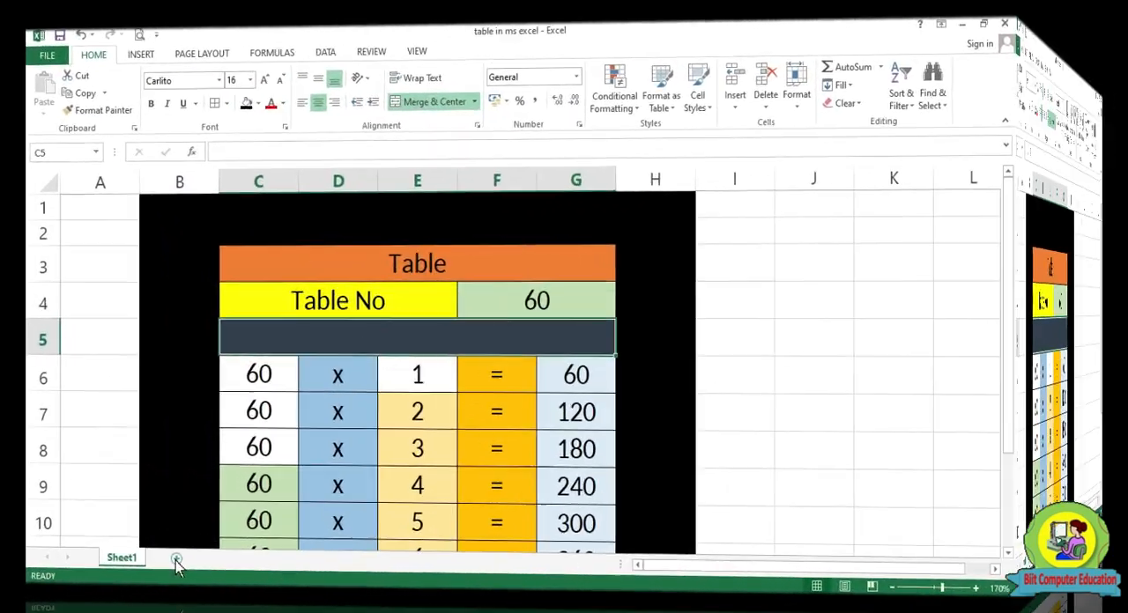
Add a new blank worksheet to the workbook and enlarge its view to 170%
left_click(187, 507)
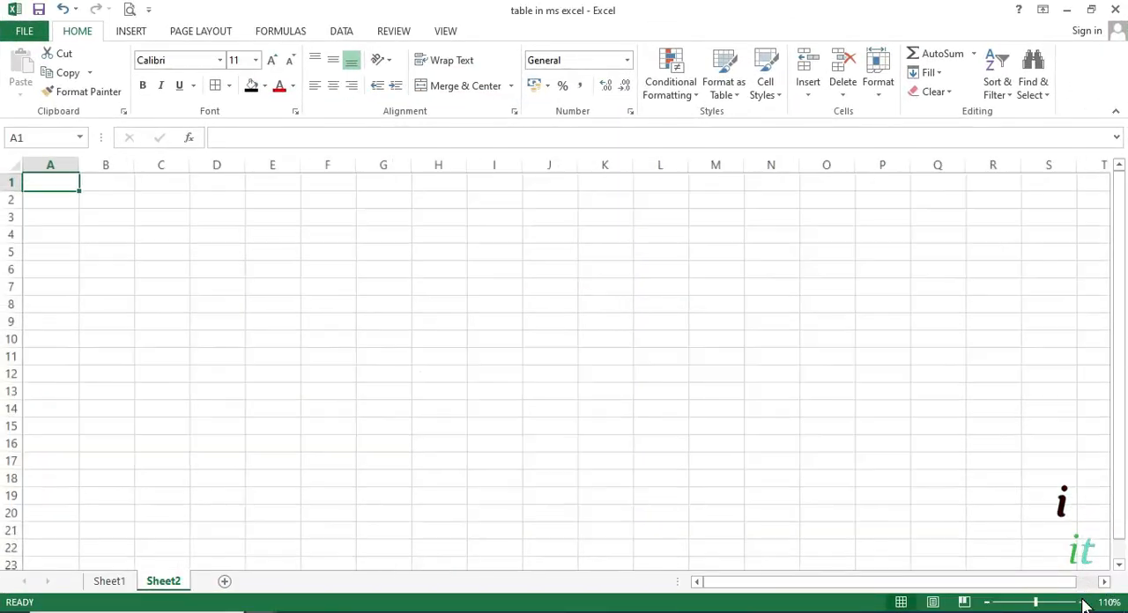
left_click(1083, 601)
left_click(1083, 602)
left_click(1083, 602)
left_click(1083, 602)
left_click(1083, 602)
left_click(1083, 601)
left_click(1083, 601)
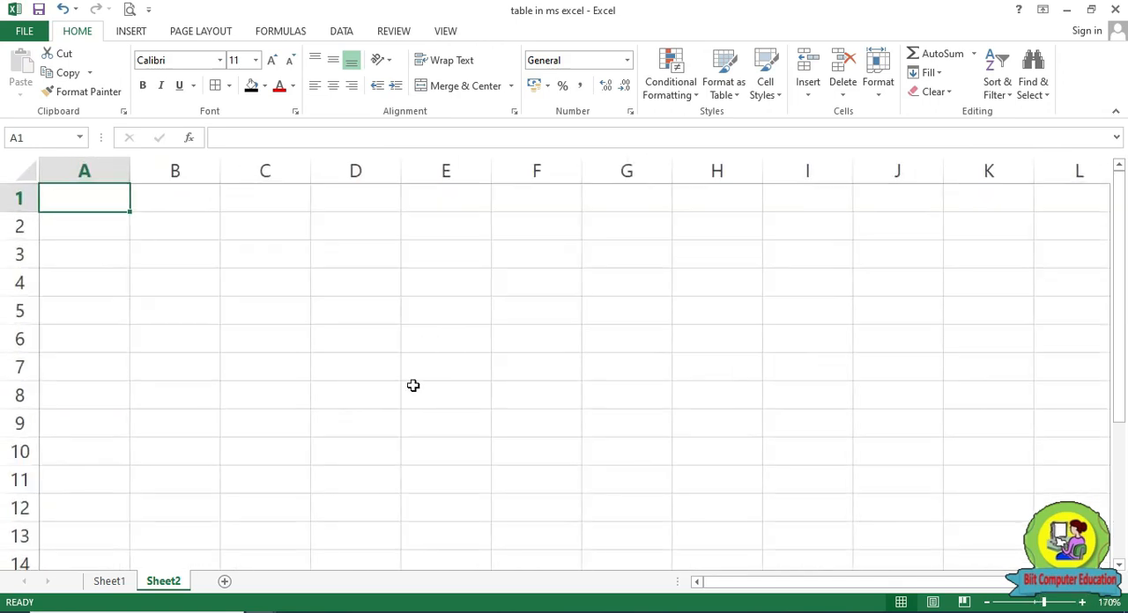
Apply all borders plus a thick box border around the range D3:H12
left_click(355, 294)
left_click(351, 253)
left_click_drag(350, 253, 684, 246)
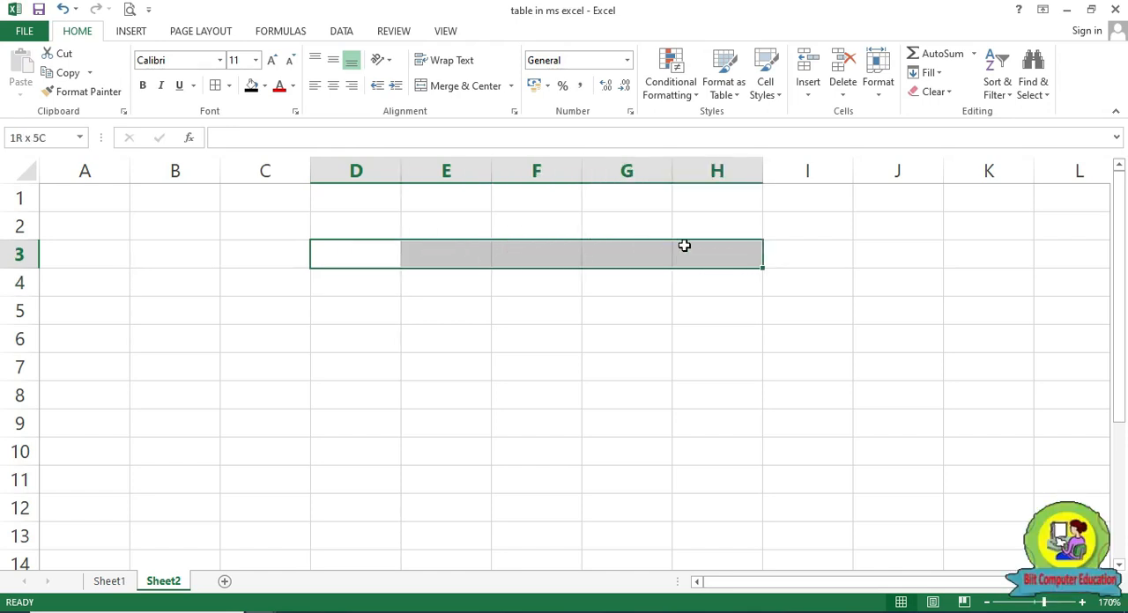
left_click_drag(684, 246, 691, 499)
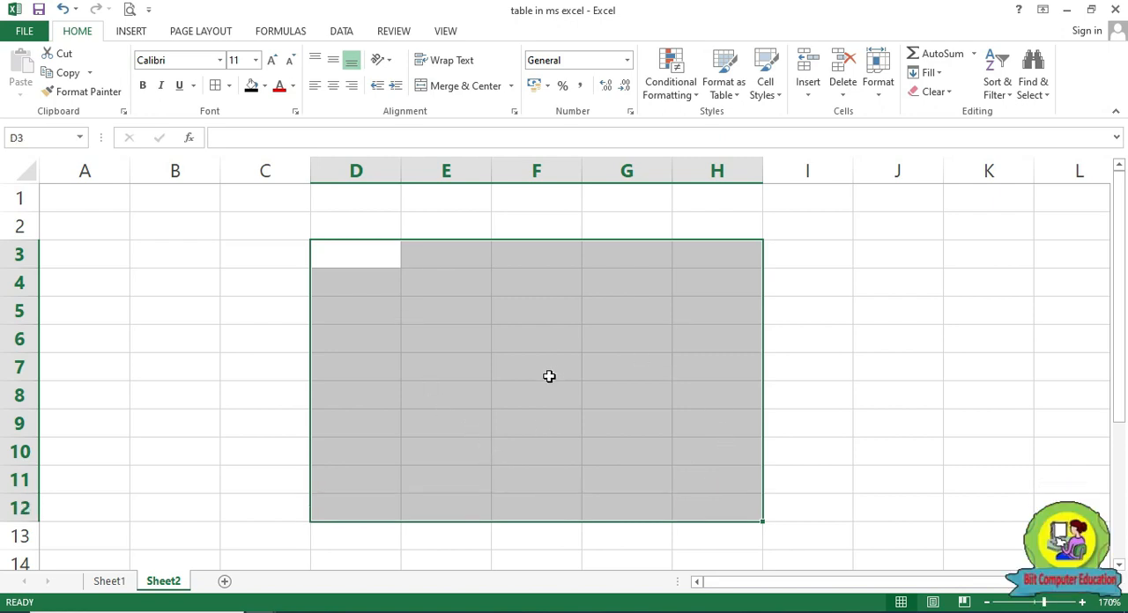
left_click(230, 87)
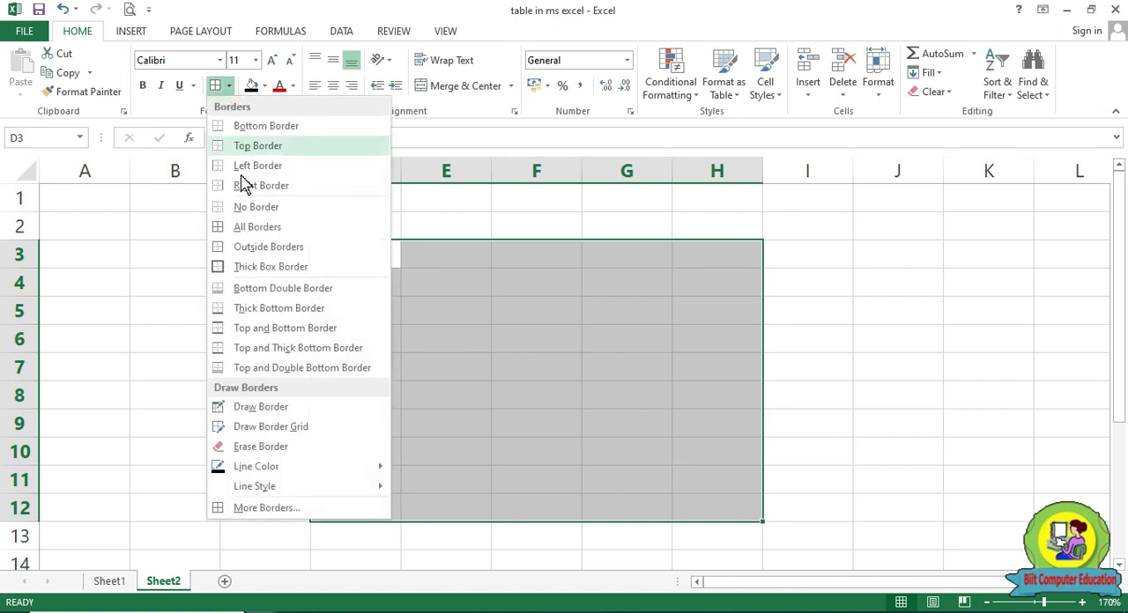
left_click(257, 227)
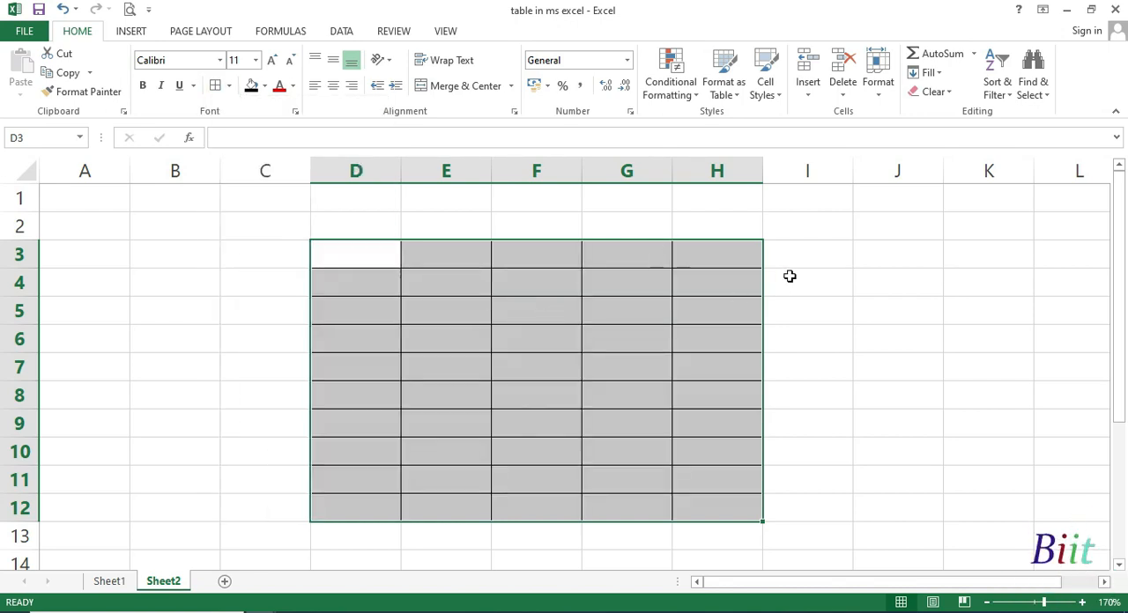
left_click(229, 86)
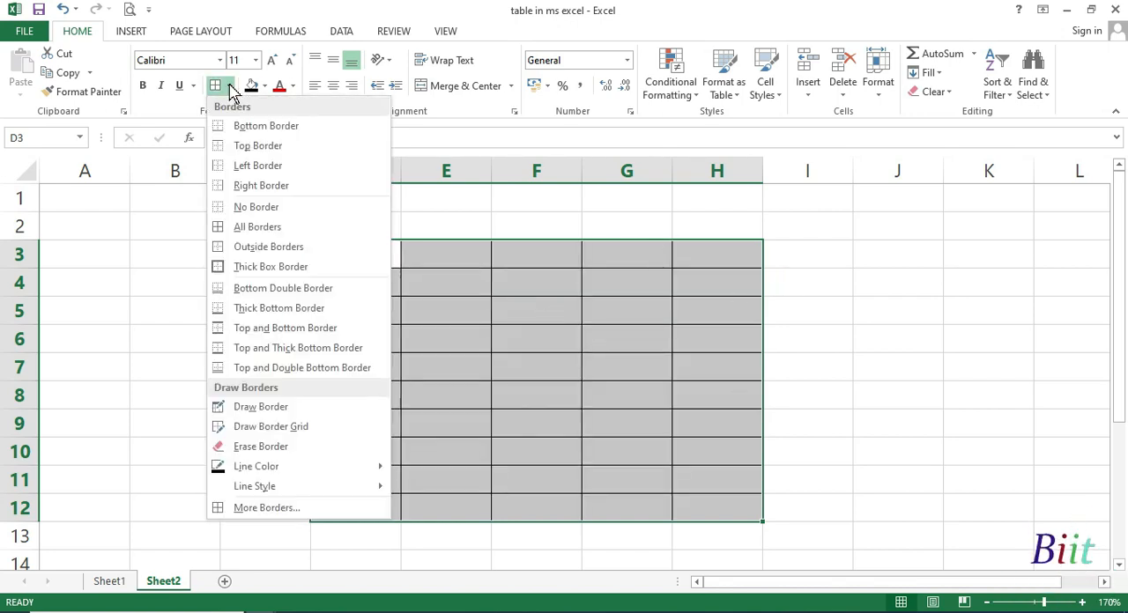
left_click(278, 269)
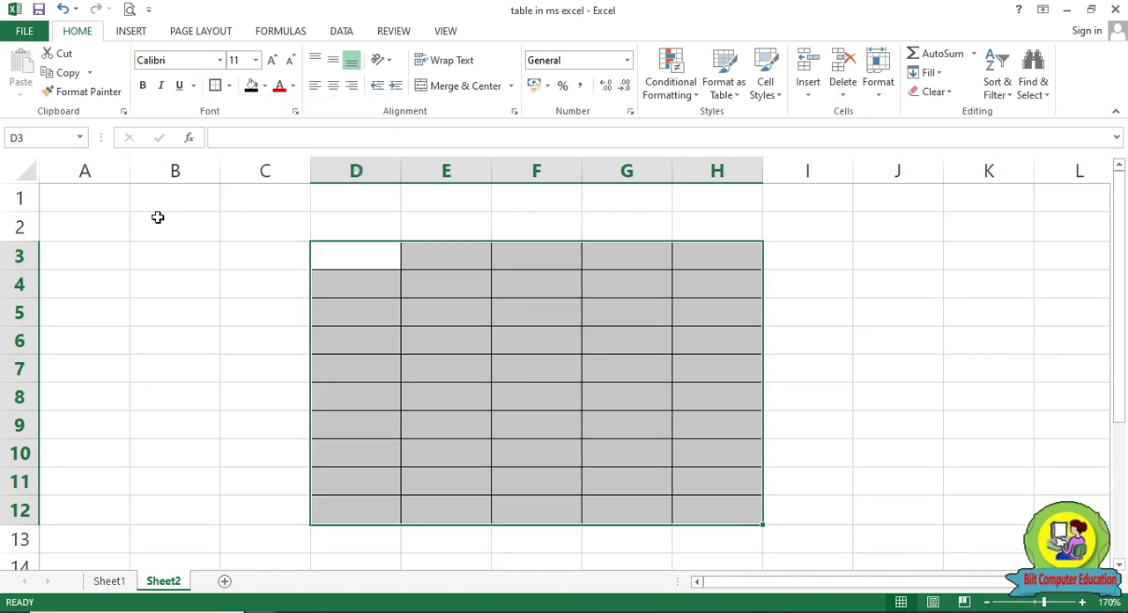
Insert three blank rows at row 1, above the bordered grid
left_click(20, 195)
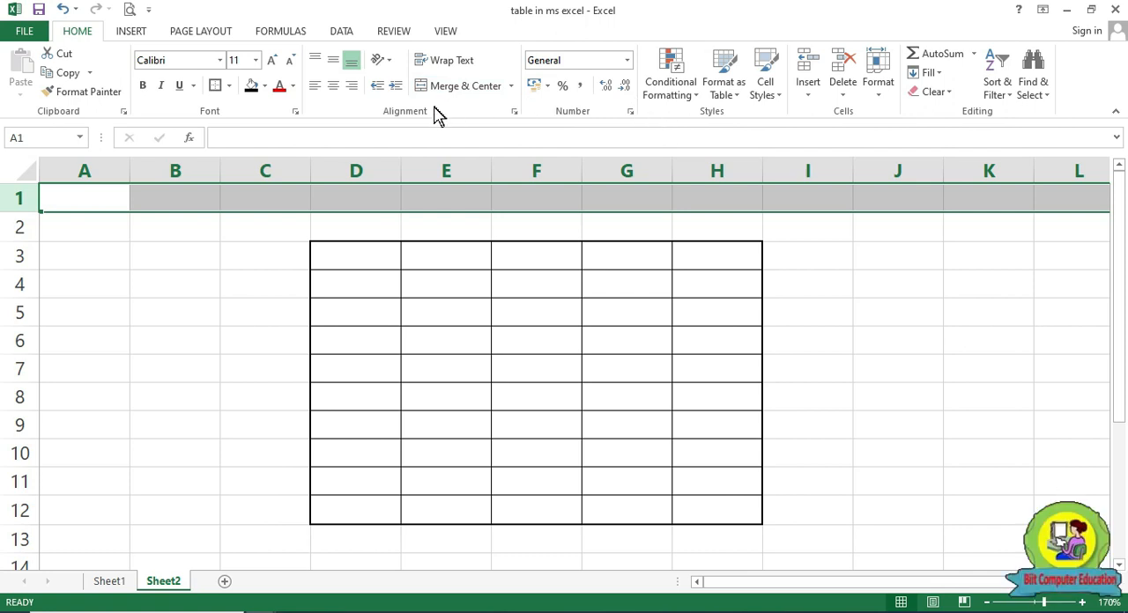
left_click(808, 66)
left_click(808, 66)
left_click(808, 66)
left_click(871, 334)
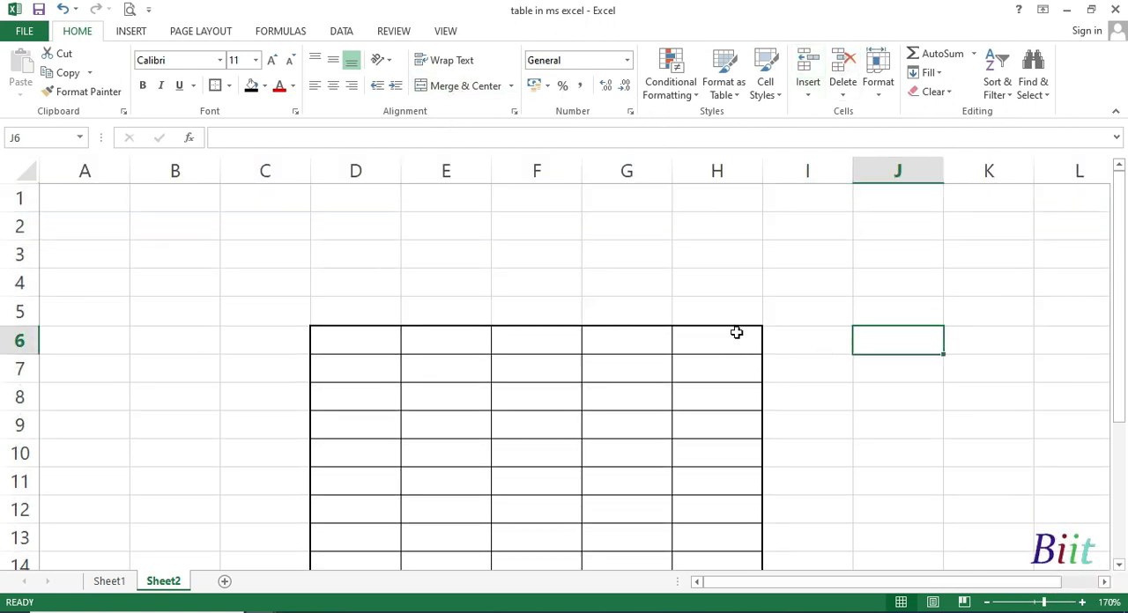
Merge and center cells D4:F4, and merge and center G4:H4 as a separate cell beside them
left_click_drag(357, 287, 507, 280)
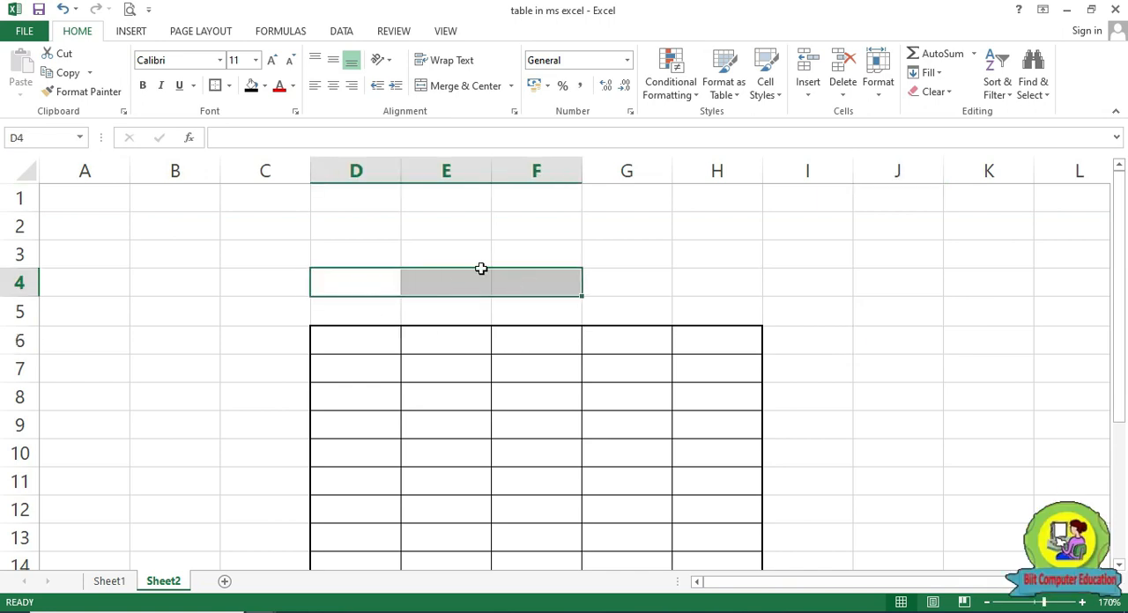
left_click(461, 86)
left_click(647, 287)
left_click_drag(648, 286, 719, 287)
left_click(459, 88)
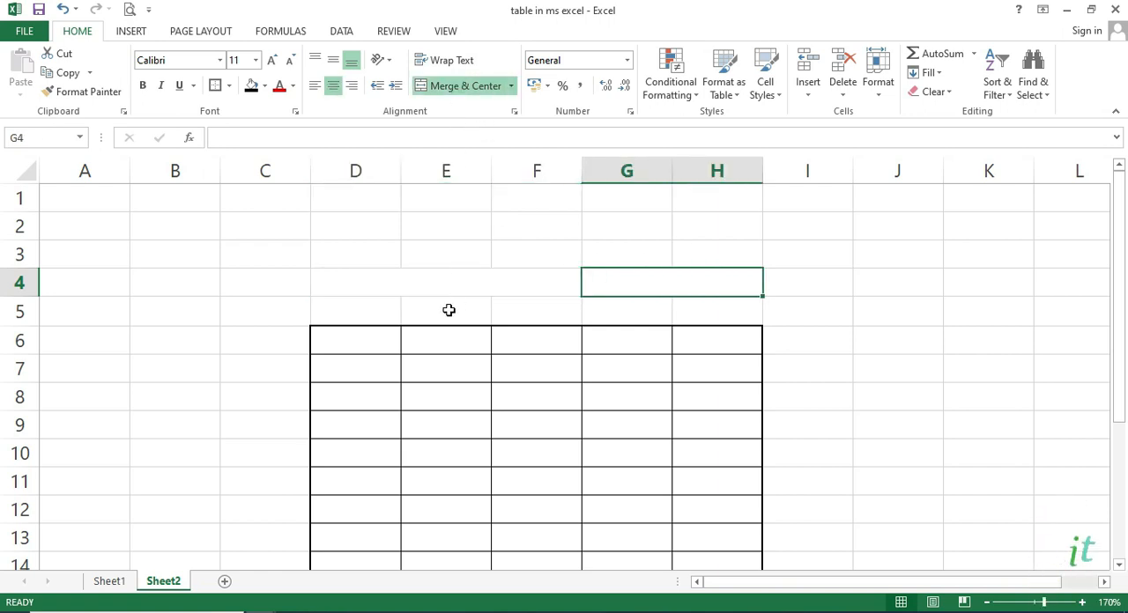
Merge and center cells D3:H3 and enter the title "Table" in the merged cell
left_click(353, 251)
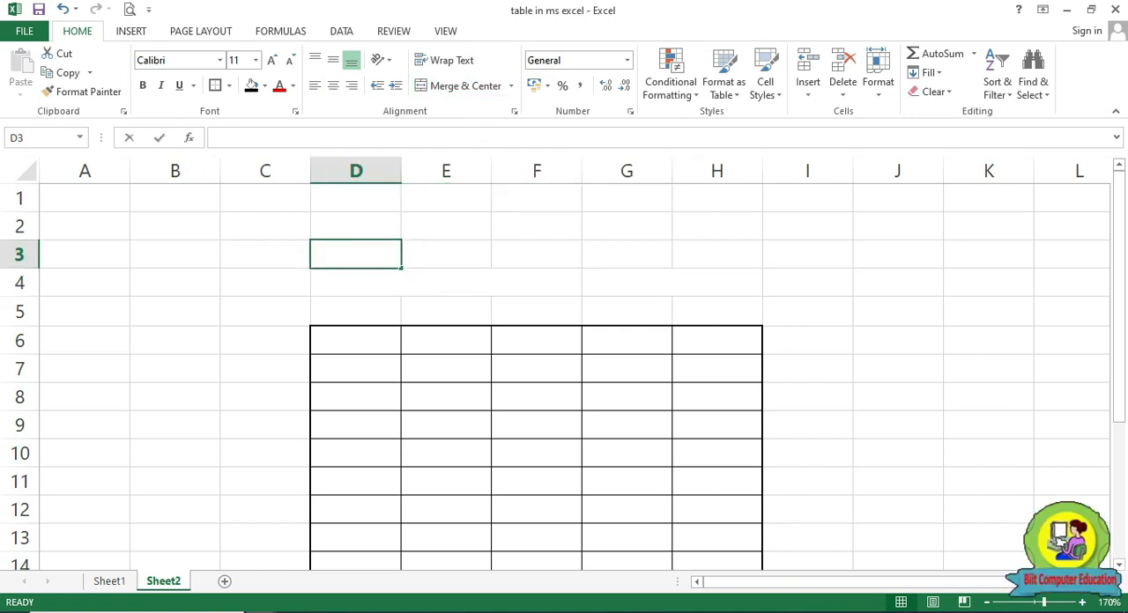
left_click(508, 271)
left_click_drag(373, 255, 718, 250)
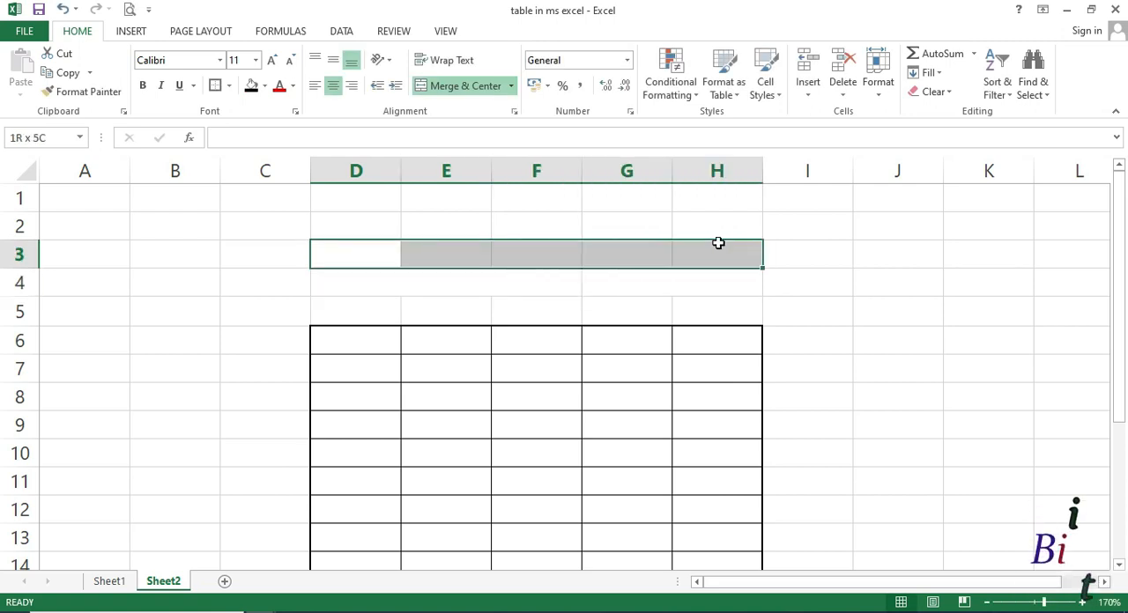
left_click(458, 88)
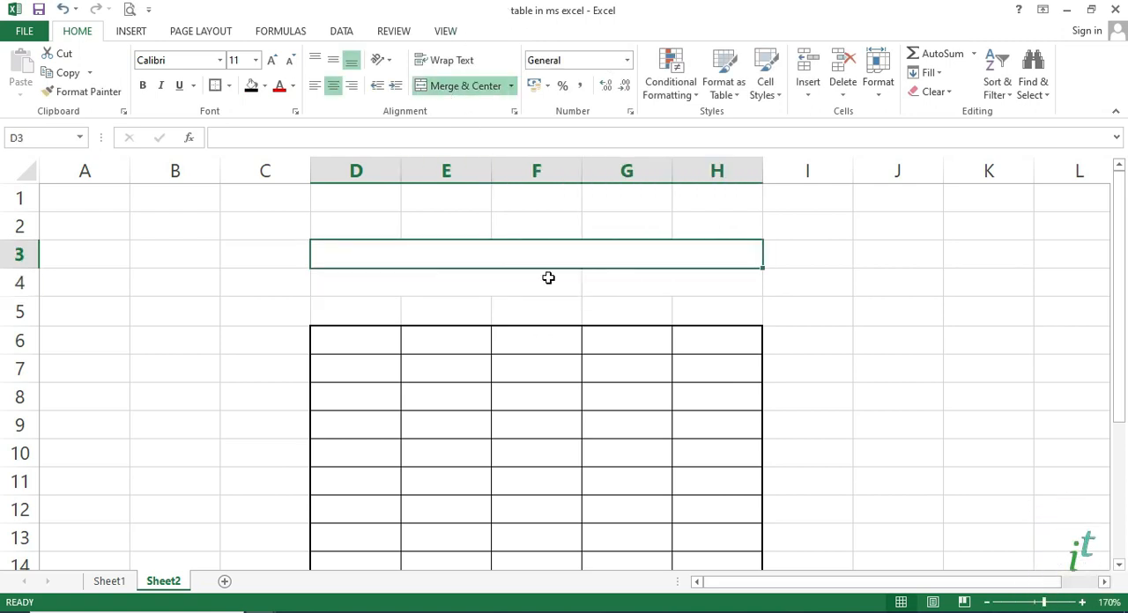
type("Table")
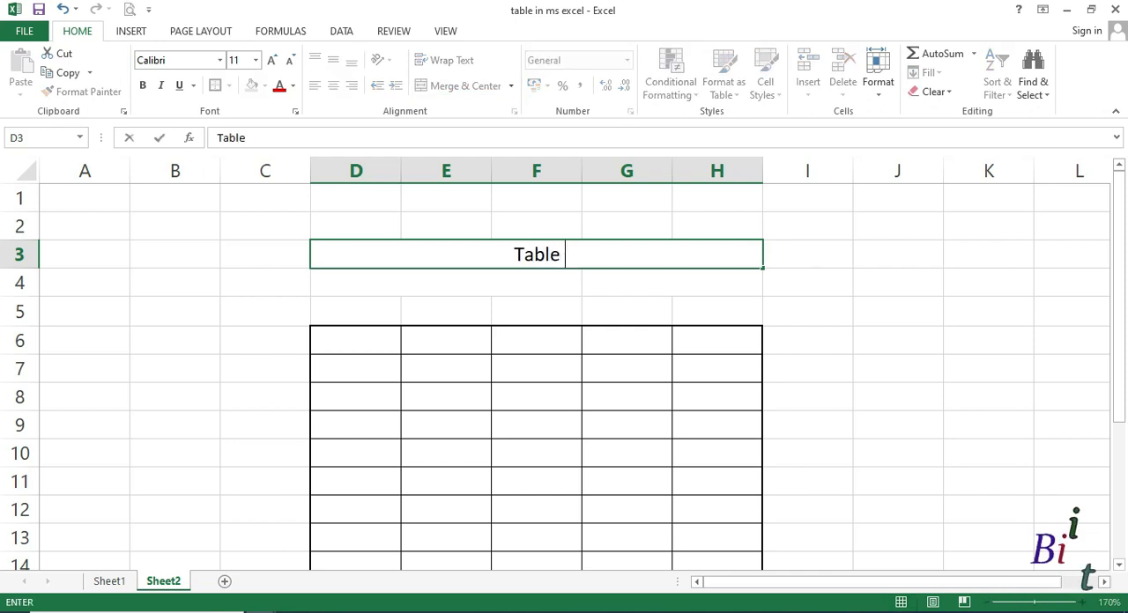
key("Return")
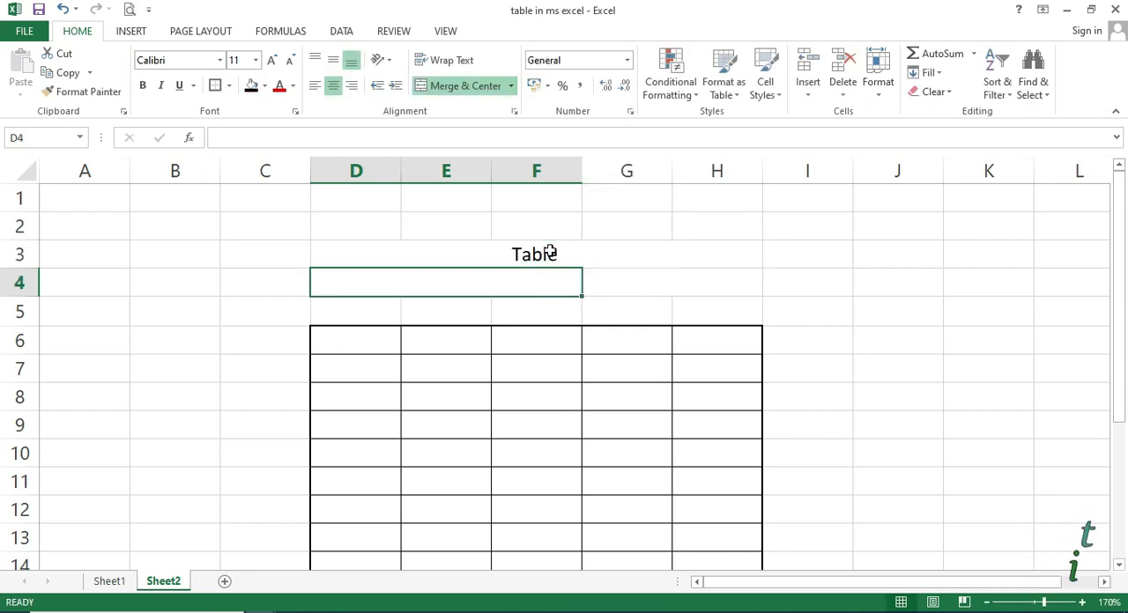
Enter the label "Table No" in the merged cell D4:F4 and the number 2 in the merged cell G4:H4
type("Table")
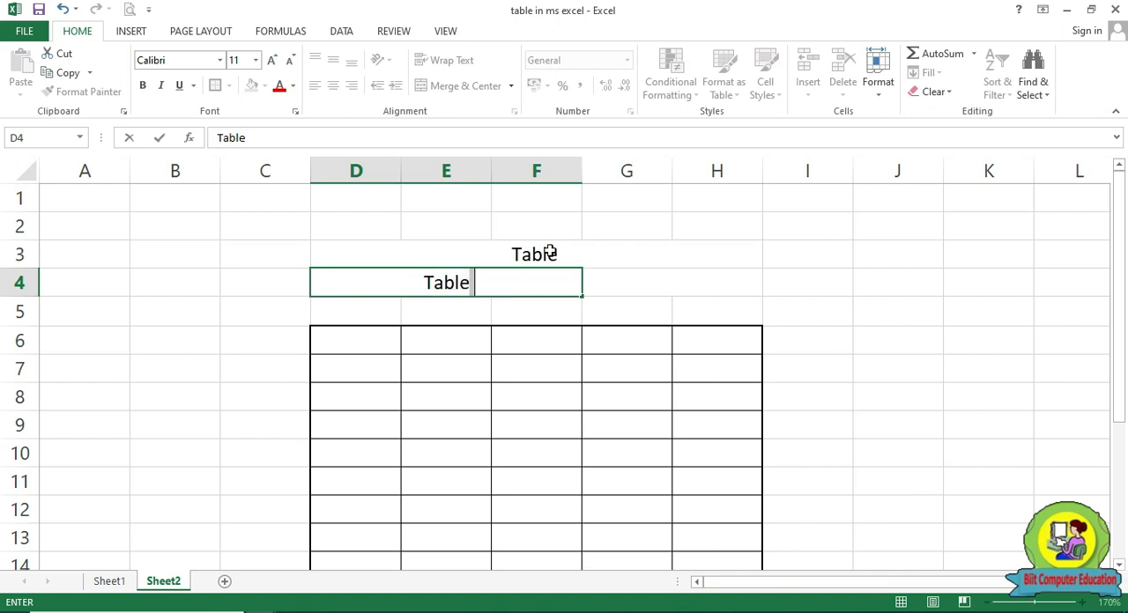
type(" No")
key("Tab")
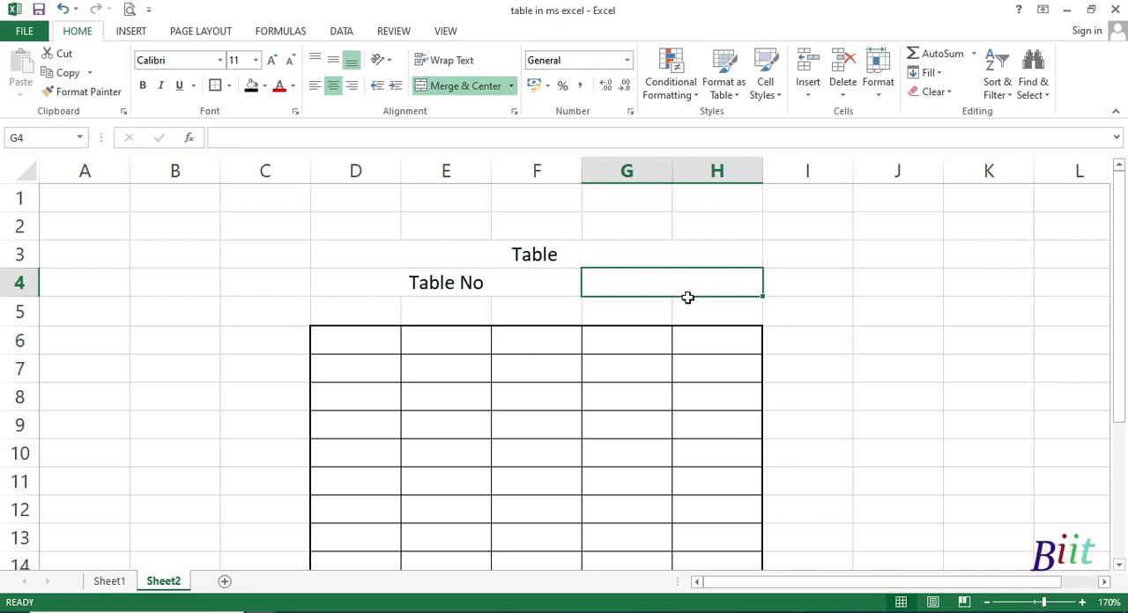
type("2")
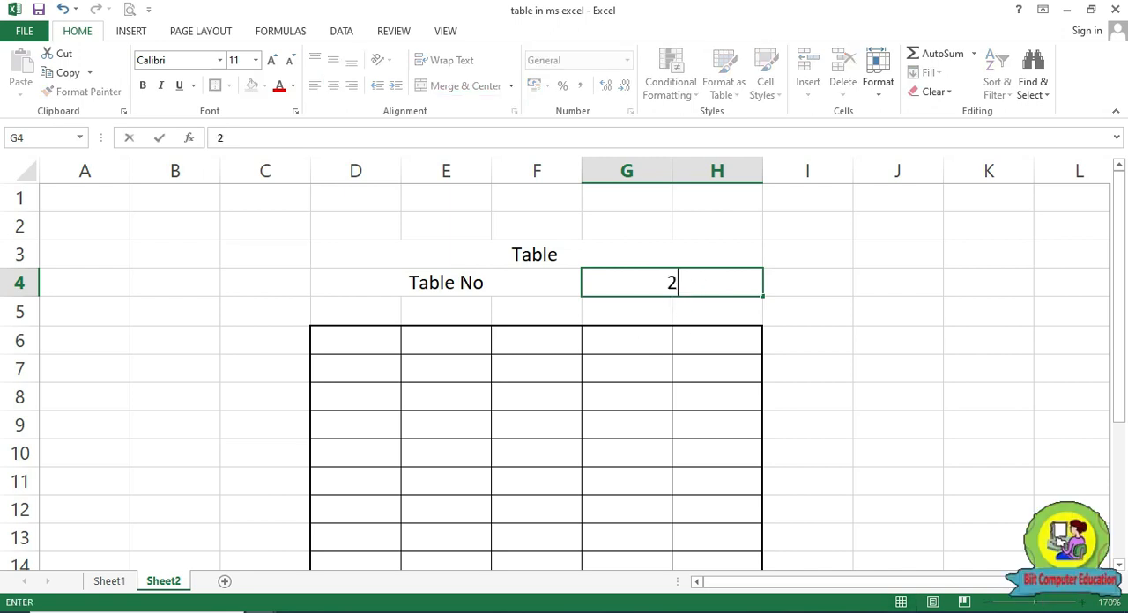
key("Return")
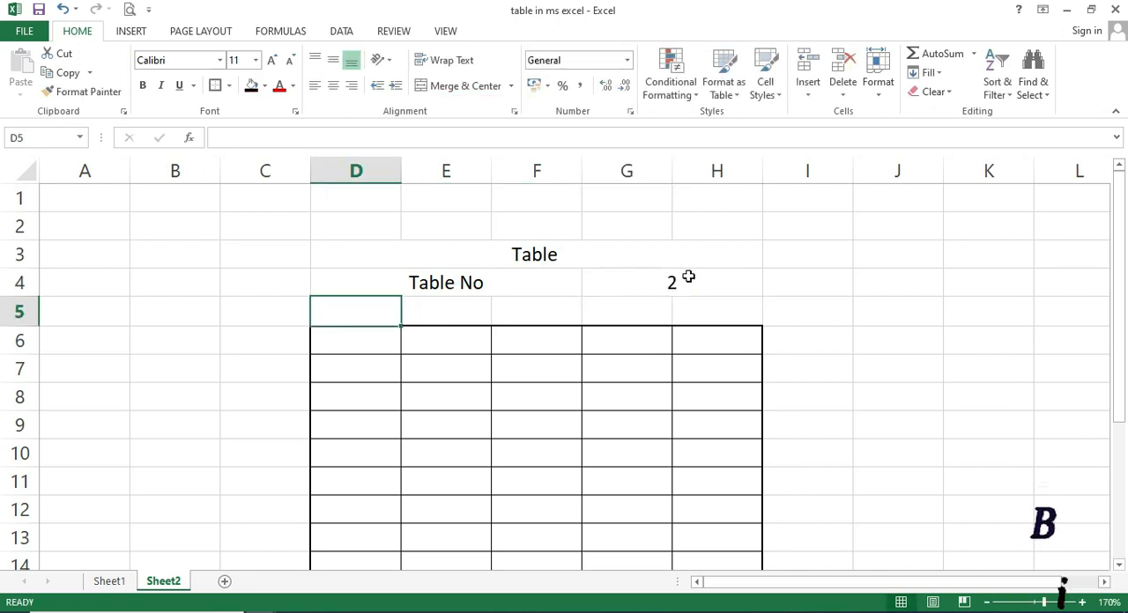
Enter "x" in cell E6 and fill it down the grid column to E15
left_click(445, 342)
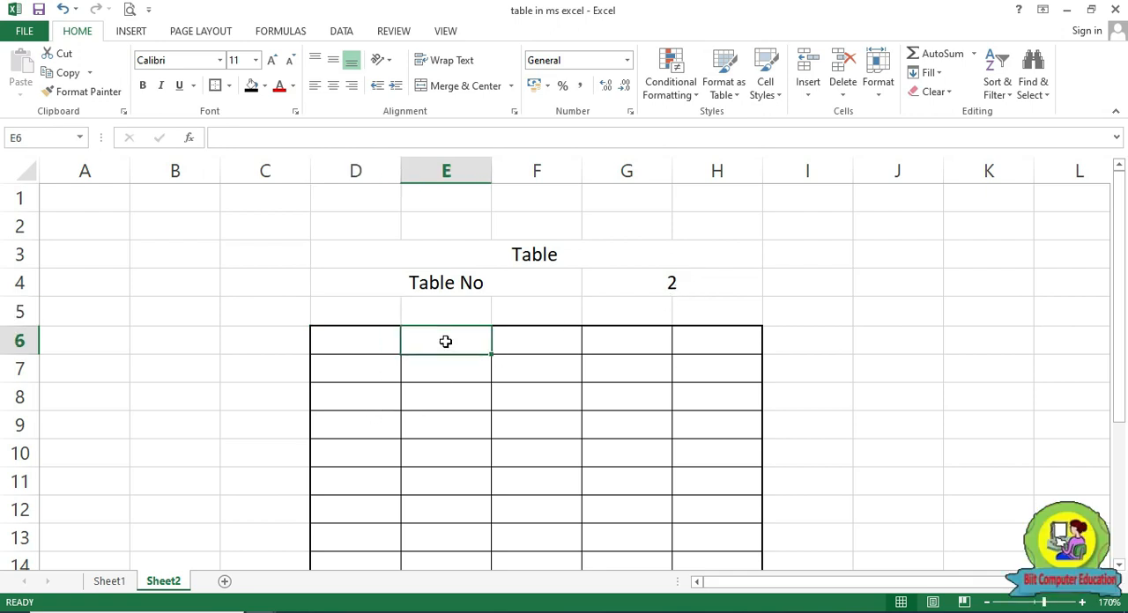
type("x")
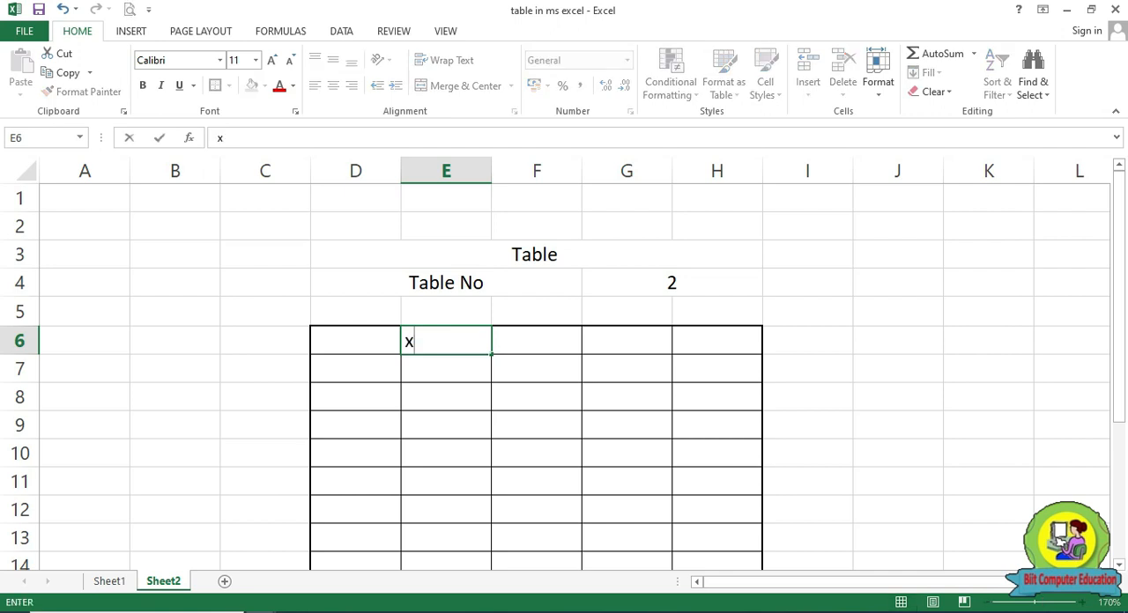
key("Return")
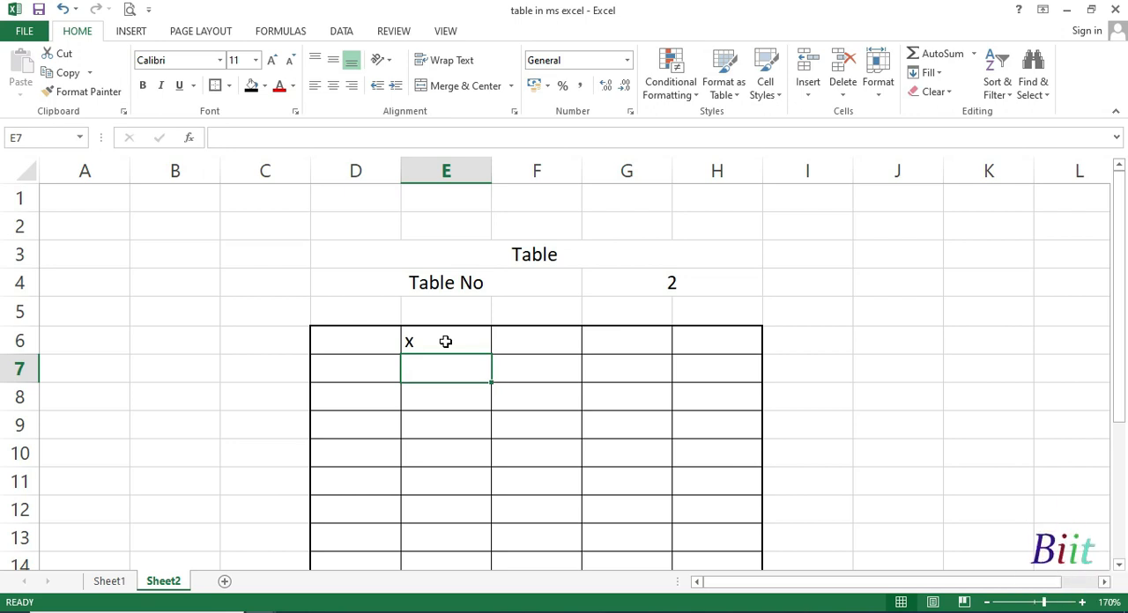
left_click(445, 342)
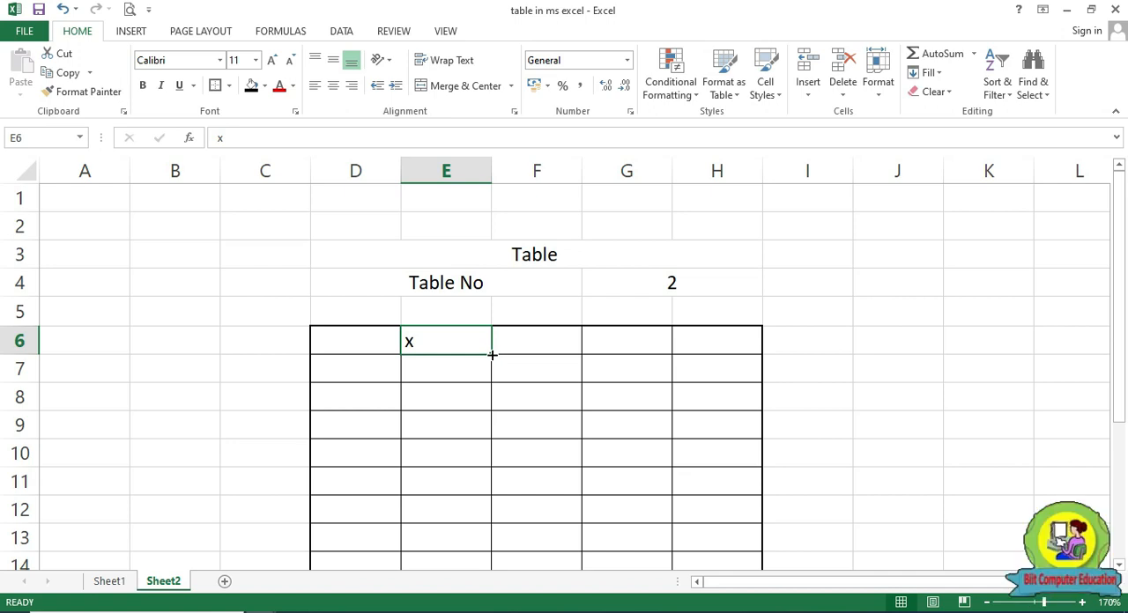
left_click_drag(492, 354, 493, 522)
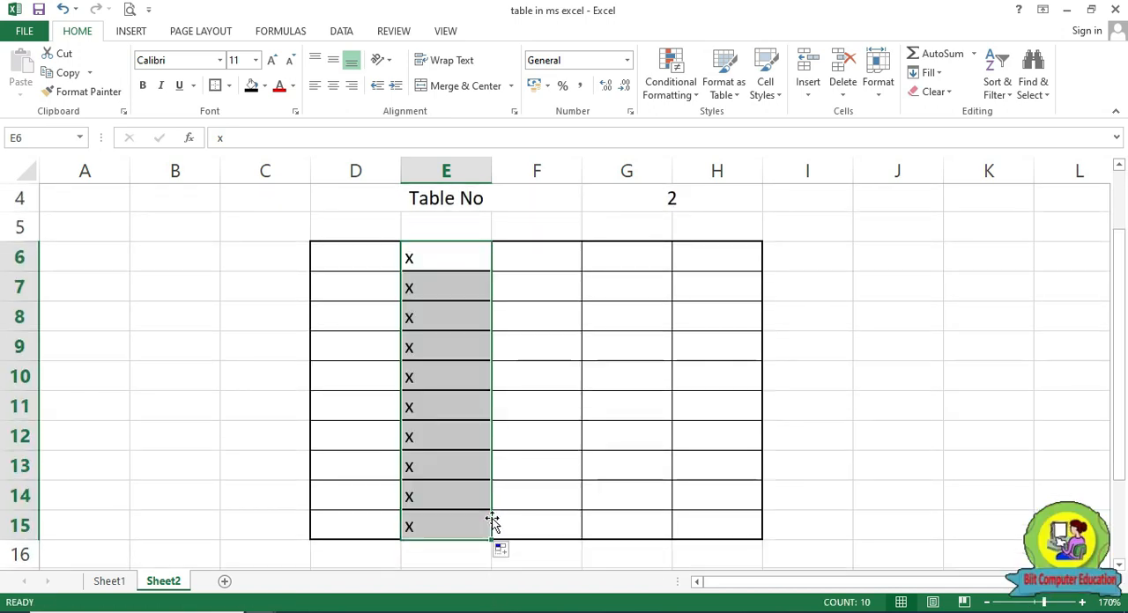
Center the x entries in E6:E15 and enlarge their font to size 18
left_click(333, 85)
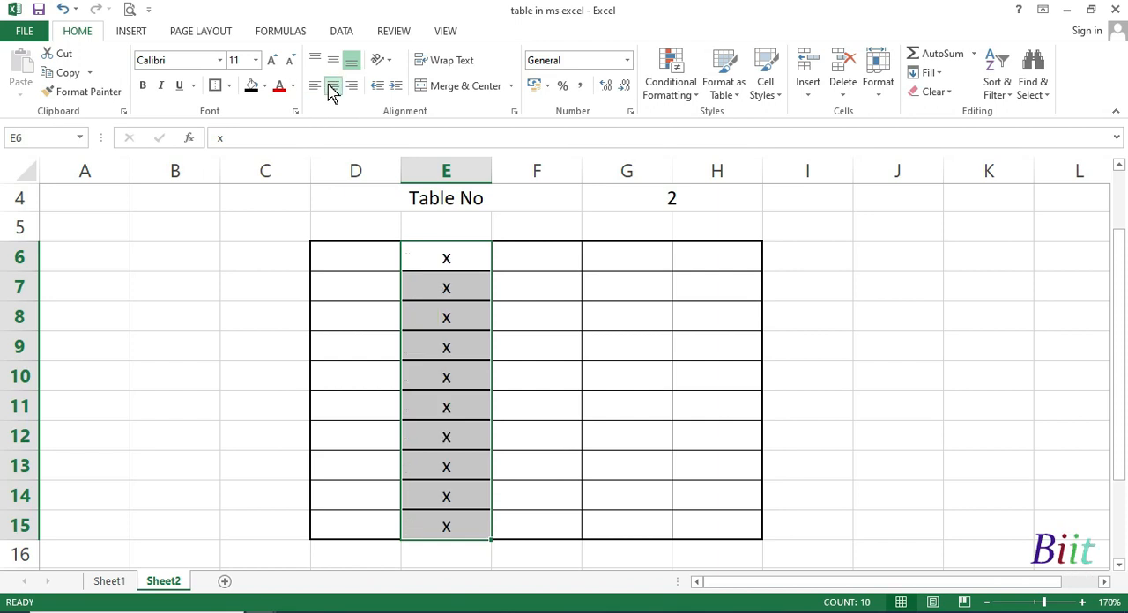
left_click(273, 60)
left_click(273, 60)
left_click(273, 60)
left_click(273, 59)
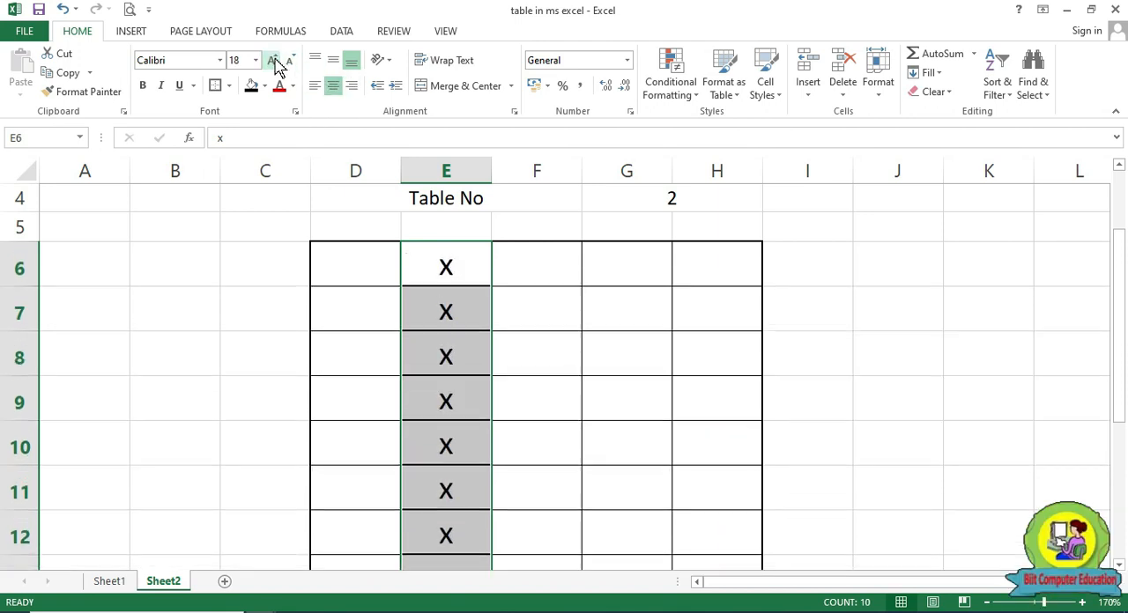
Set the font size of the whole bordered grid D6:H15 to 16
left_click(370, 274)
left_click(724, 476)
left_click_drag(354, 258, 699, 531)
left_click(255, 60)
left_click(247, 179)
scroll(327, 223, "up", 3)
Enter the formula =G4 in cell D6 to link it to the table number
left_click(388, 355)
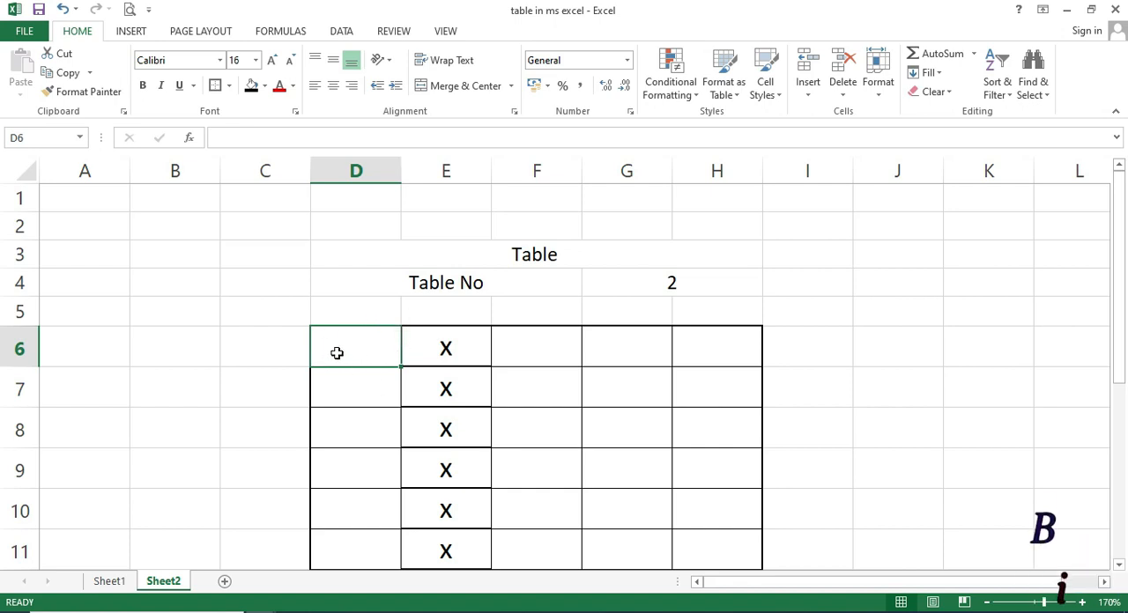
type("=")
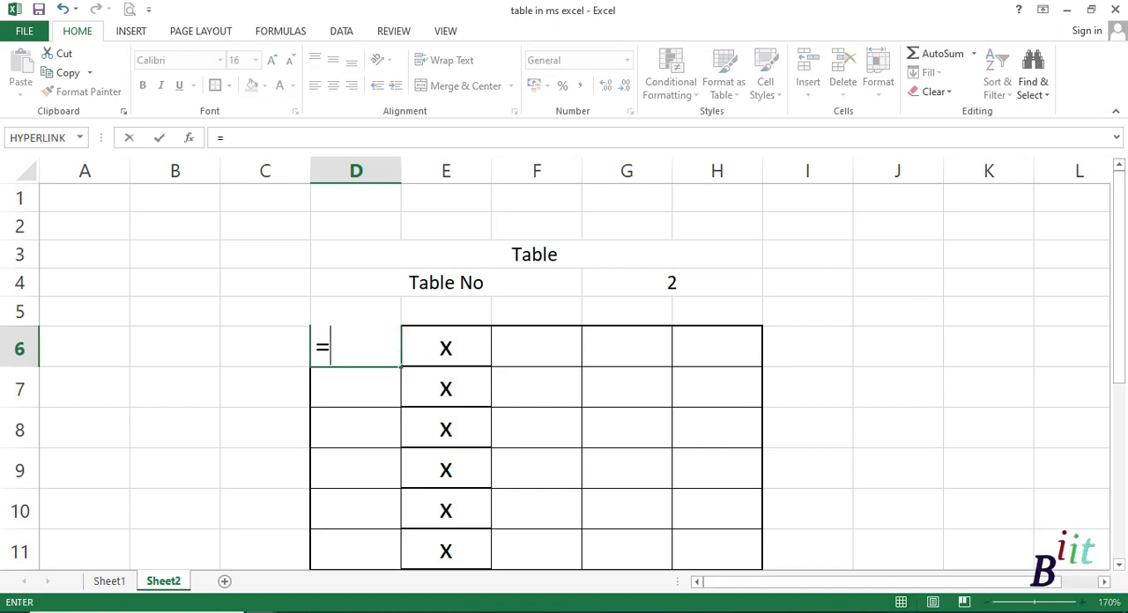
left_click(677, 285)
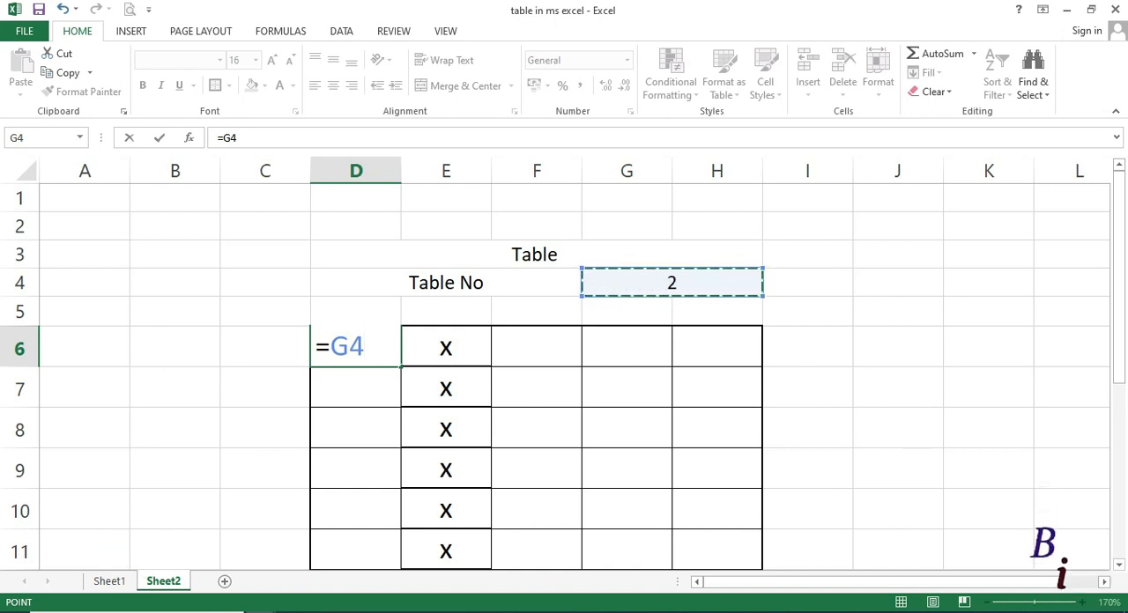
key("Return")
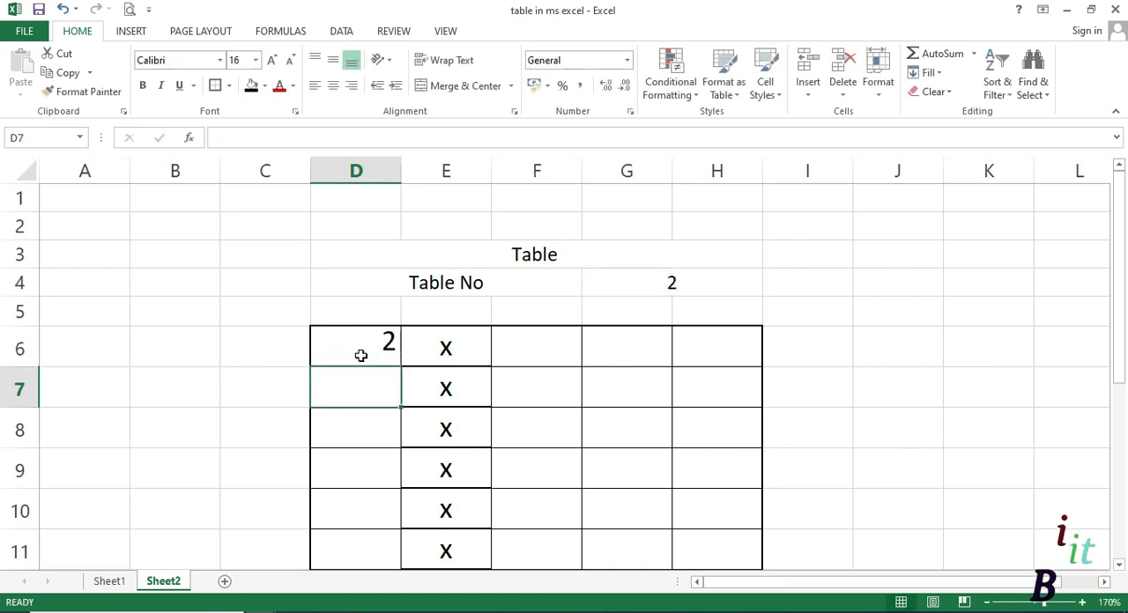
left_click(374, 346)
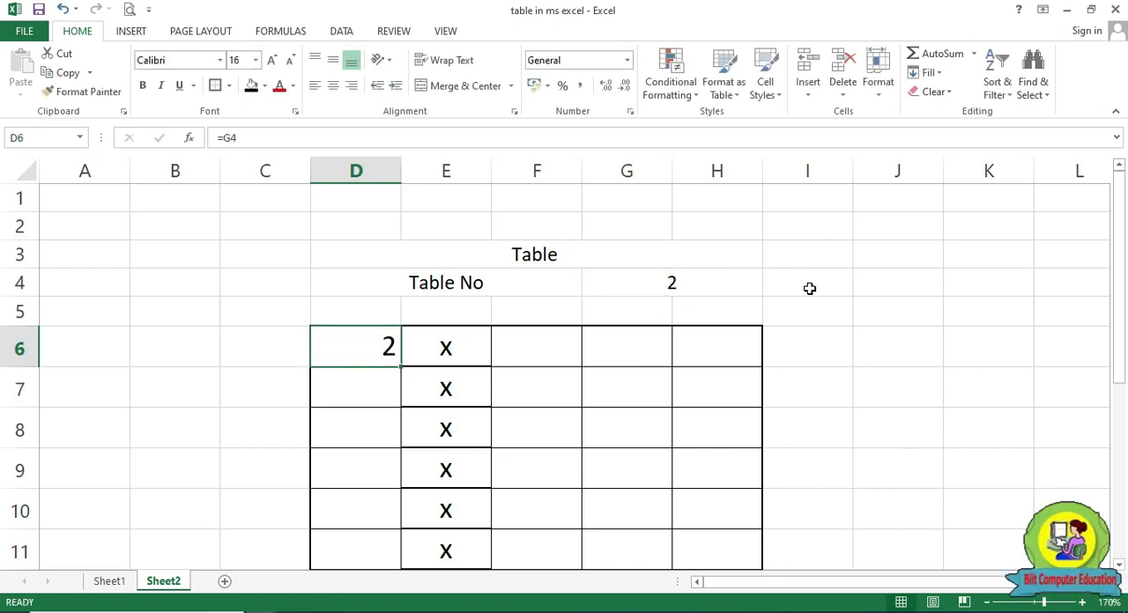
Test the link to D6 by changing the table number in G4 to 3 and after that to 4
left_click(687, 288)
type("3")
key("Return")
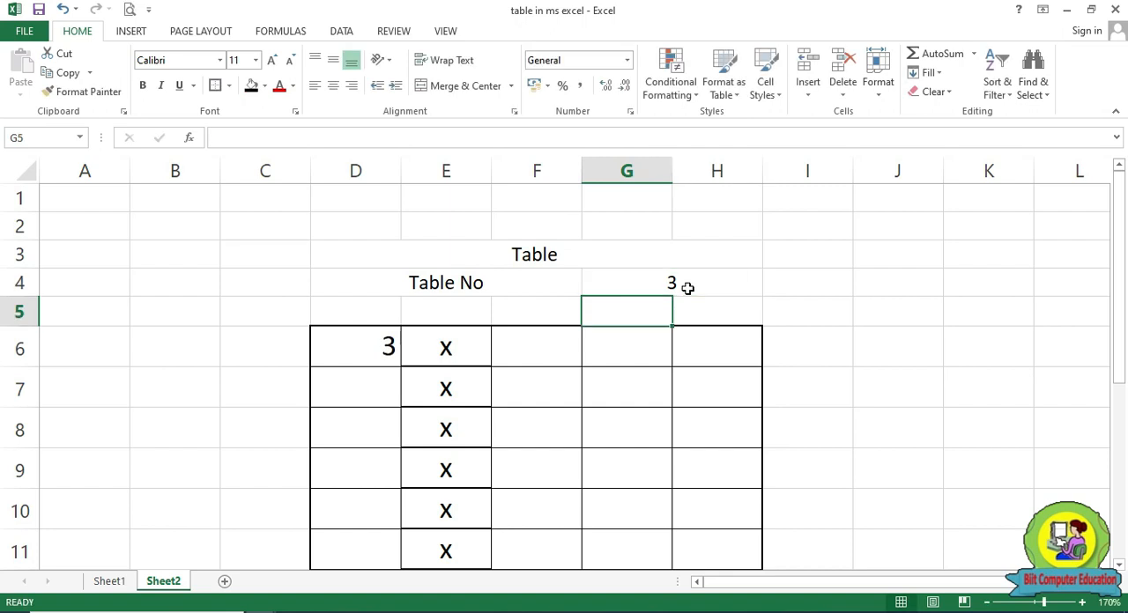
left_click(690, 289)
type("4")
key("Return")
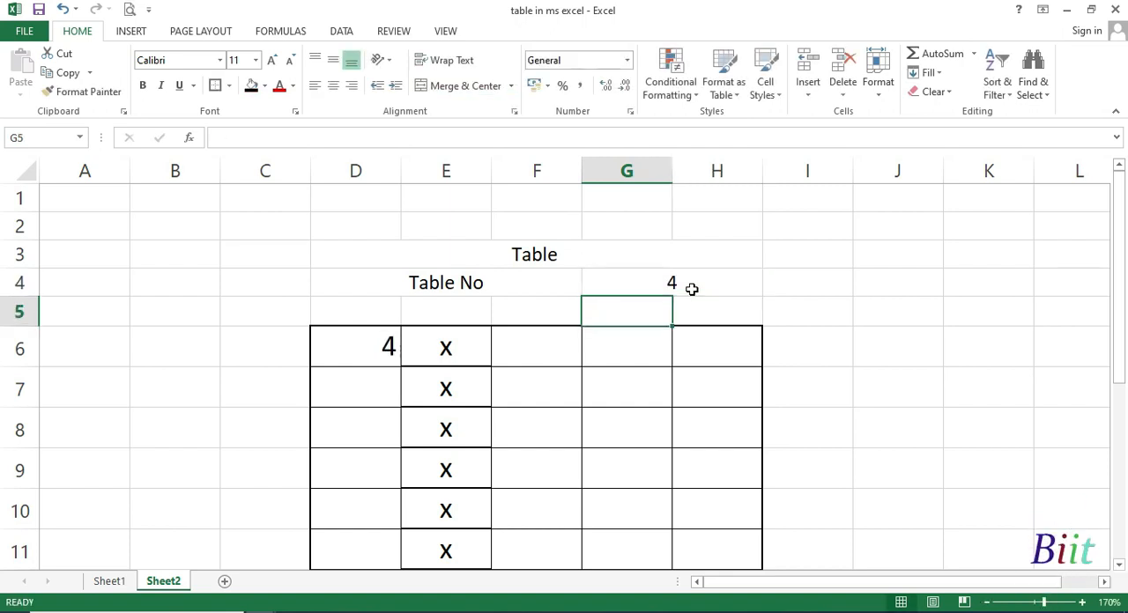
Try to fill the =G4 formula from D6 down to D15 and inspect the copied formula in D7
left_click(389, 361)
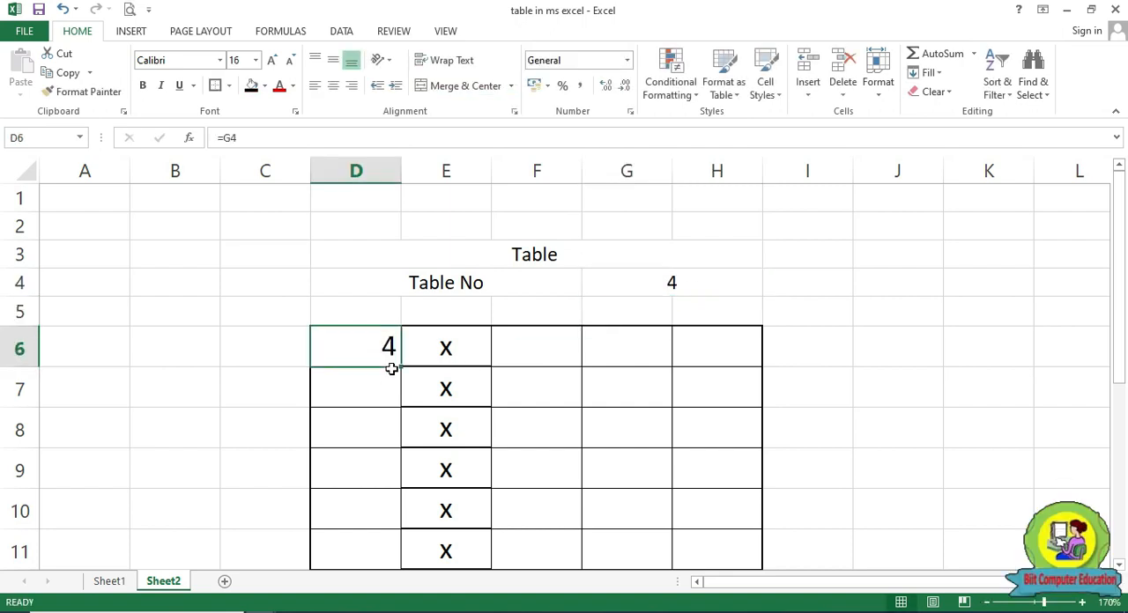
left_click_drag(400, 368, 393, 536)
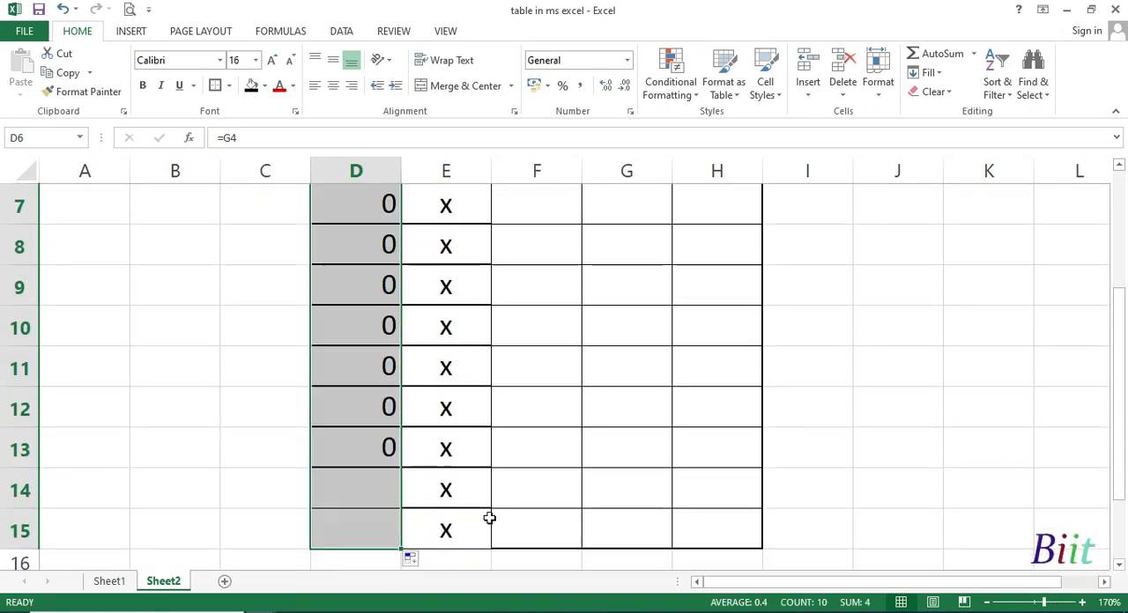
scroll(556, 472, "up", 2)
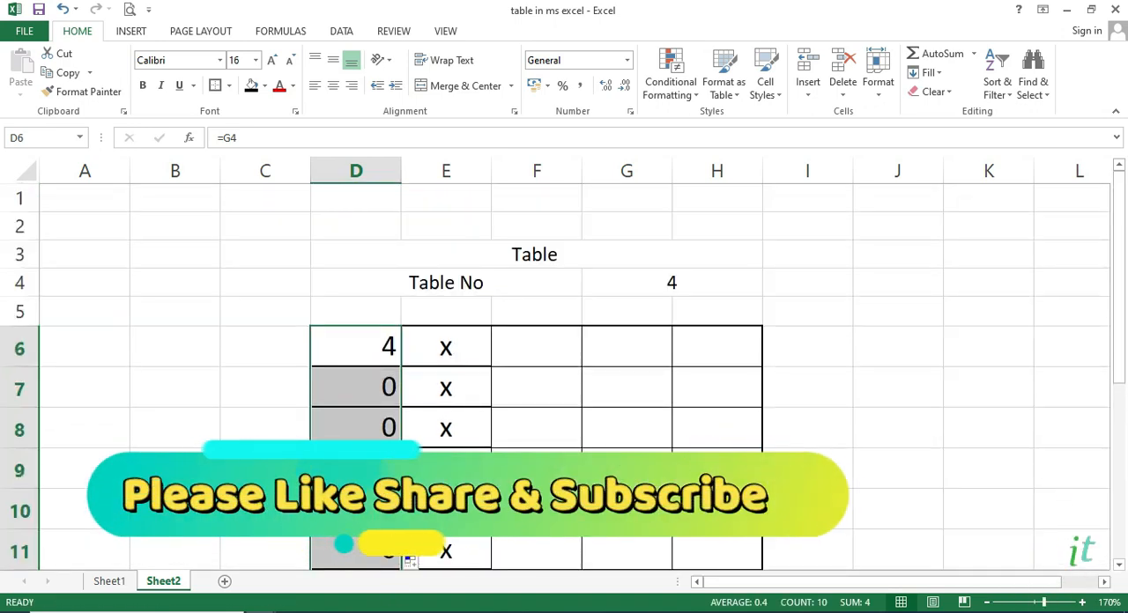
left_click(368, 389)
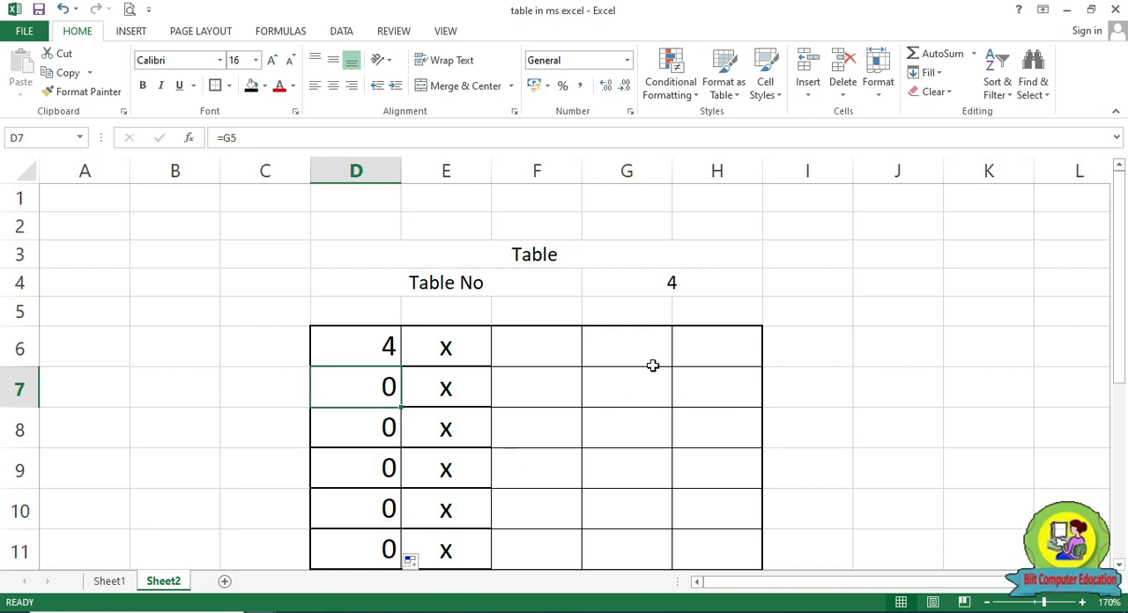
left_click(673, 285)
Replace the formula in D6 with the fixed value 4 and fill it down to D15
left_click(340, 350)
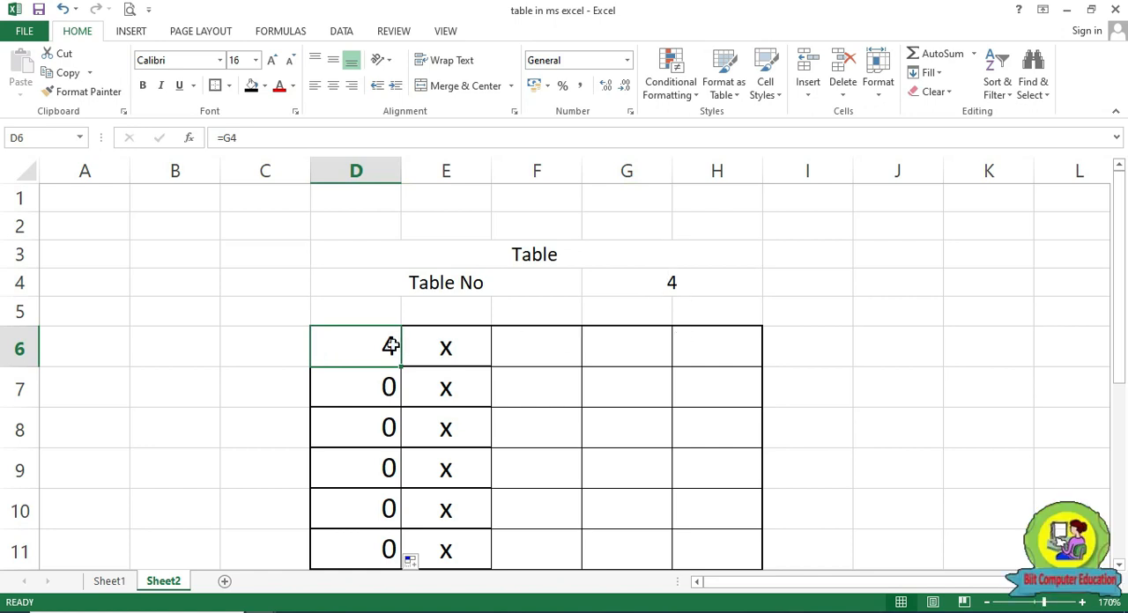
type("=")
key("BackSpace")
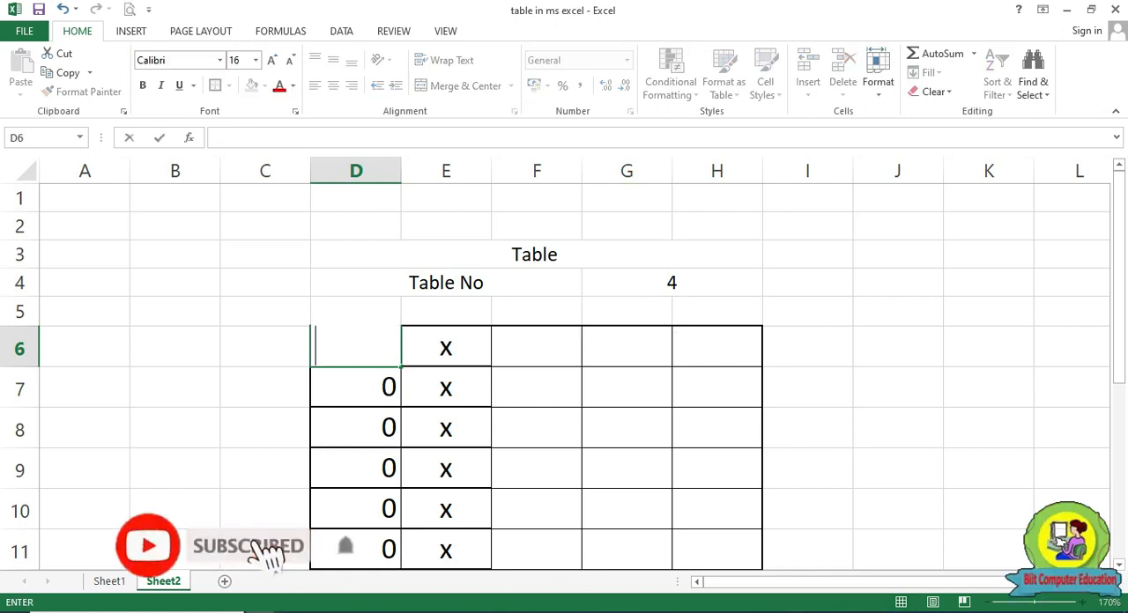
type("4")
key("Return")
left_click(395, 365)
left_click_drag(402, 368, 396, 510)
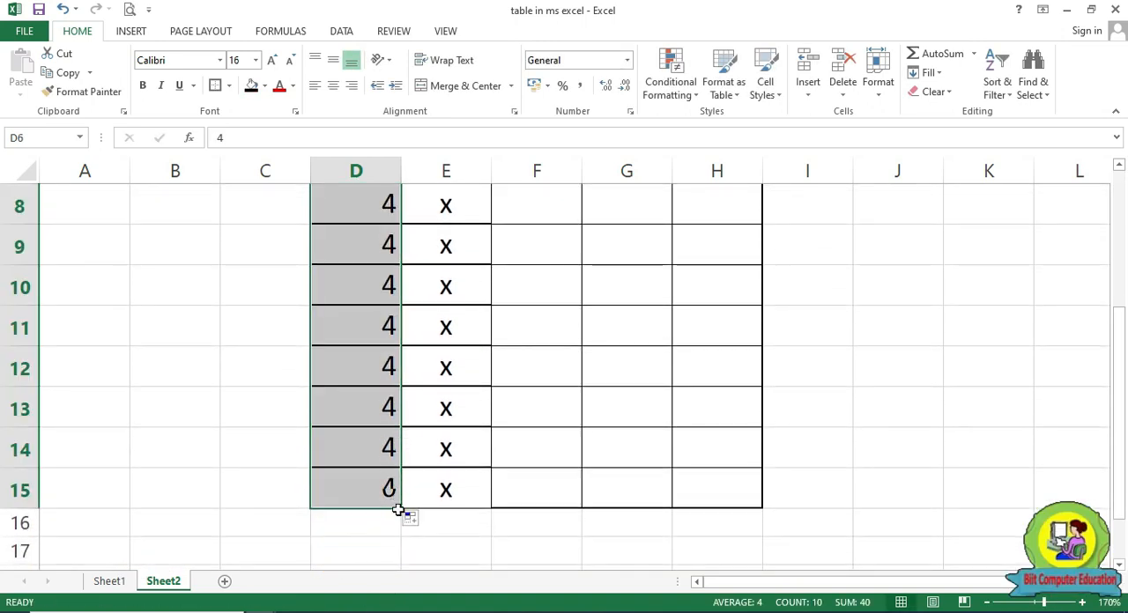
scroll(396, 511, "up", 1)
scroll(371, 319, "up", 2)
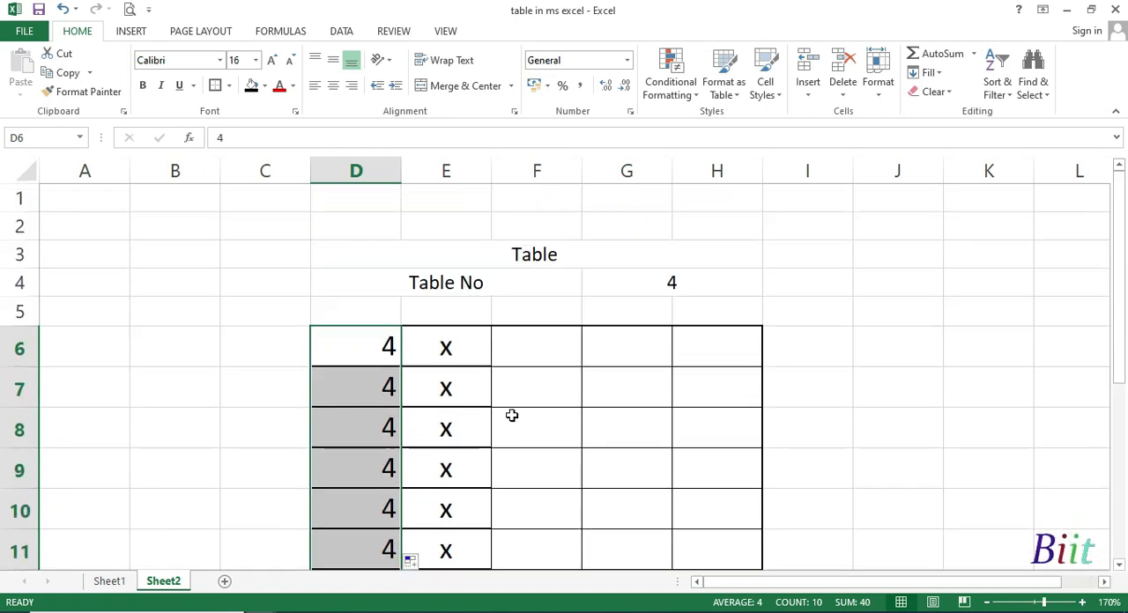
Test the fixed values by changing the table number in G4 to 5 and after that to 6
left_click(693, 282)
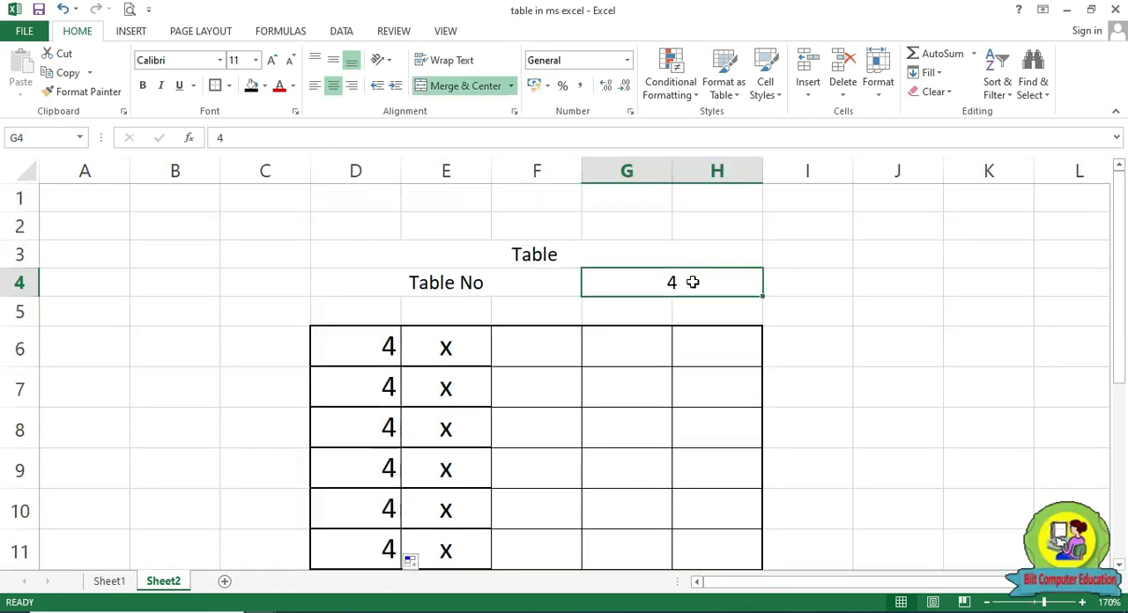
type("5")
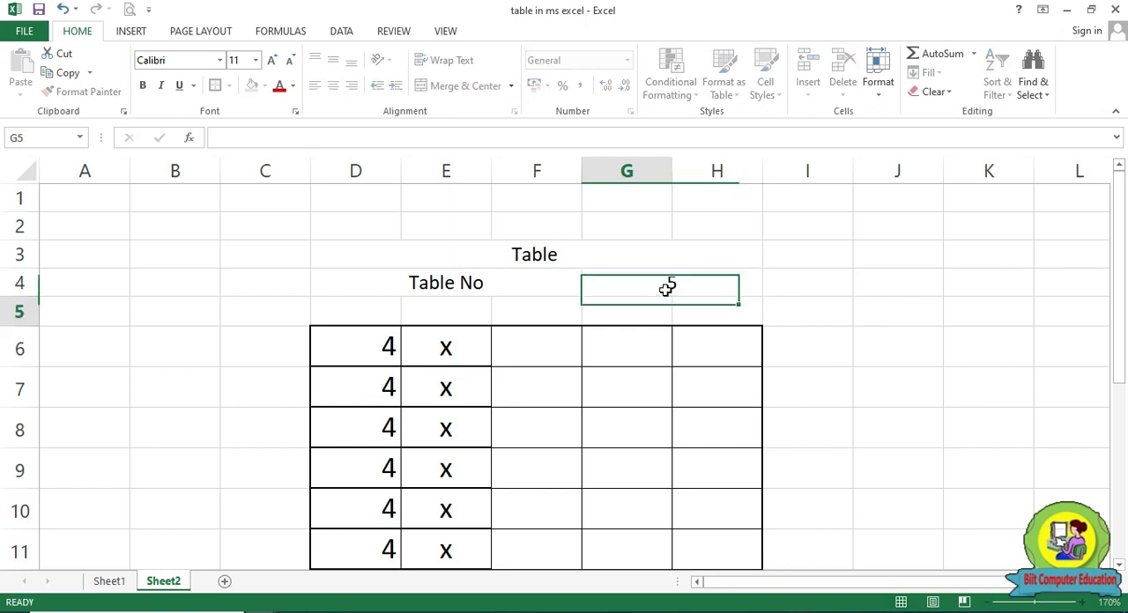
key("Return")
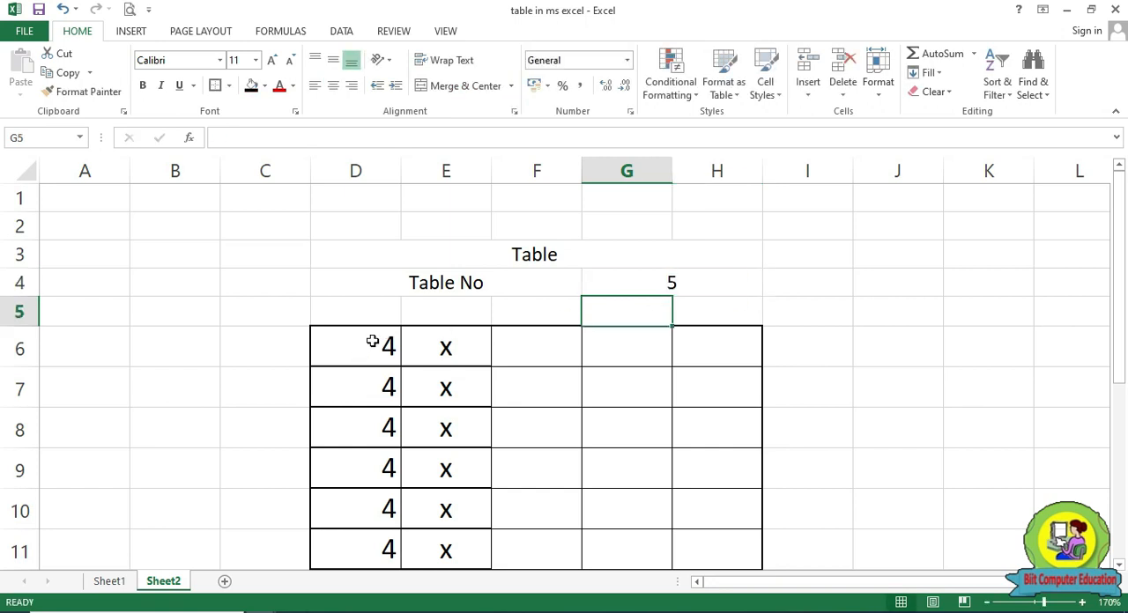
left_click(712, 284)
type("6")
key("Return")
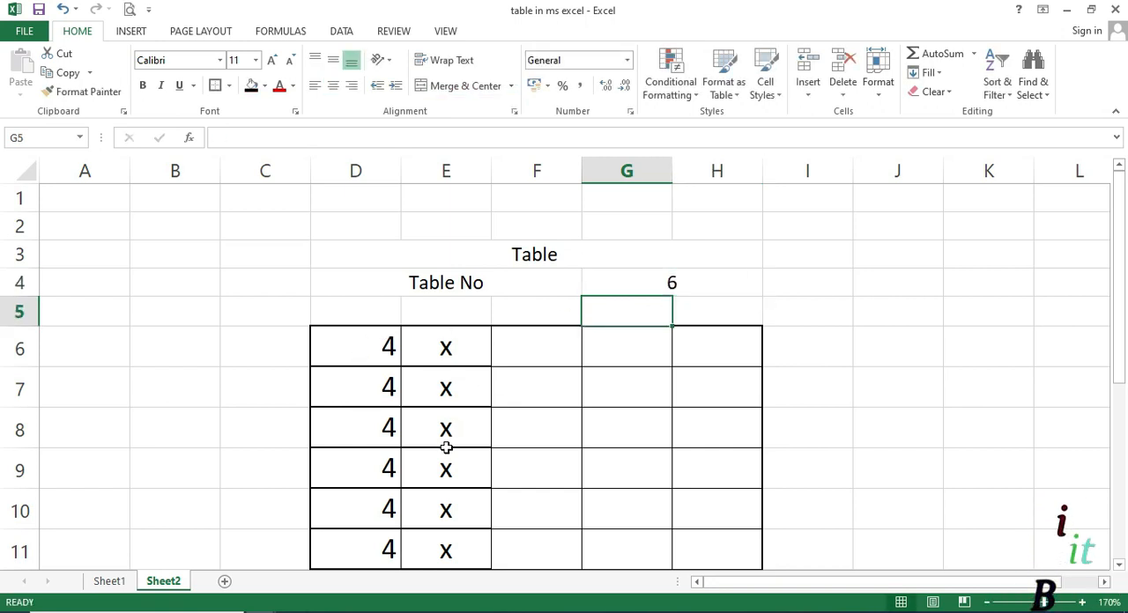
Replace the fixed value in D6 with the formula =G4 and fill it down to D15
left_click(366, 340)
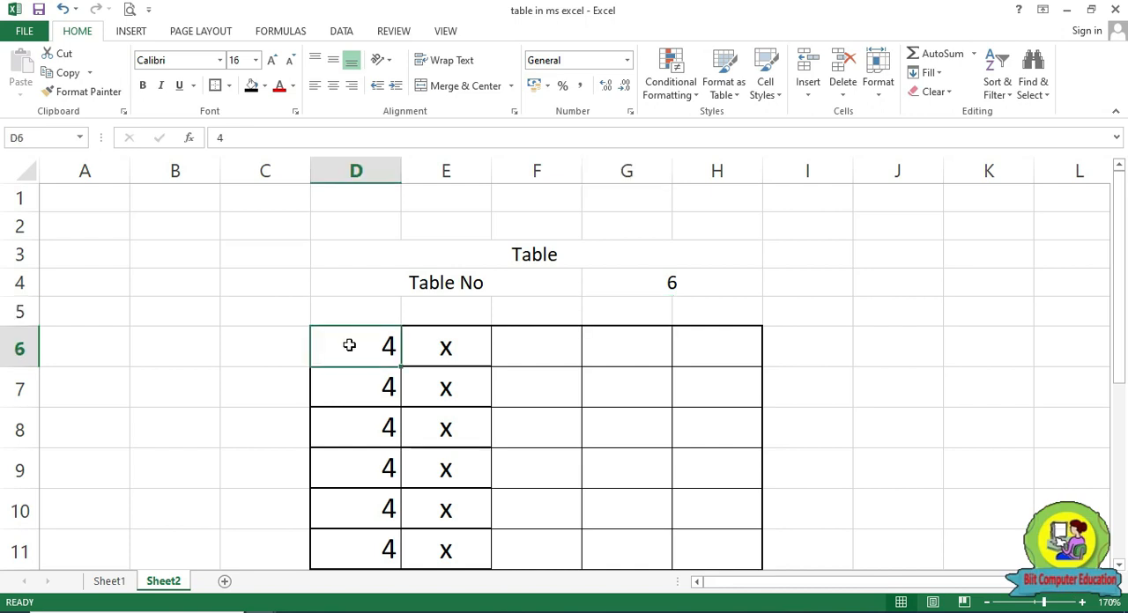
type("=")
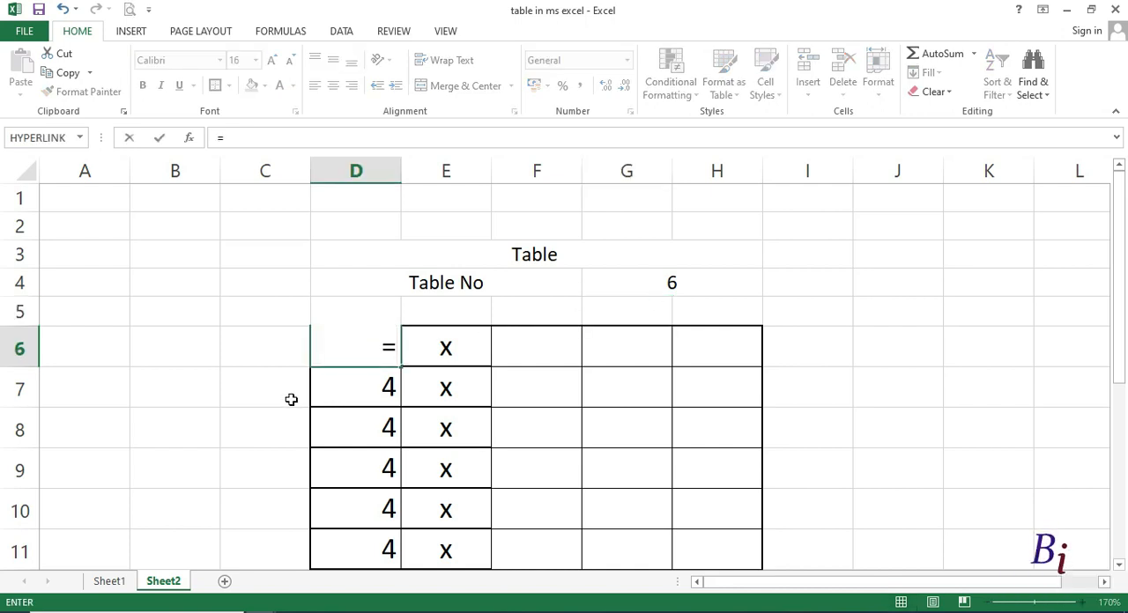
left_click(687, 289)
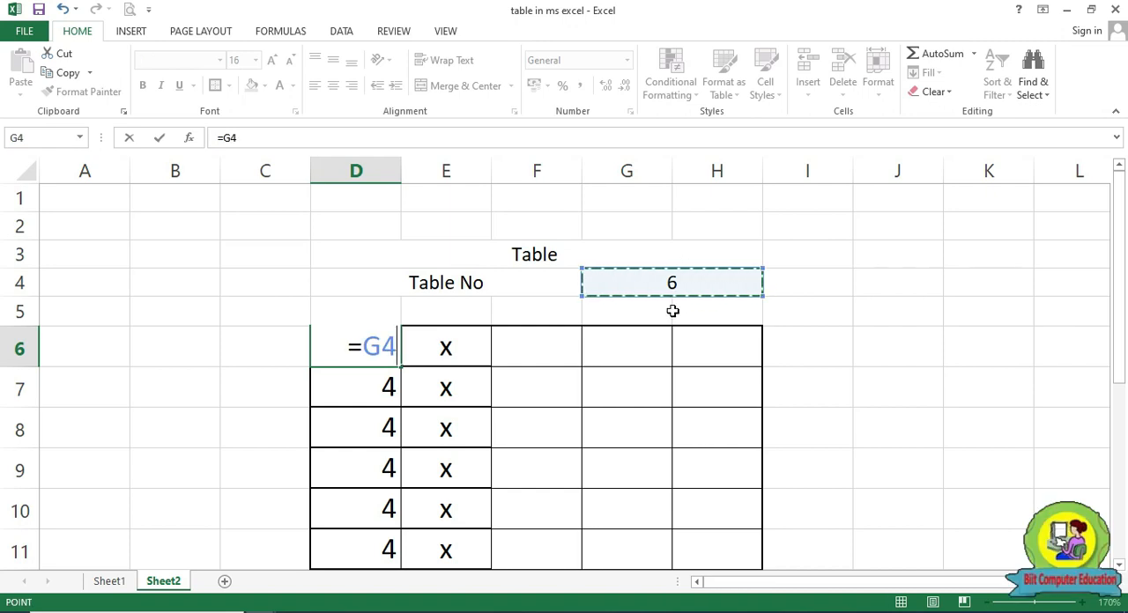
key("Return")
left_click(385, 362)
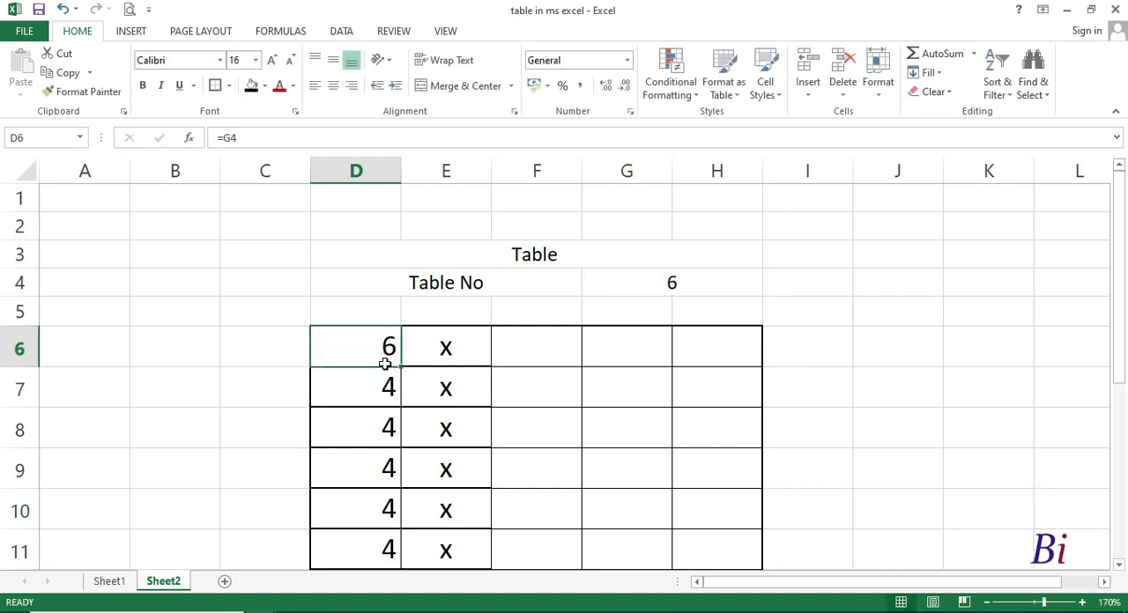
left_click_drag(401, 369, 398, 594)
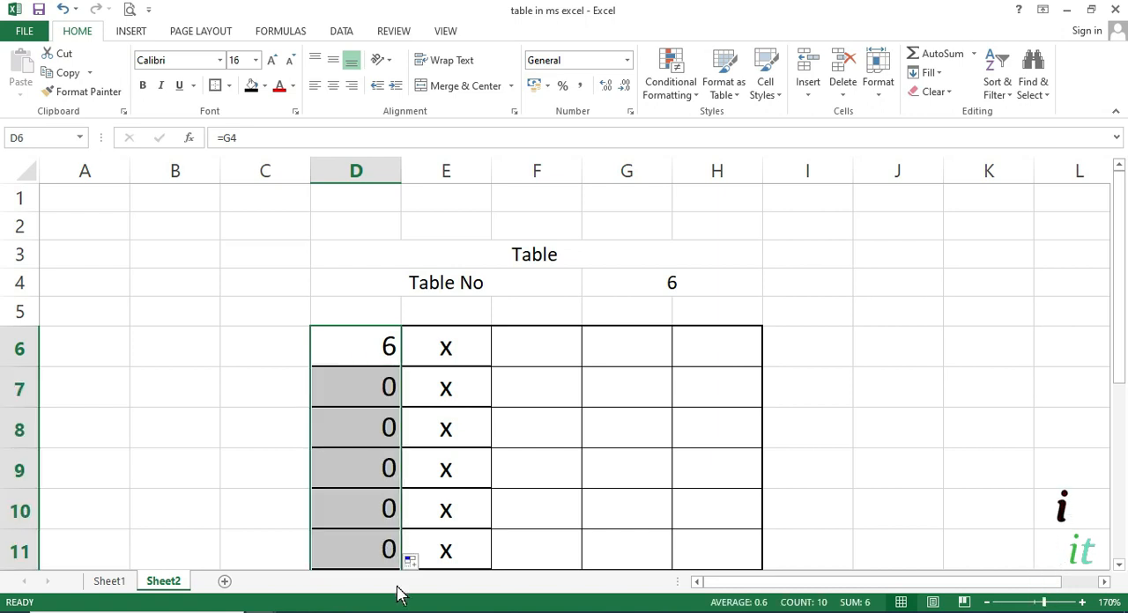
Fill the relative formula from D6 down to D15 again and review the copied cells
scroll(409, 413, "down", 2)
scroll(408, 413, "up", 2)
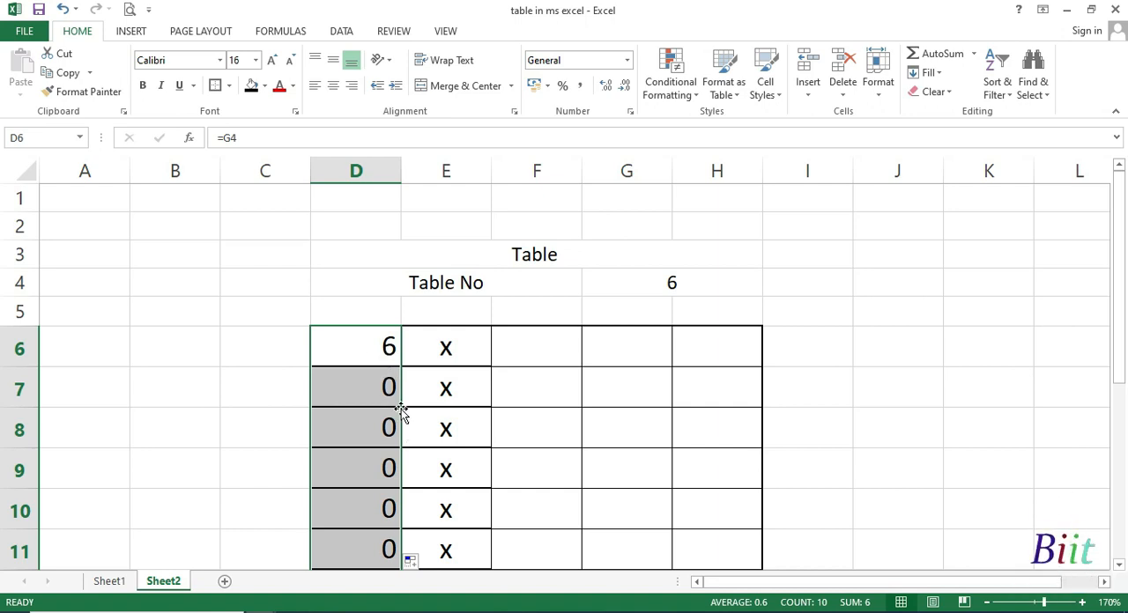
left_click(382, 347)
left_click_drag(400, 367, 391, 532)
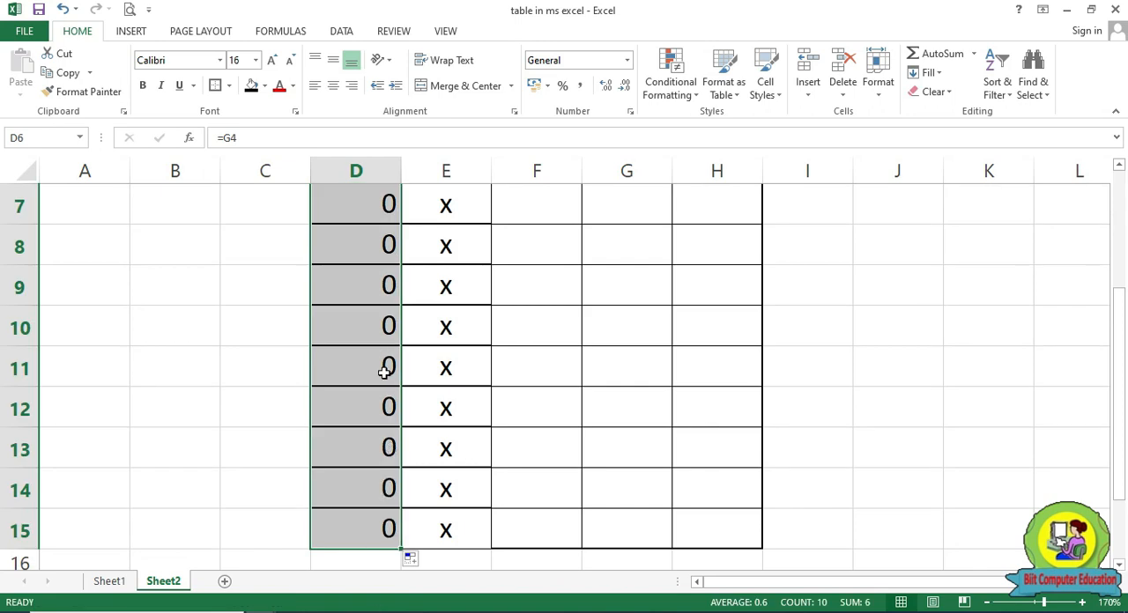
scroll(385, 372, "up", 2)
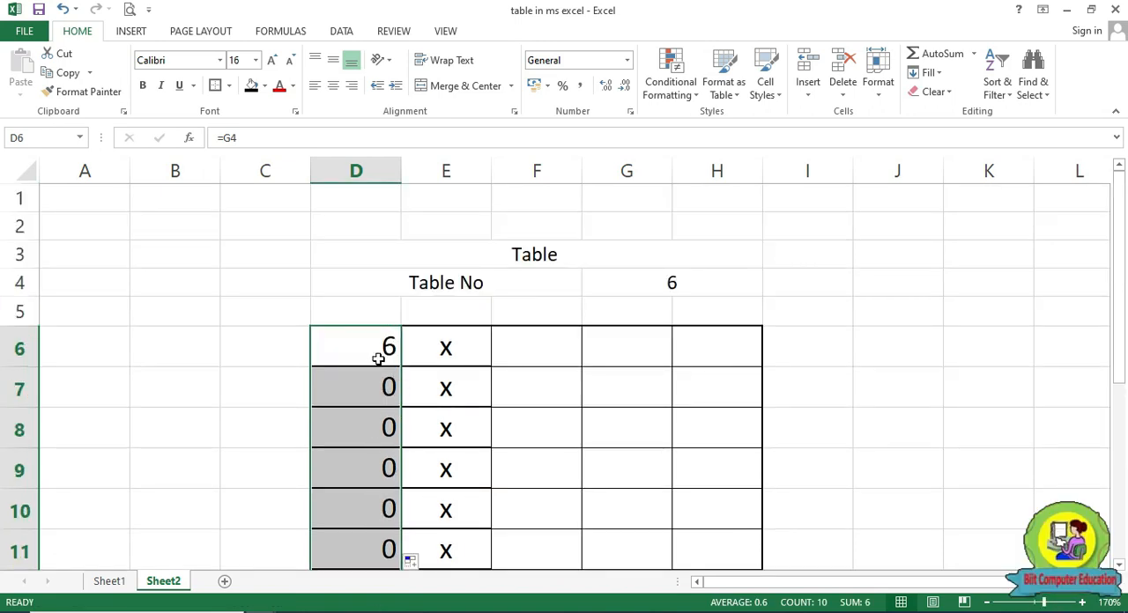
Inspect the formula in D6 and its reference to the table number cell without changing it
left_click(384, 351)
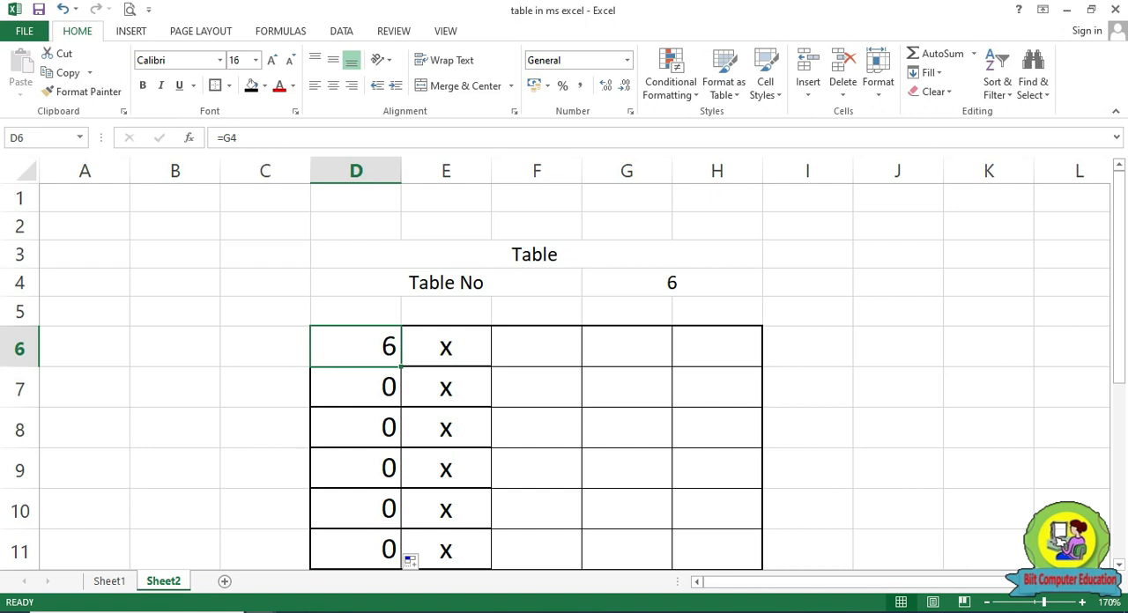
double_click(388, 347)
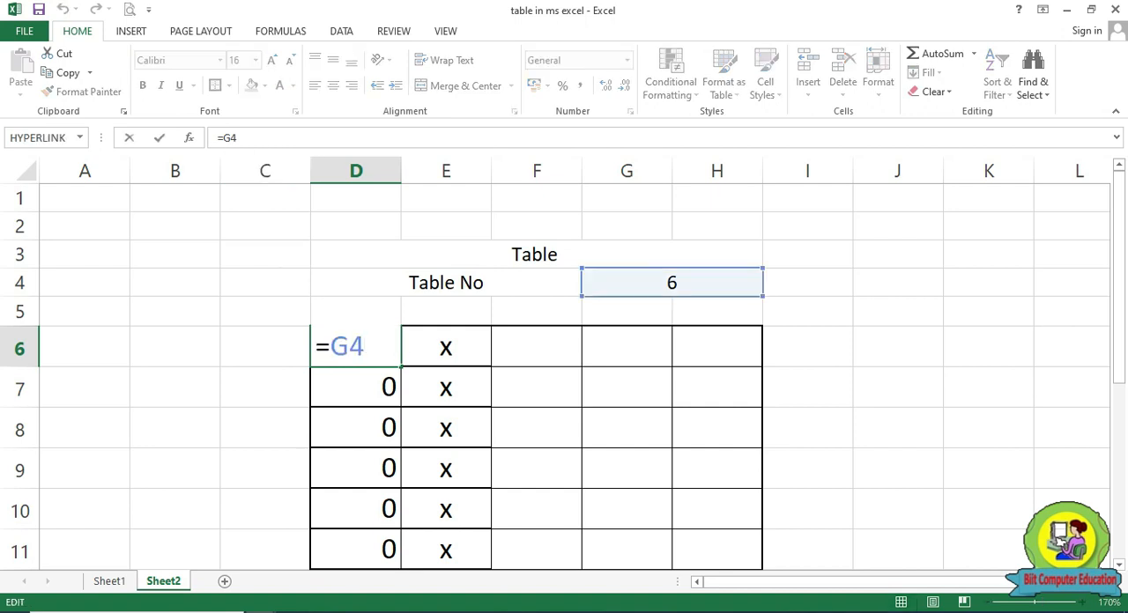
key("ctrl+Return")
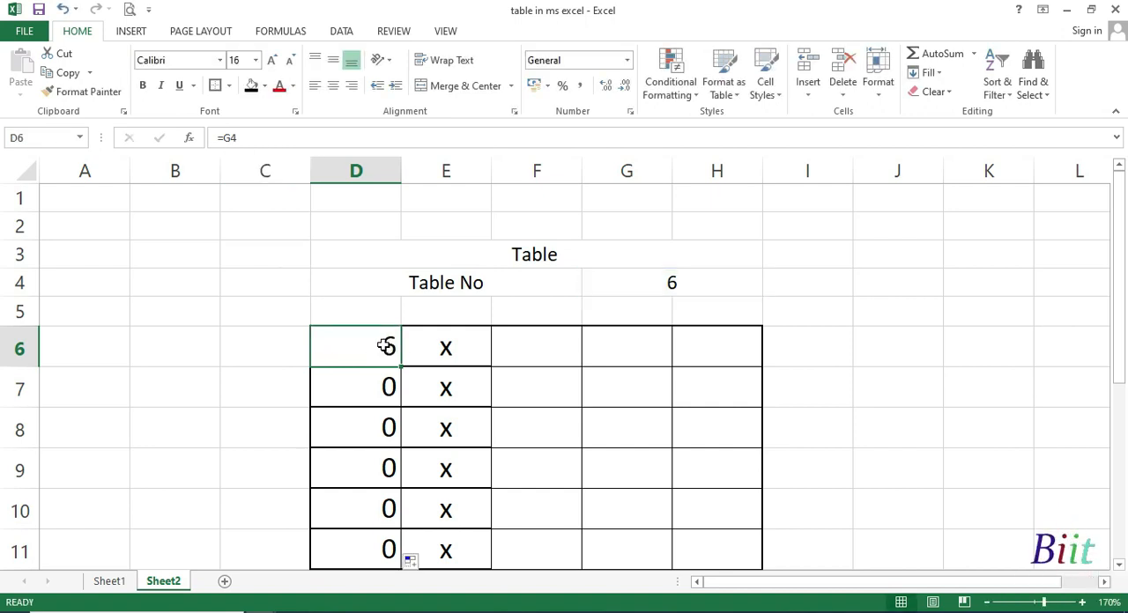
left_click(230, 138)
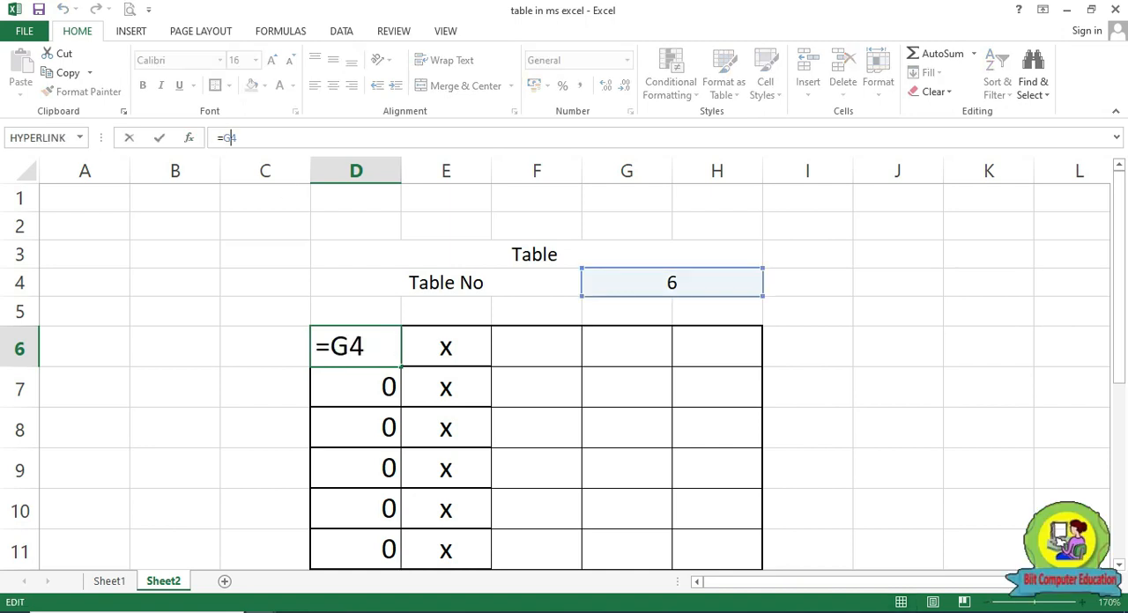
key("Escape")
Make the reference in D6 absolute as =$G$4 and fill the formula down to D15
double_click(388, 347)
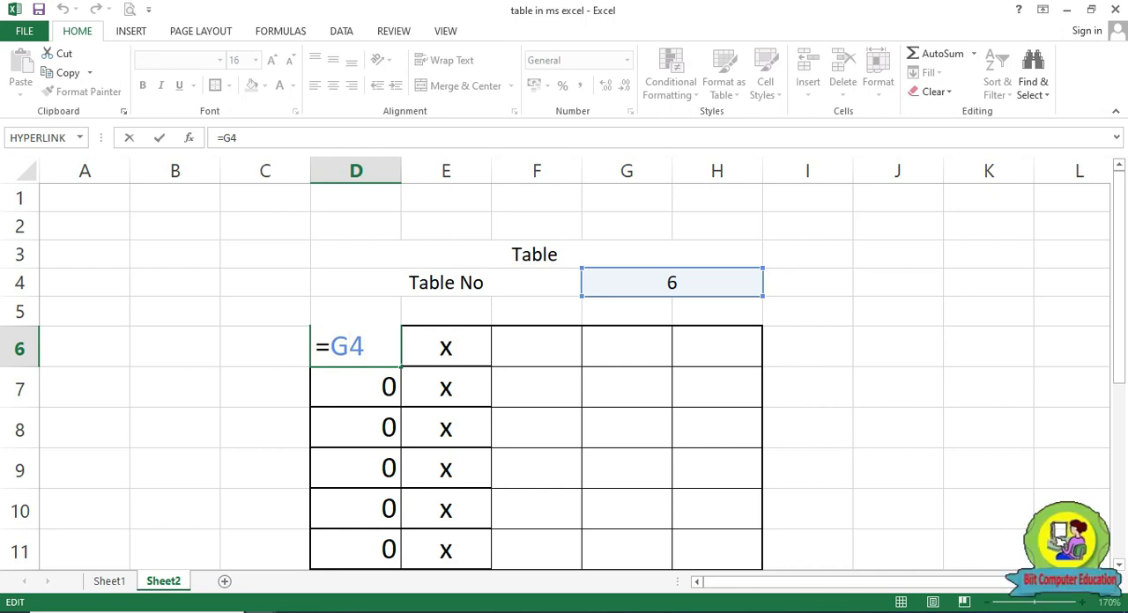
key("F4")
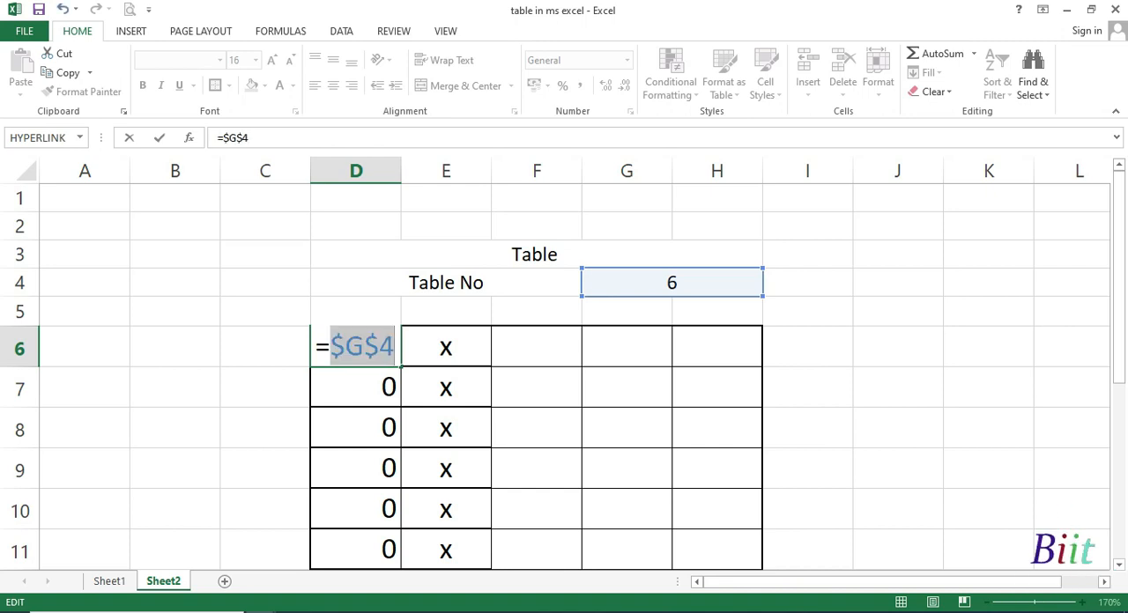
key("Return")
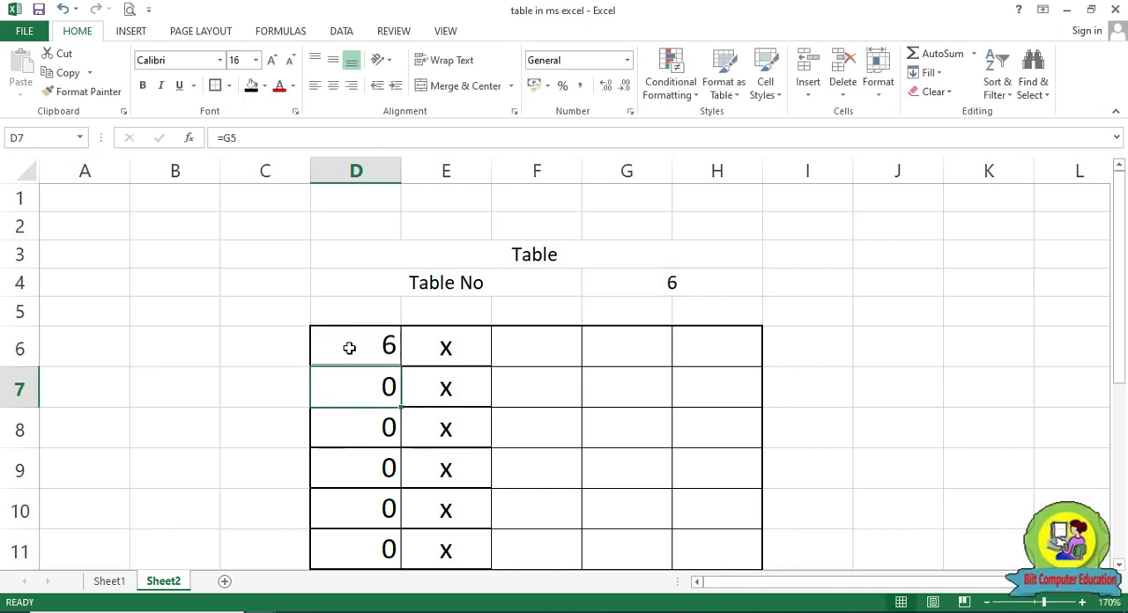
left_click(368, 348)
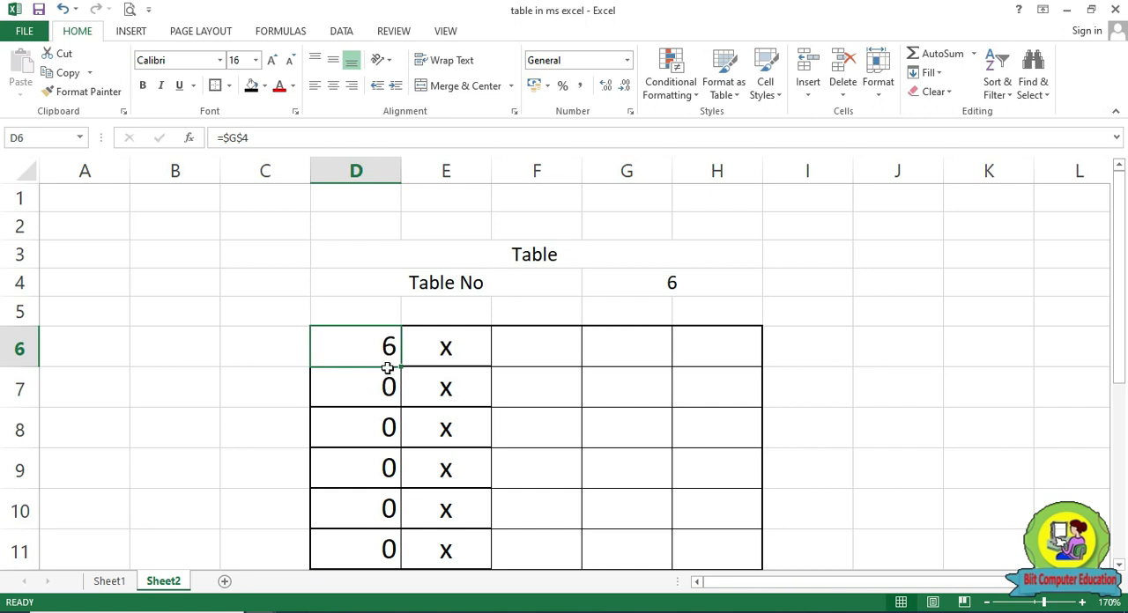
left_click_drag(401, 369, 403, 507)
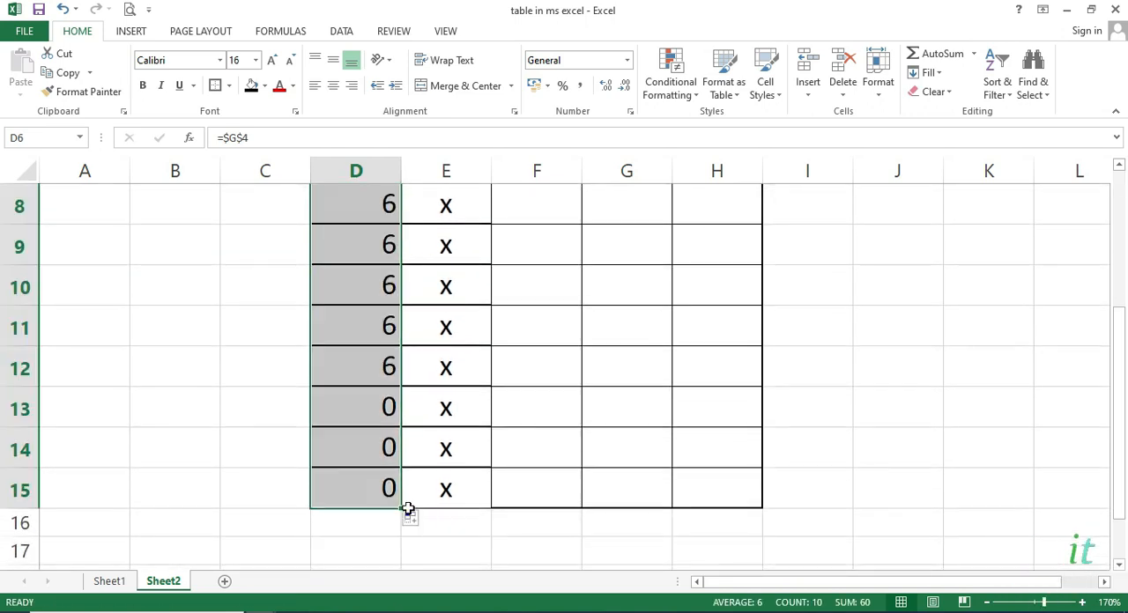
scroll(413, 502, "up", 2)
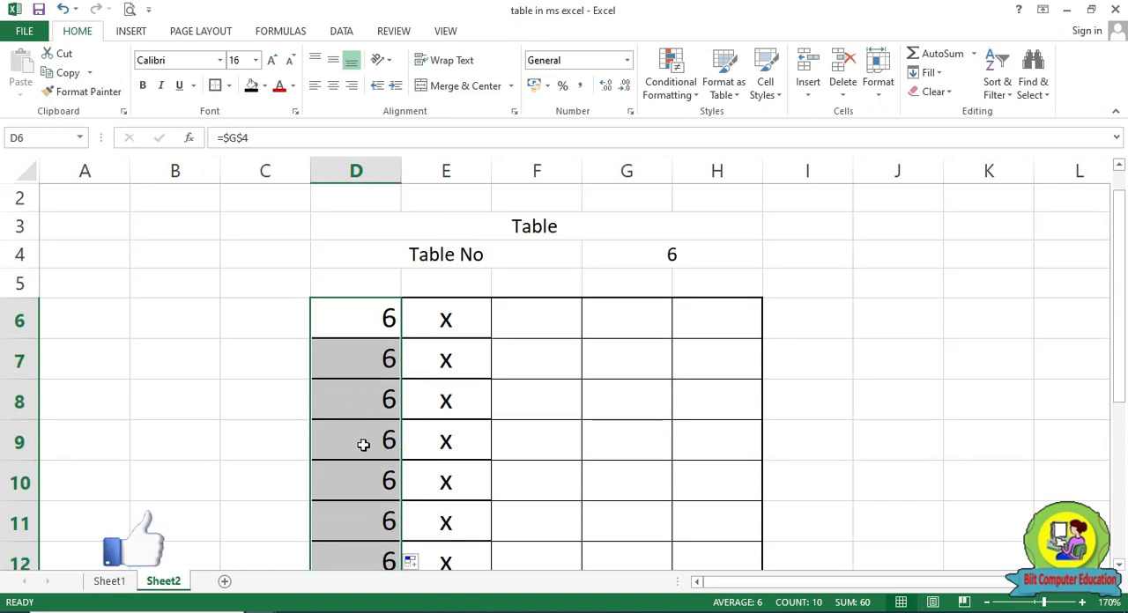
Set the table number in G4 to 10 and check the linked values in column D
left_click(681, 257)
type("10")
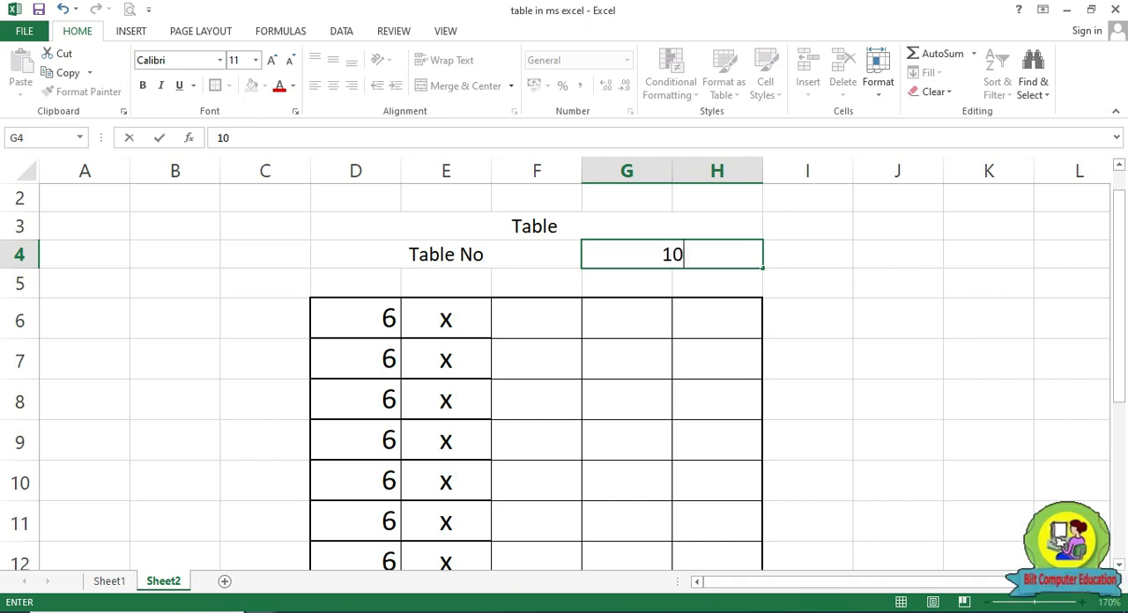
key("Return")
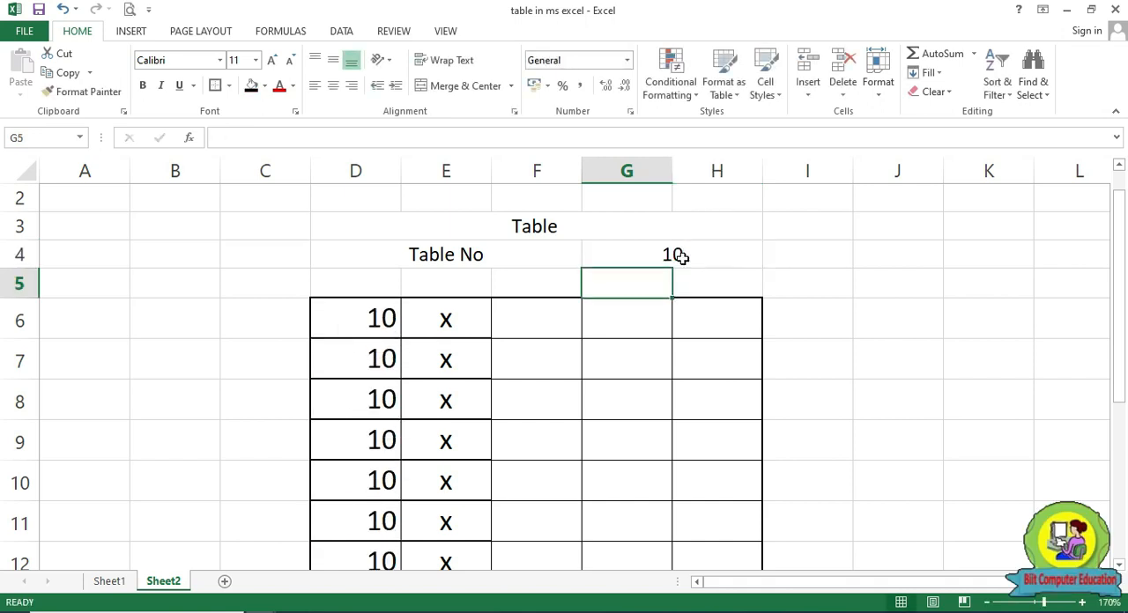
scroll(397, 445, "down", 2)
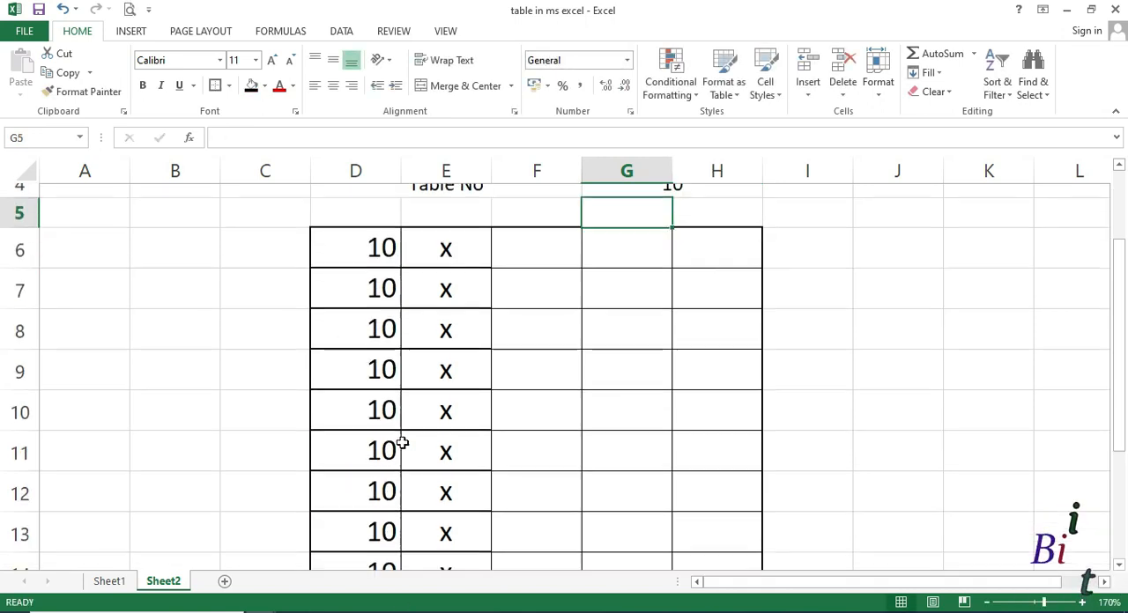
scroll(546, 385, "up", 2)
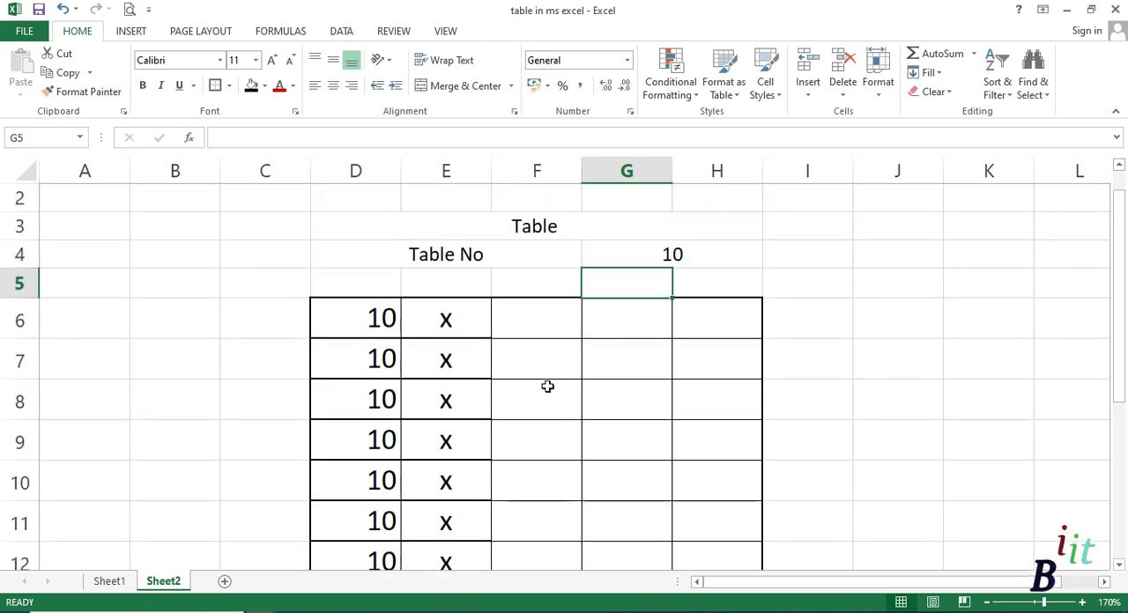
Enter 1 in F6 and fill it down to F15
left_click(547, 329)
type("1")
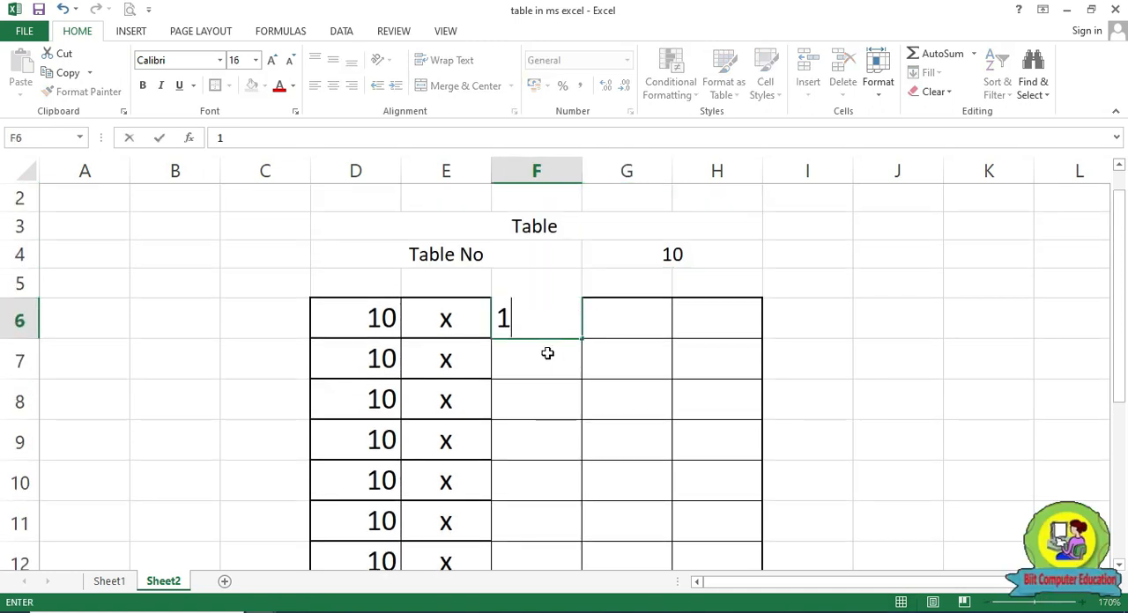
key("Return")
left_click(539, 331)
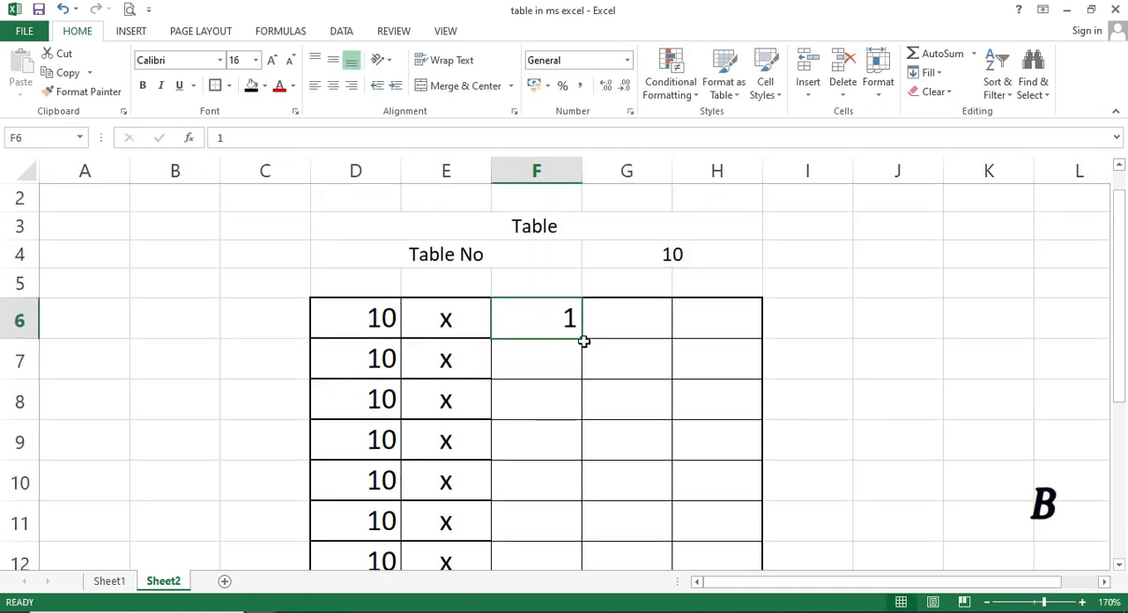
left_click_drag(583, 340, 572, 513)
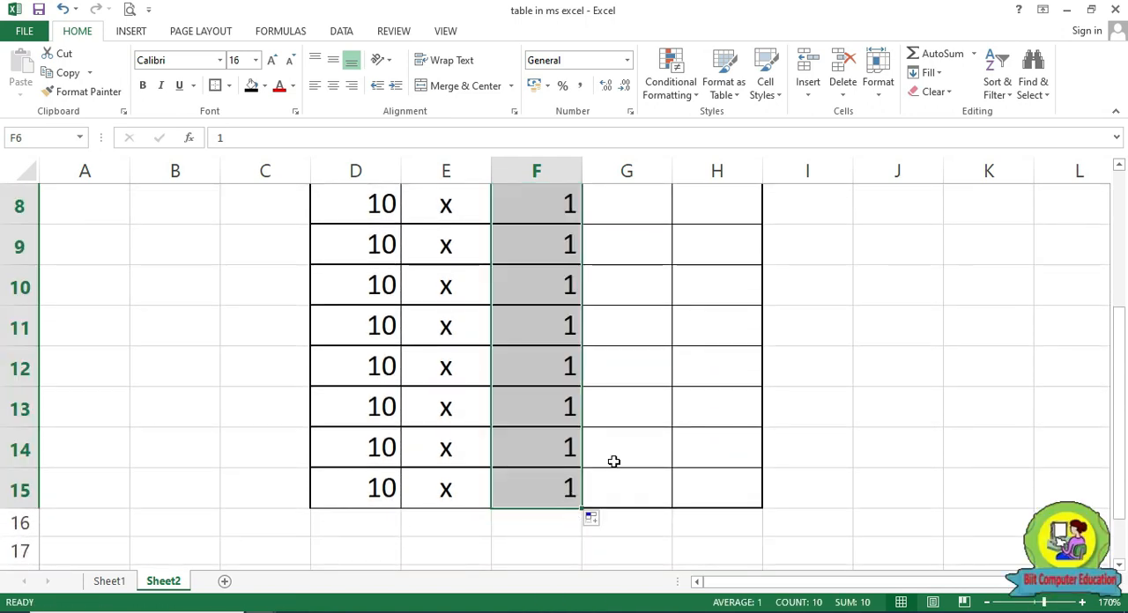
scroll(556, 285, "up", 2)
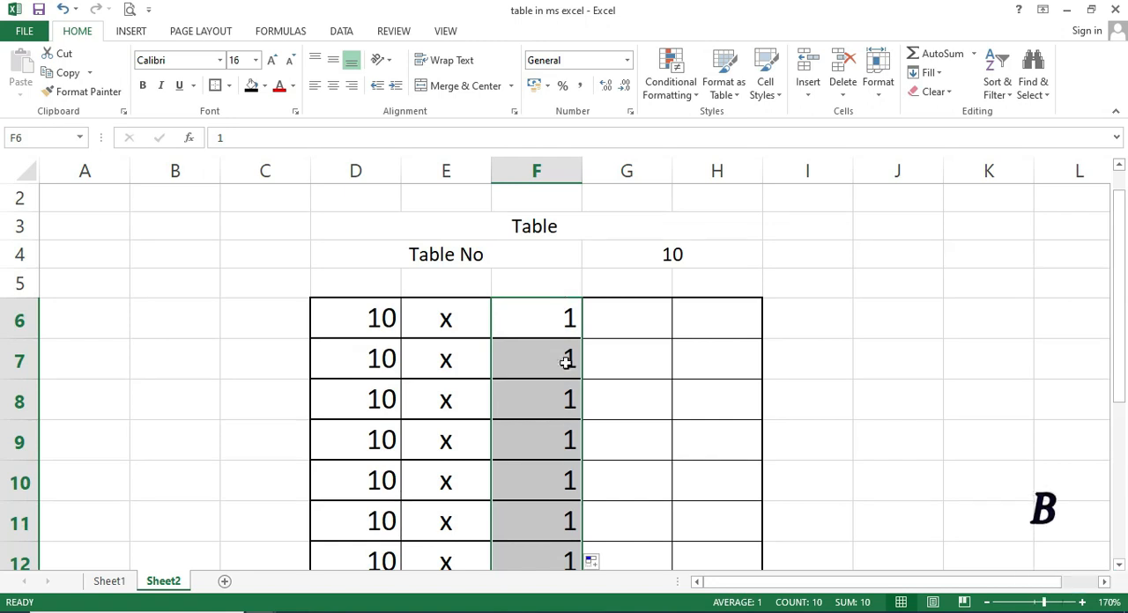
scroll(670, 526, "down", 2)
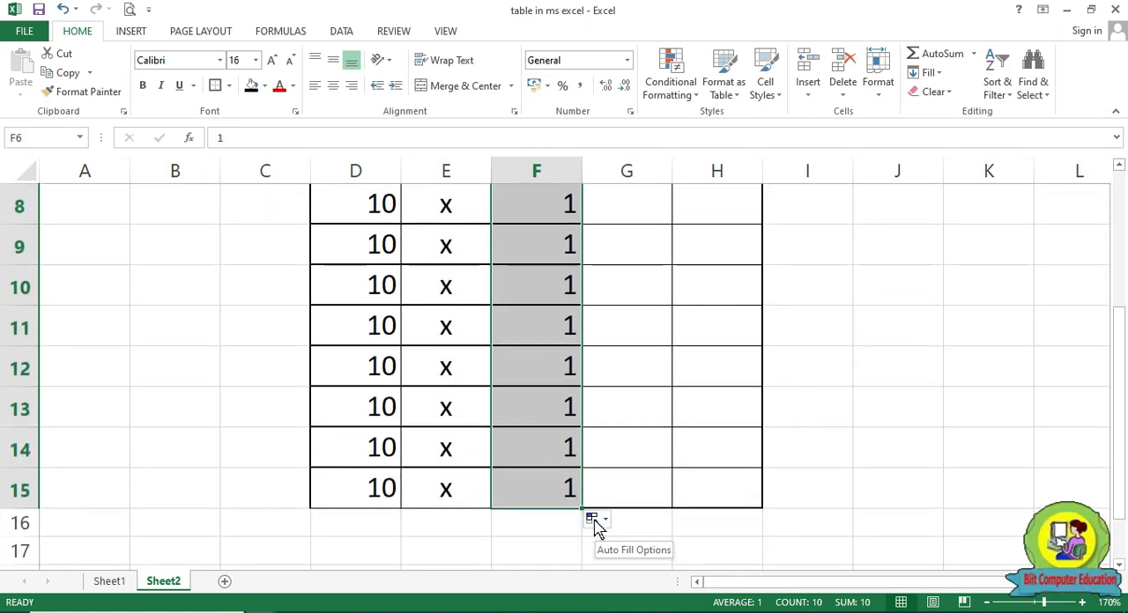
Convert the filled cells F6:F15 into a number series from 1 to 10 and review them
left_click(595, 522)
left_click(613, 447)
scroll(609, 446, "up", 1)
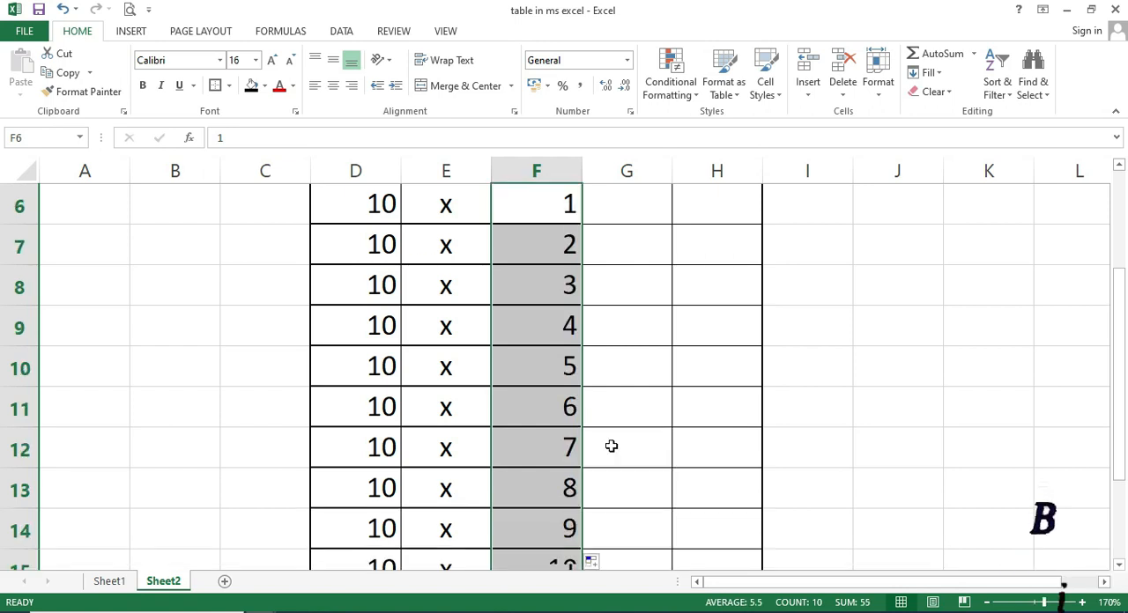
scroll(594, 361, "up", 1)
scroll(564, 484, "down", 2)
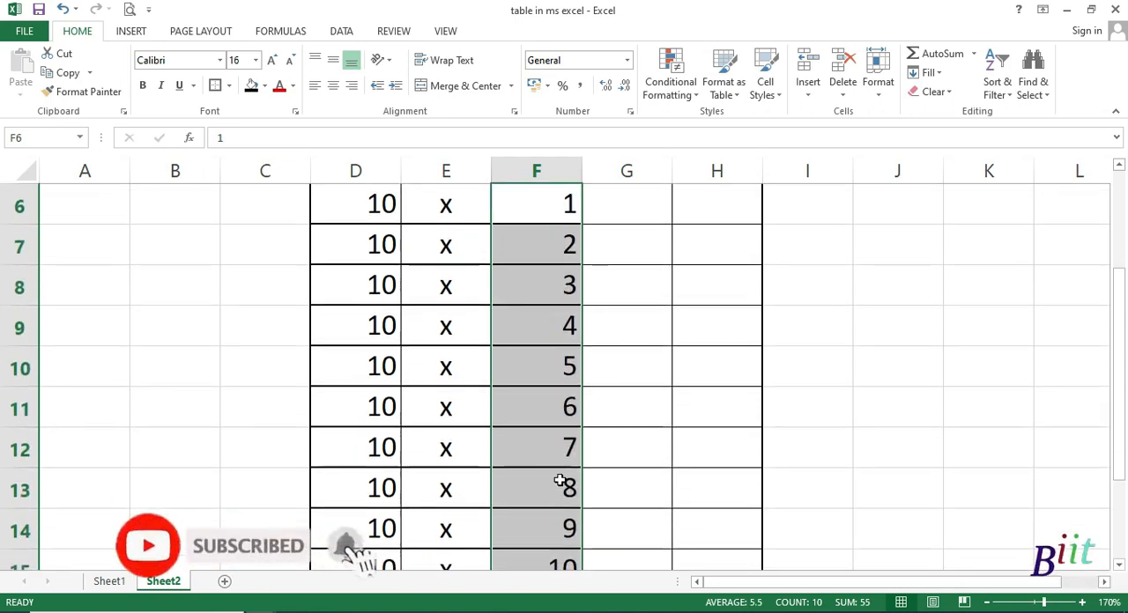
scroll(561, 496, "up", 2)
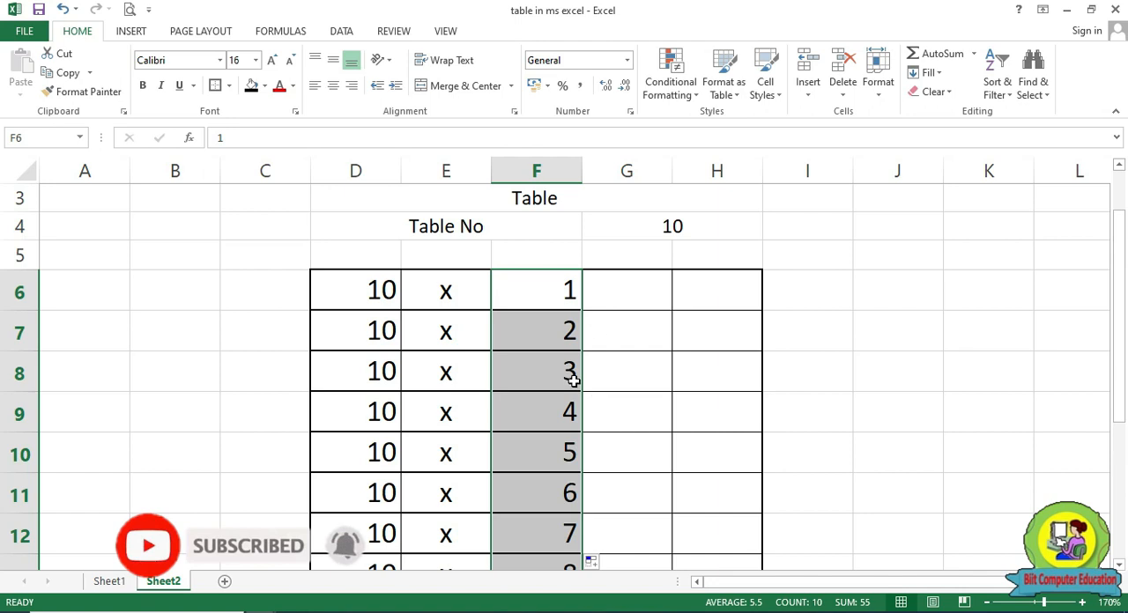
Clear the multiplier numbers from column F, from F6 down to F15
left_click(556, 293)
left_click(549, 543)
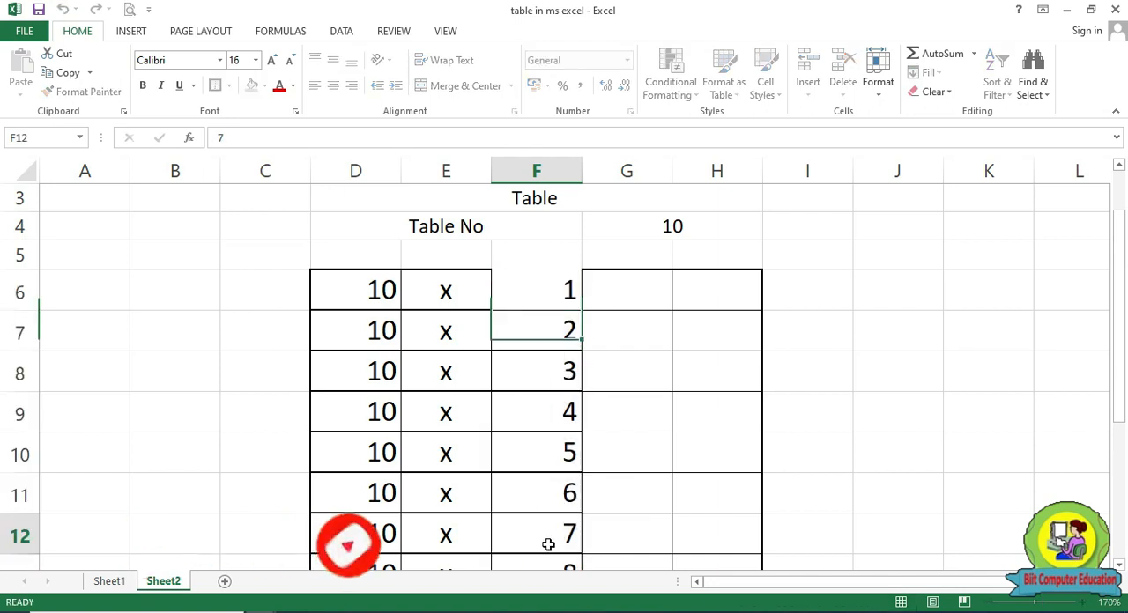
left_click_drag(573, 297, 538, 496)
key("Delete")
scroll(546, 476, "up", 3)
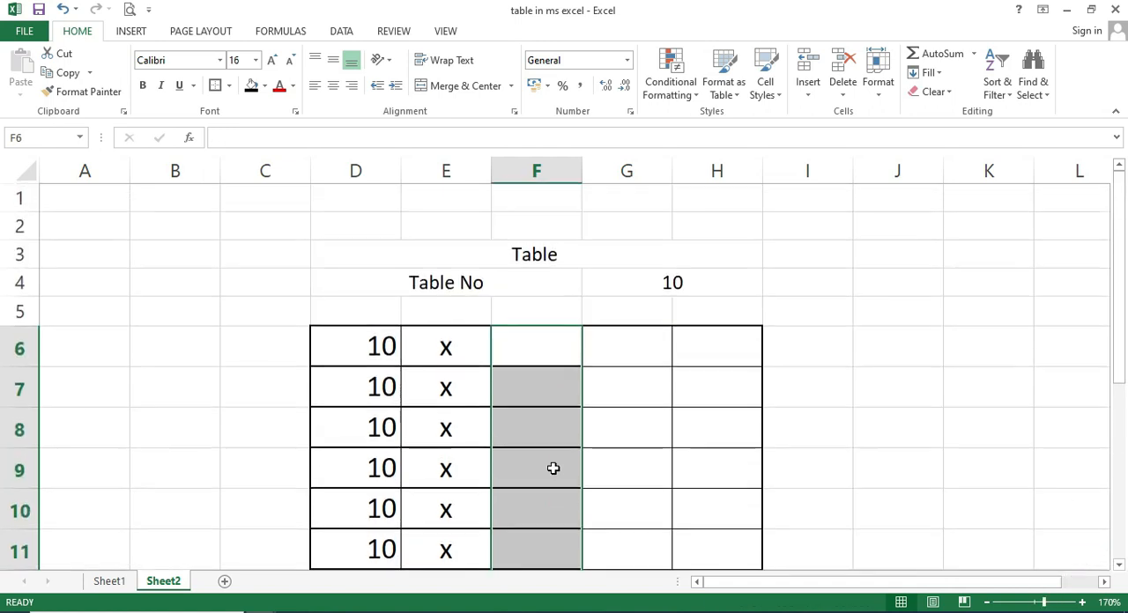
Enter 1 in F6 and 2 in F7, and extend the two cells as a series down to F15
left_click(547, 347)
type("1")
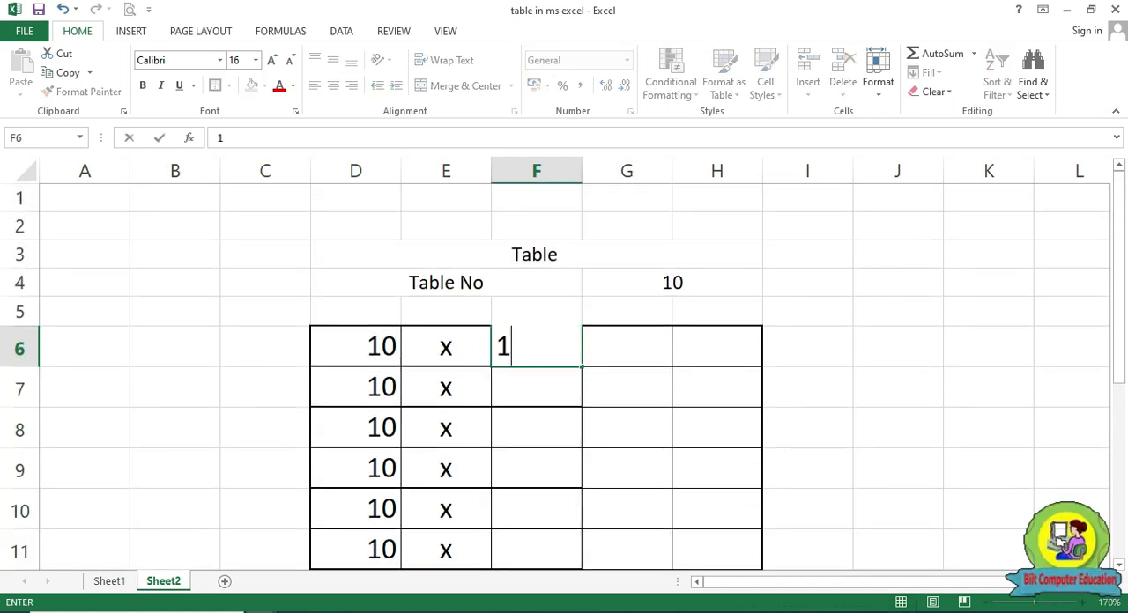
key("Return")
type("2")
key("Return")
left_click_drag(546, 346, 571, 408)
left_click_drag(568, 340, 582, 565)
left_click_drag(586, 539, 585, 536)
scroll(640, 524, "up", 2)
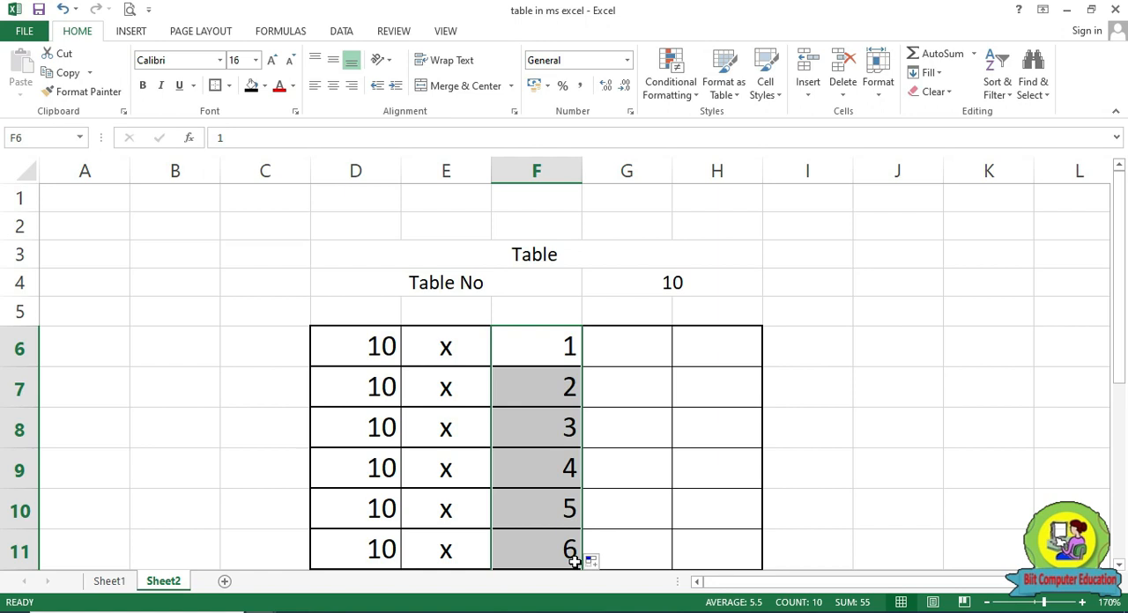
Enter an equals sign in G6 and fill it down to G15
left_click(630, 346)
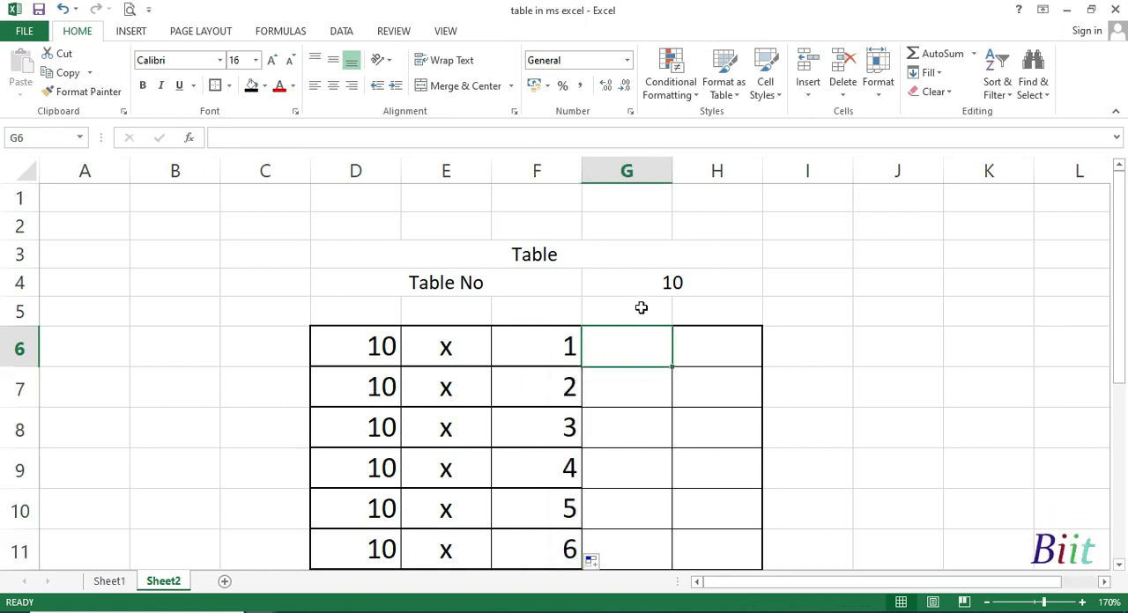
type("=")
key("Return")
left_click(634, 361)
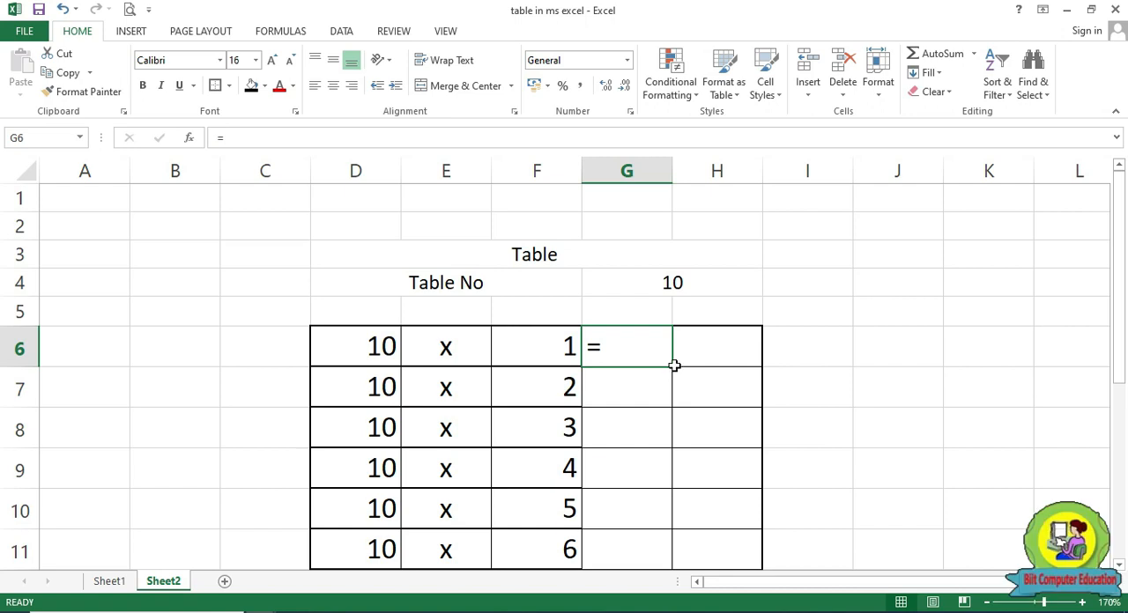
left_click_drag(673, 368, 675, 511)
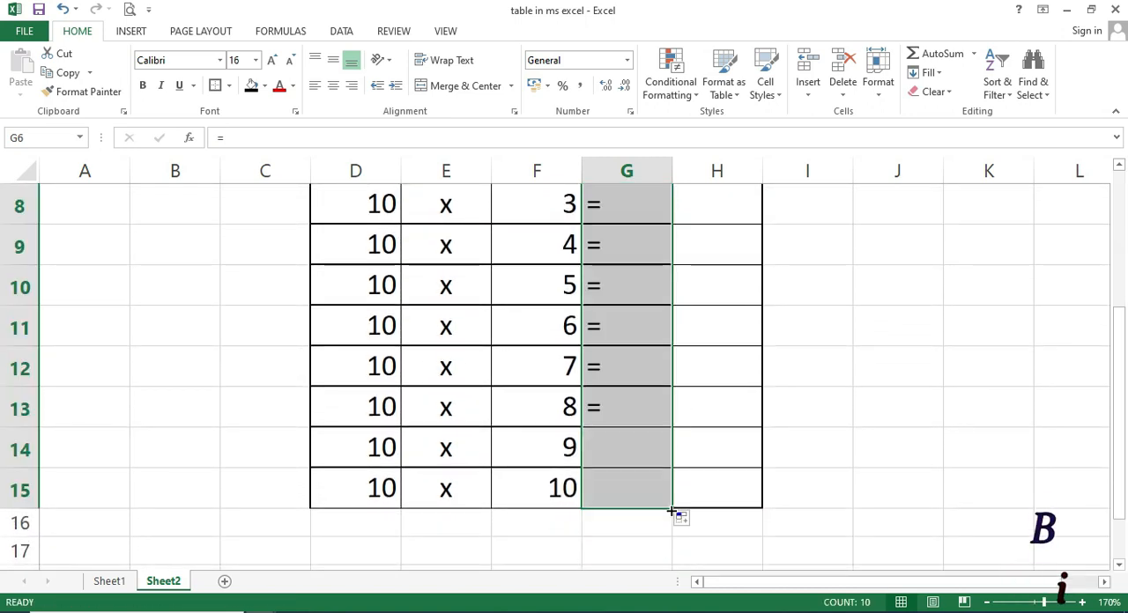
Center the equals signs horizontally in G6:G15
scroll(649, 492, "up", 1)
scroll(649, 492, "up", 1)
left_click(333, 86)
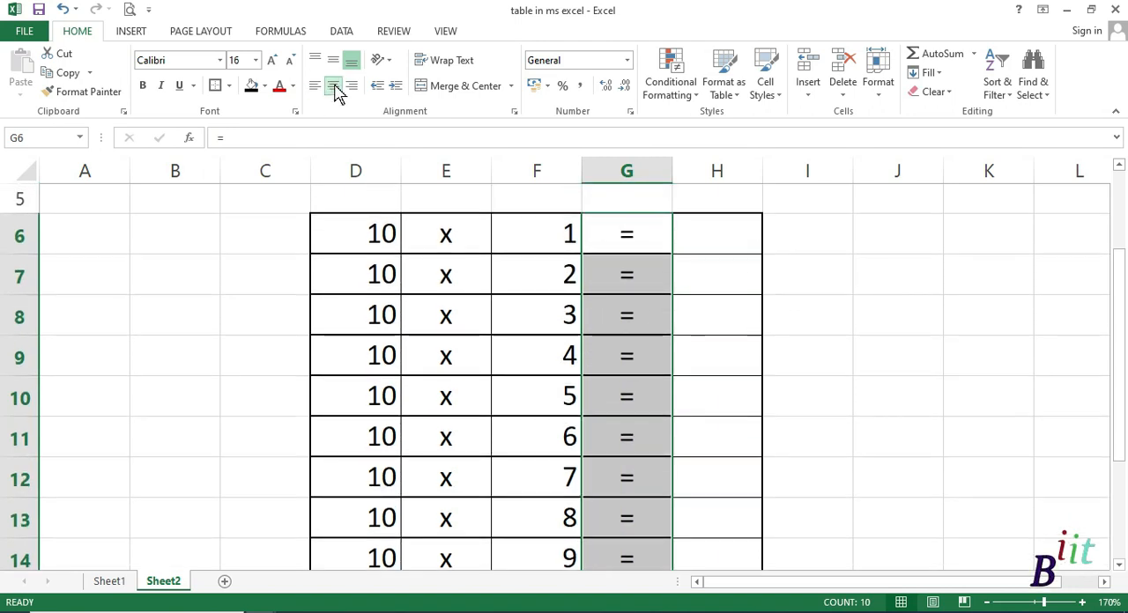
left_click(768, 363)
Enter the formula =D6*F6 in H6 to multiply the table number by its multiplier
left_click(721, 239)
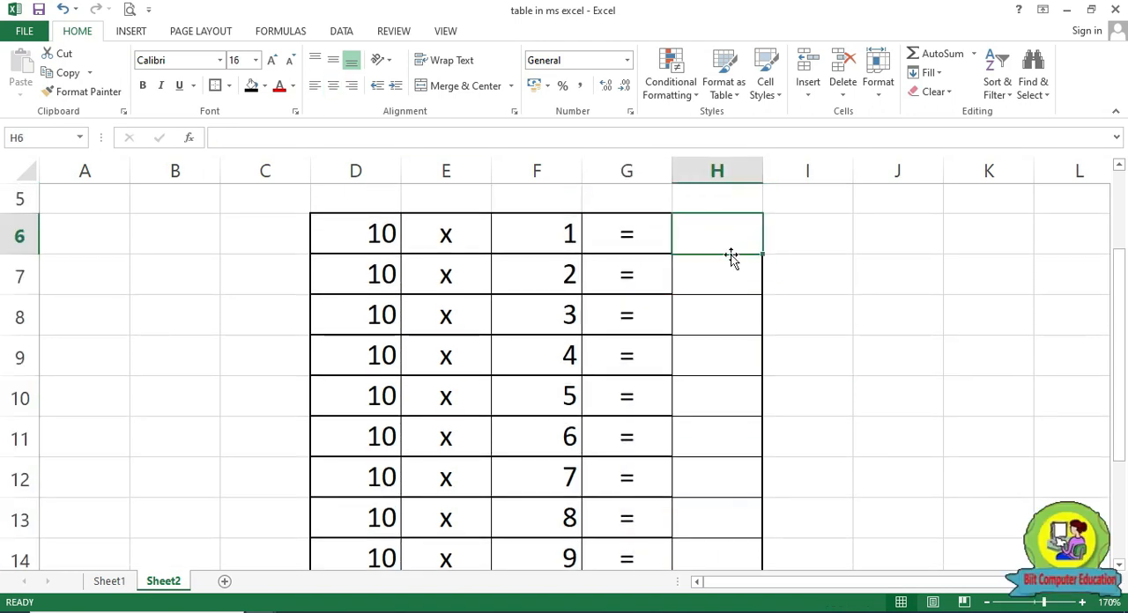
type("=")
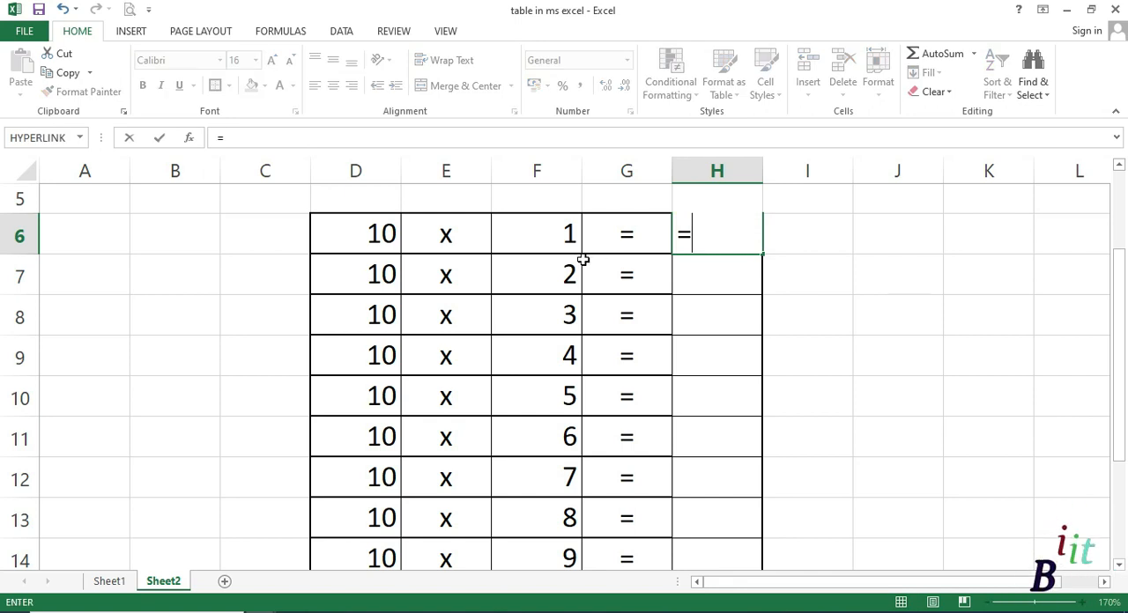
left_click(373, 240)
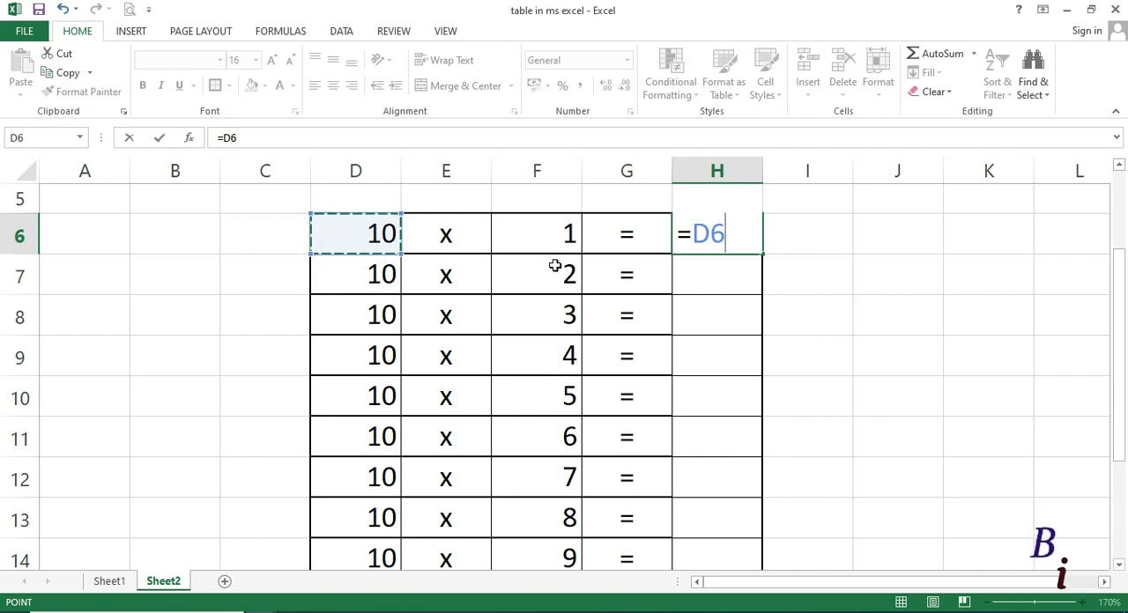
type("*")
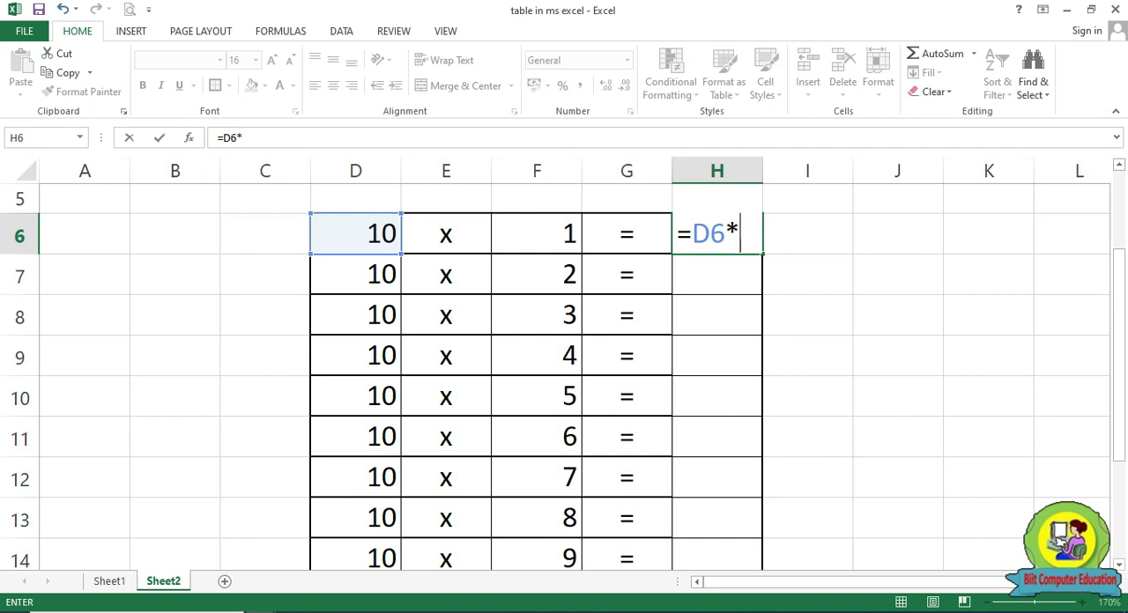
left_click(553, 242)
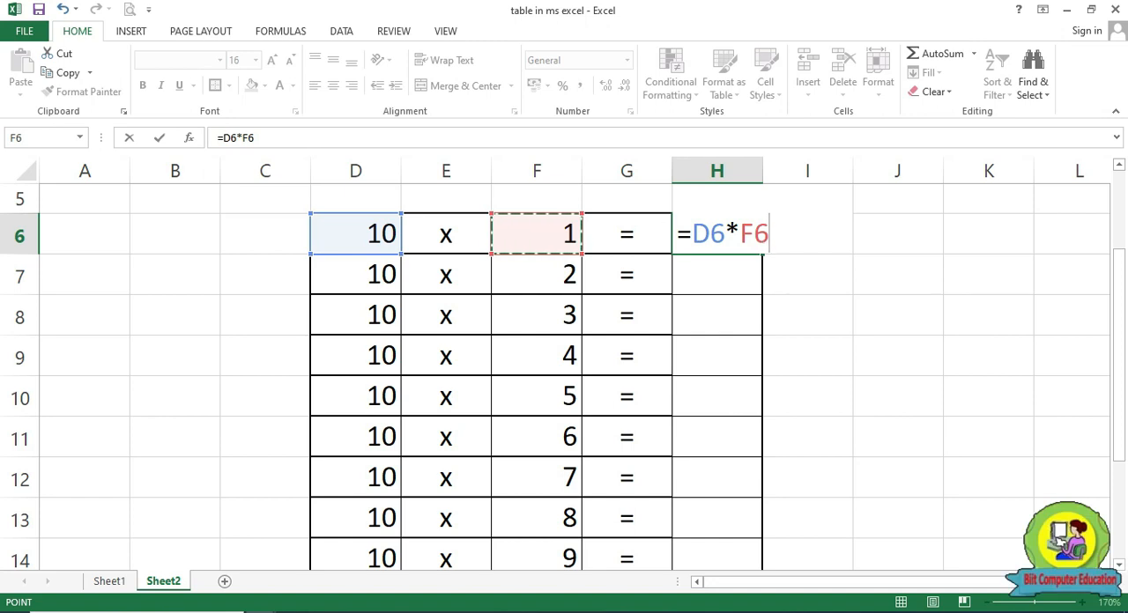
key("Return")
key("Up")
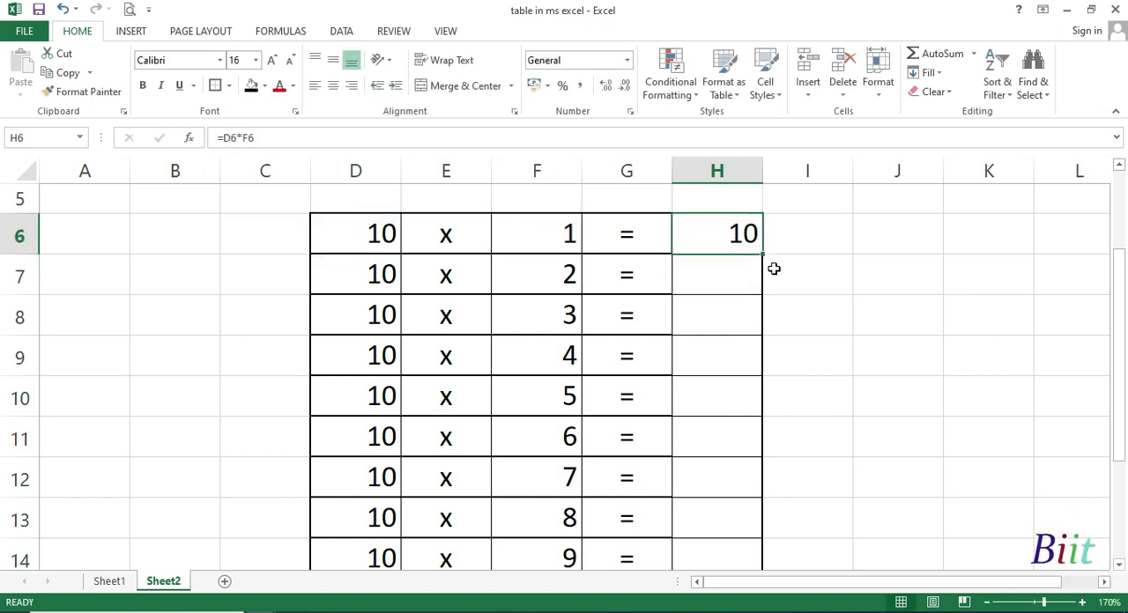
Fill the multiplication formula from H6 down to H15
left_click_drag(765, 257, 775, 520)
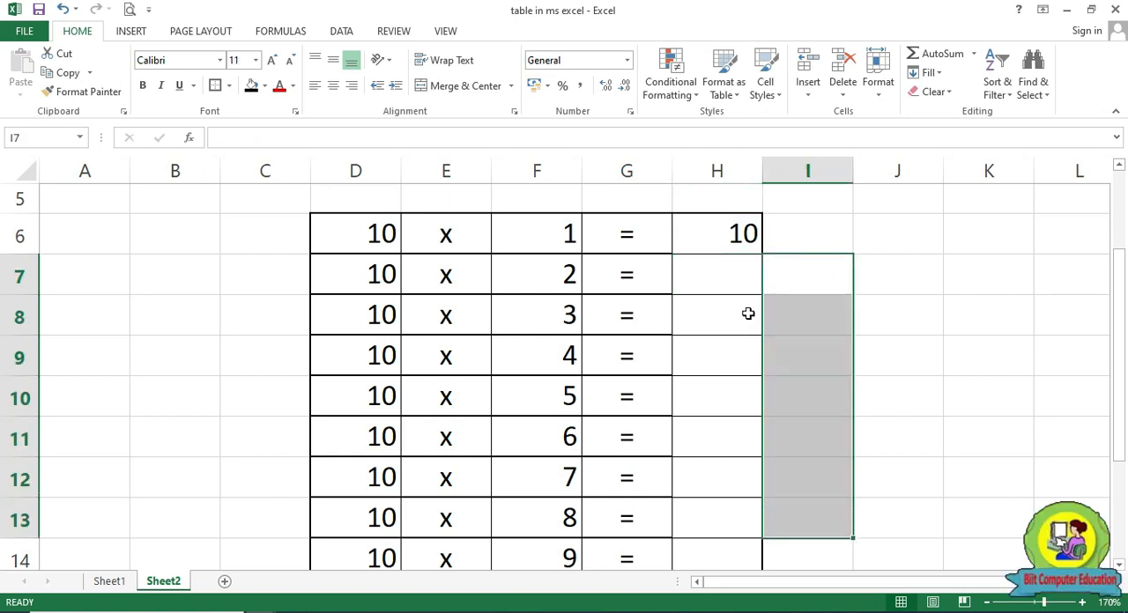
left_click(716, 237)
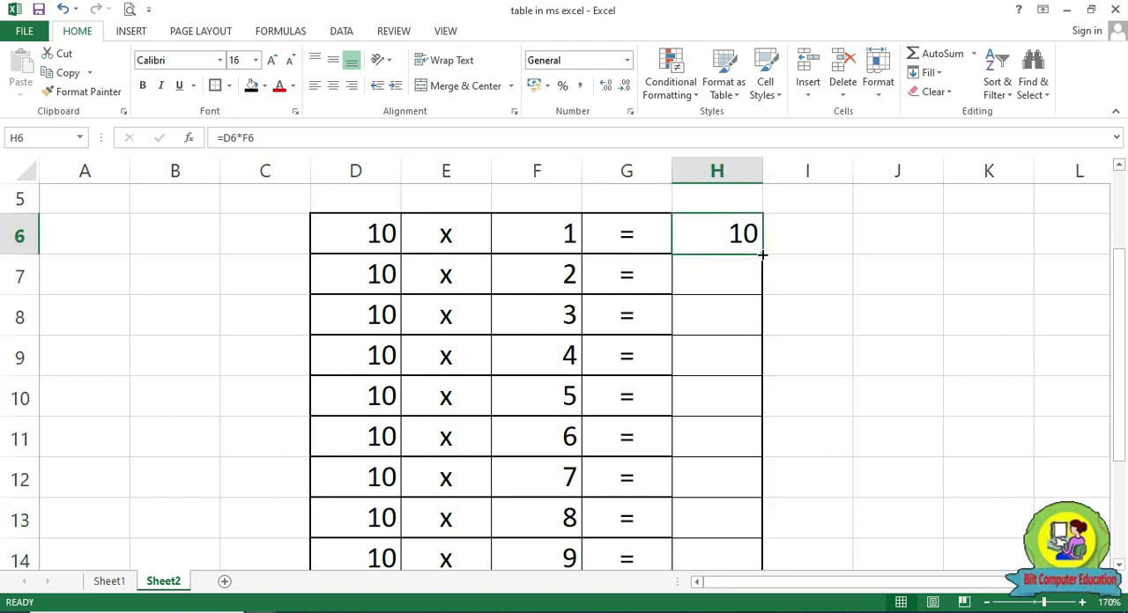
left_click_drag(763, 255, 749, 512)
Test the table by setting the table number in G4 to 11 and to 60
scroll(902, 469, "up", 1)
scroll(903, 470, "up", 1)
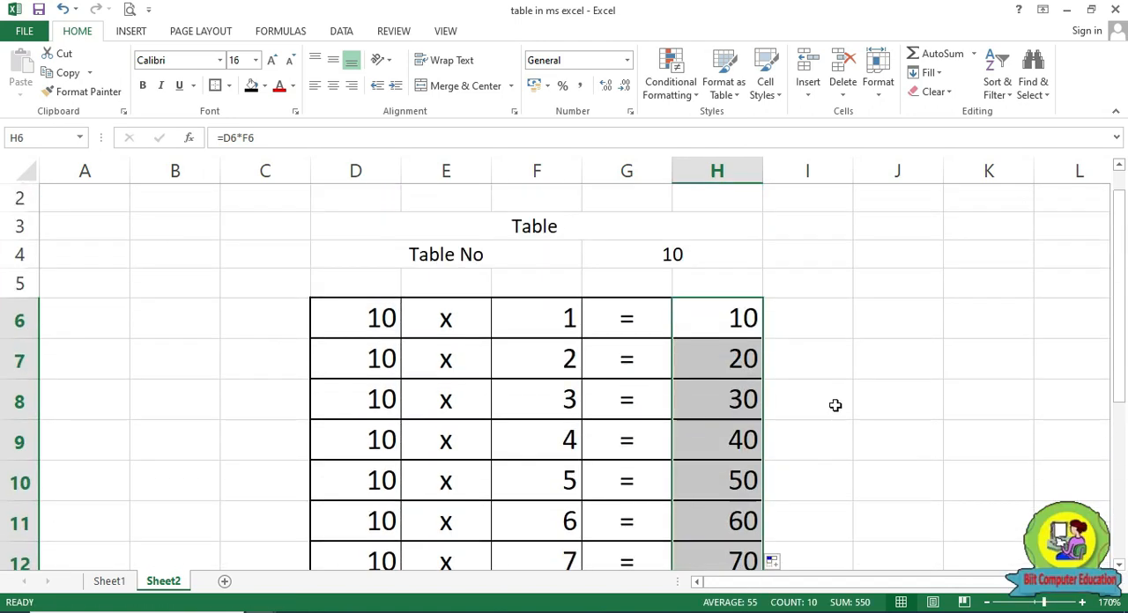
left_click(672, 256)
type("1")
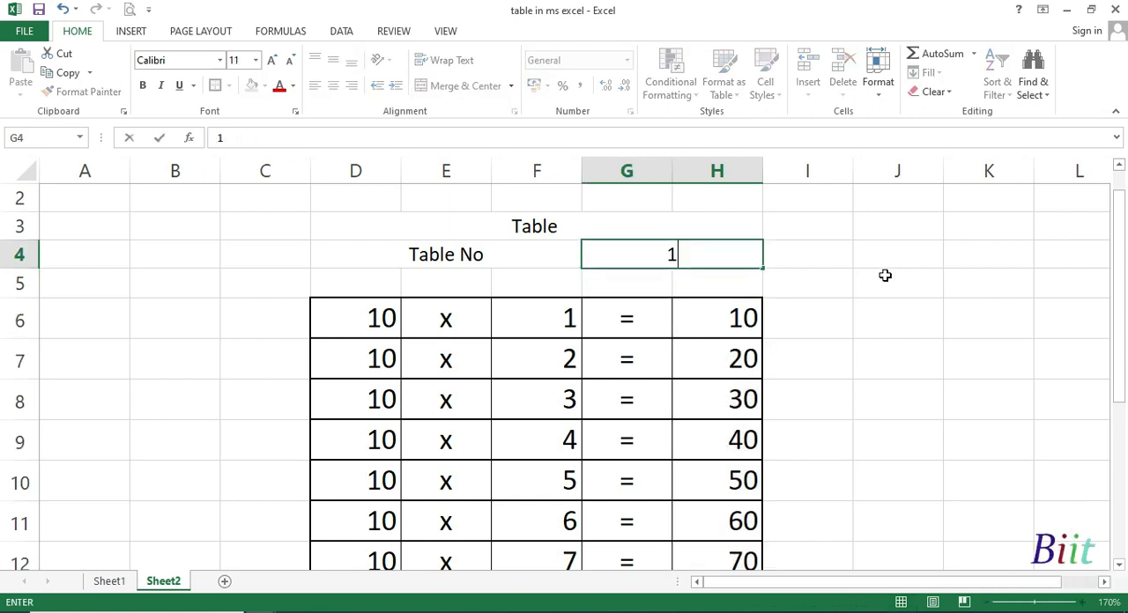
type("1")
key("Return")
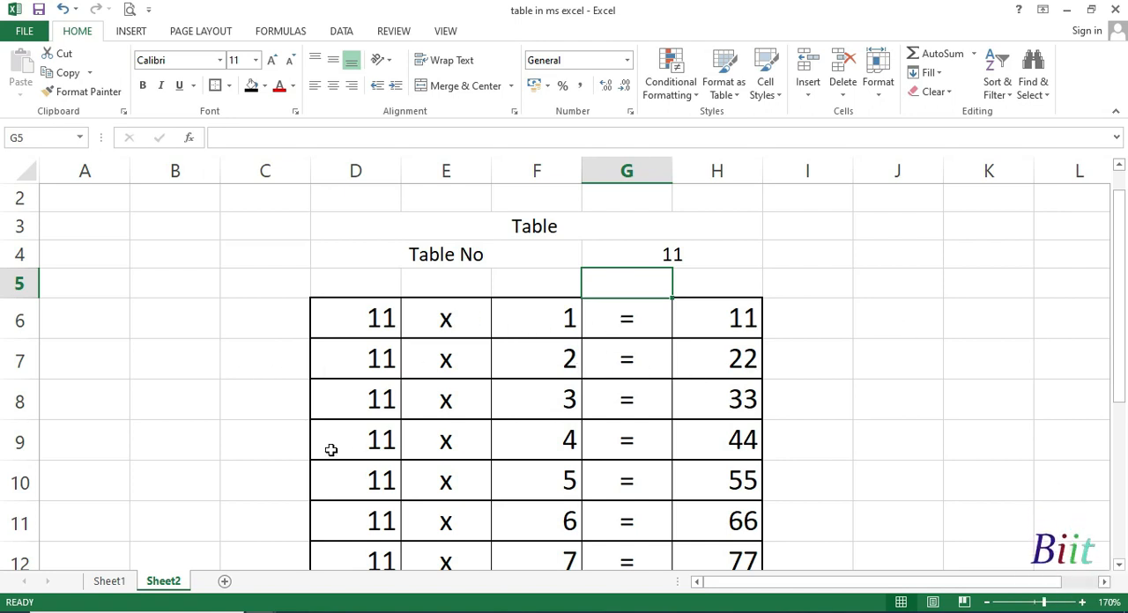
left_click(666, 256)
type("60")
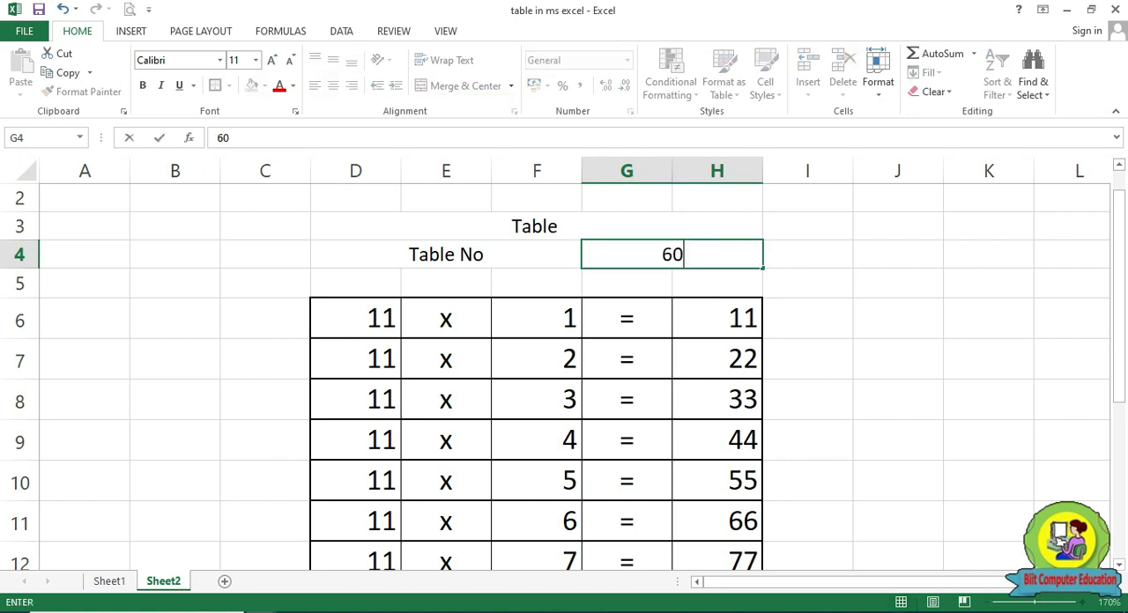
key("Return")
Set the table number in G4 to 99
left_click(652, 257)
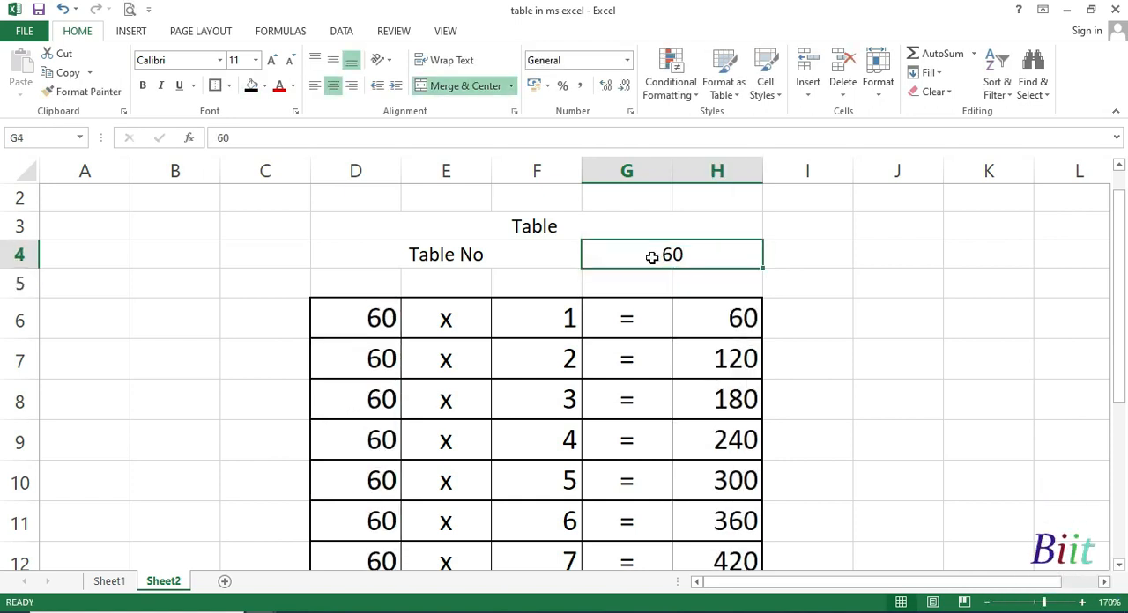
type("99")
key("Return")
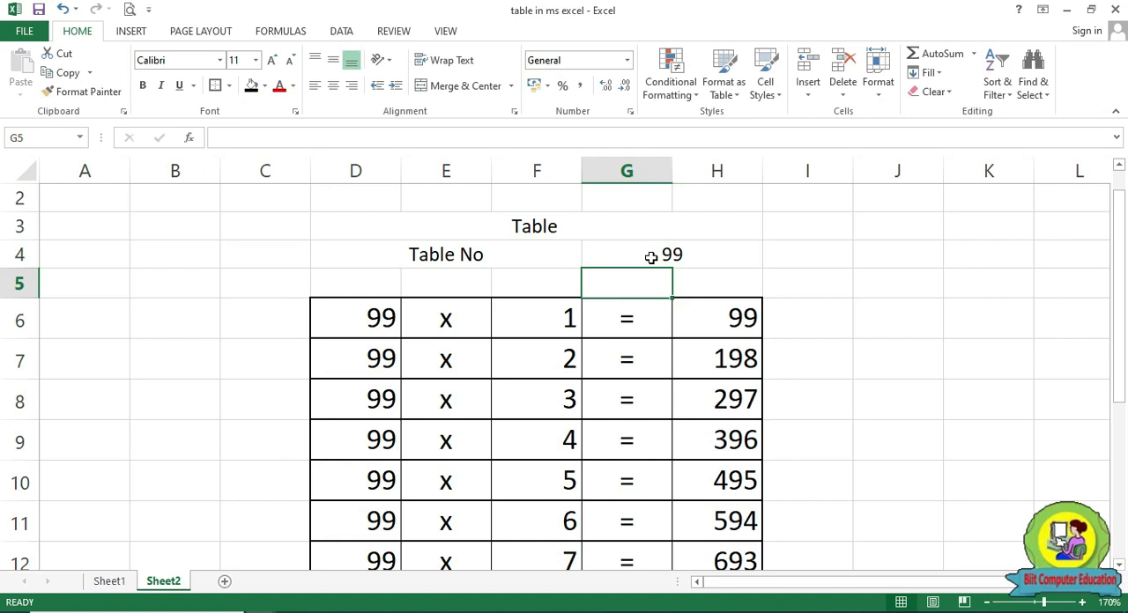
Fill the merged Table title cell in row 3 with light gold
scroll(701, 318, "down", 2)
scroll(713, 395, "up", 2)
scroll(418, 300, "up", 1)
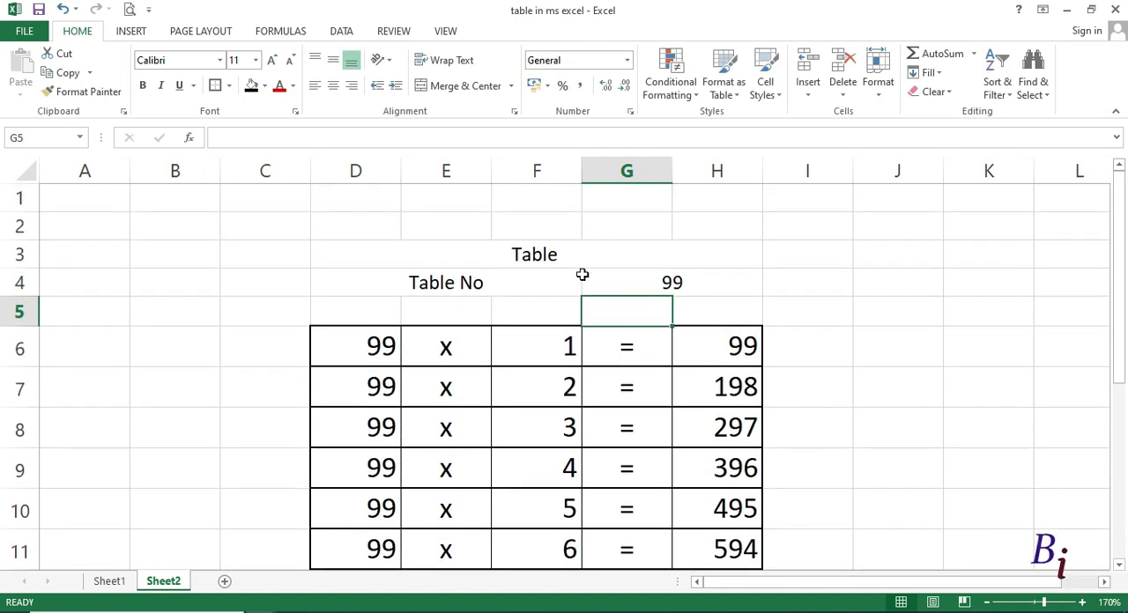
left_click(541, 257)
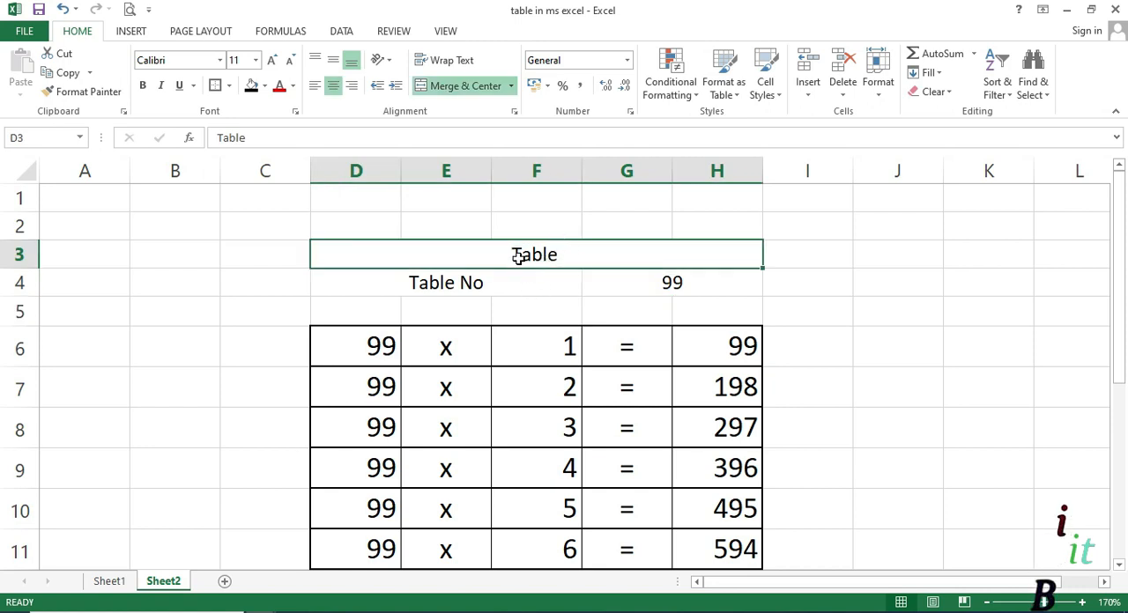
left_click(265, 87)
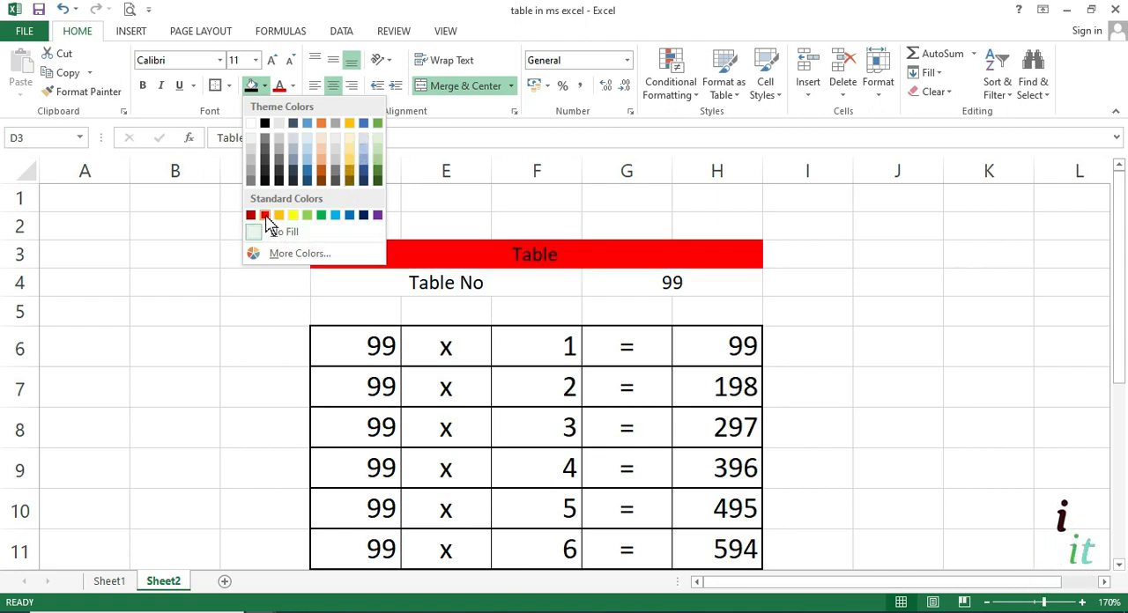
left_click(349, 165)
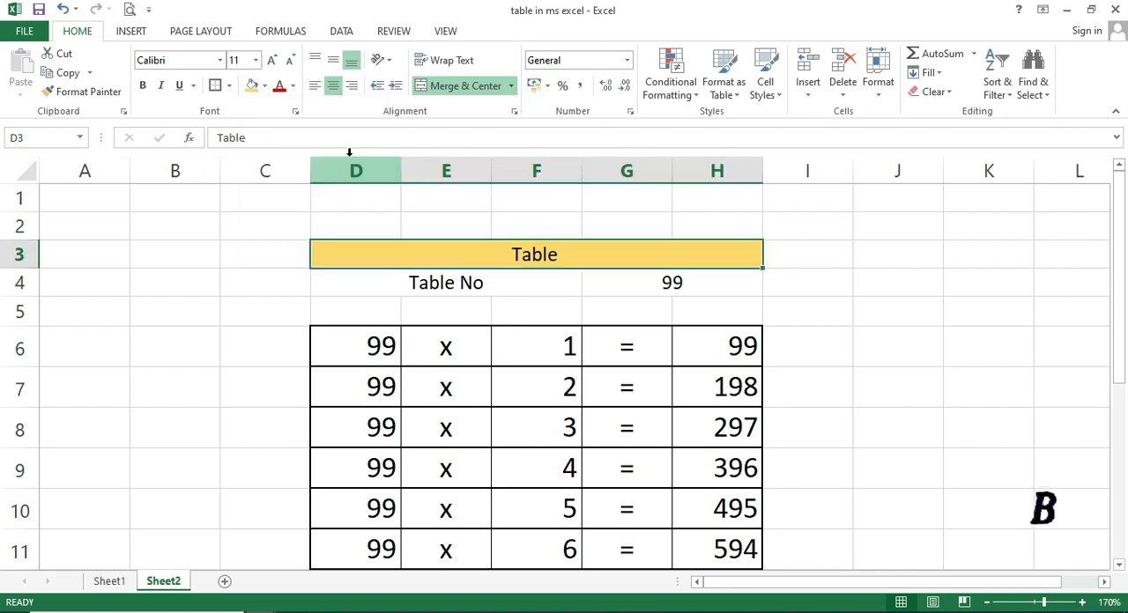
Fill the Table No label cell with light orange and the table number cell G4 with very light green
left_click(445, 282)
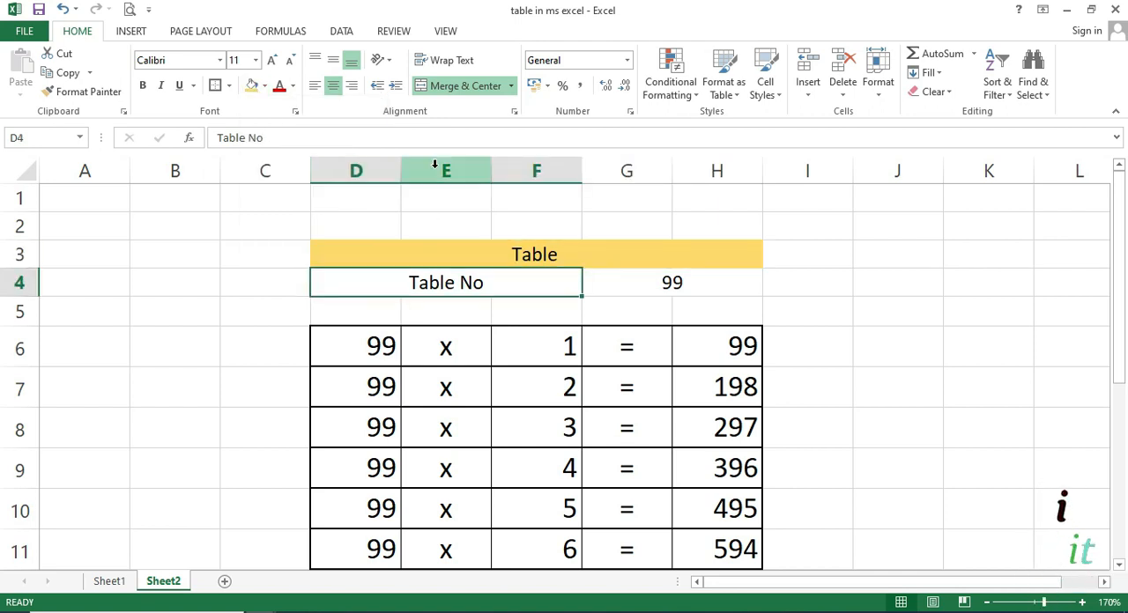
left_click(266, 86)
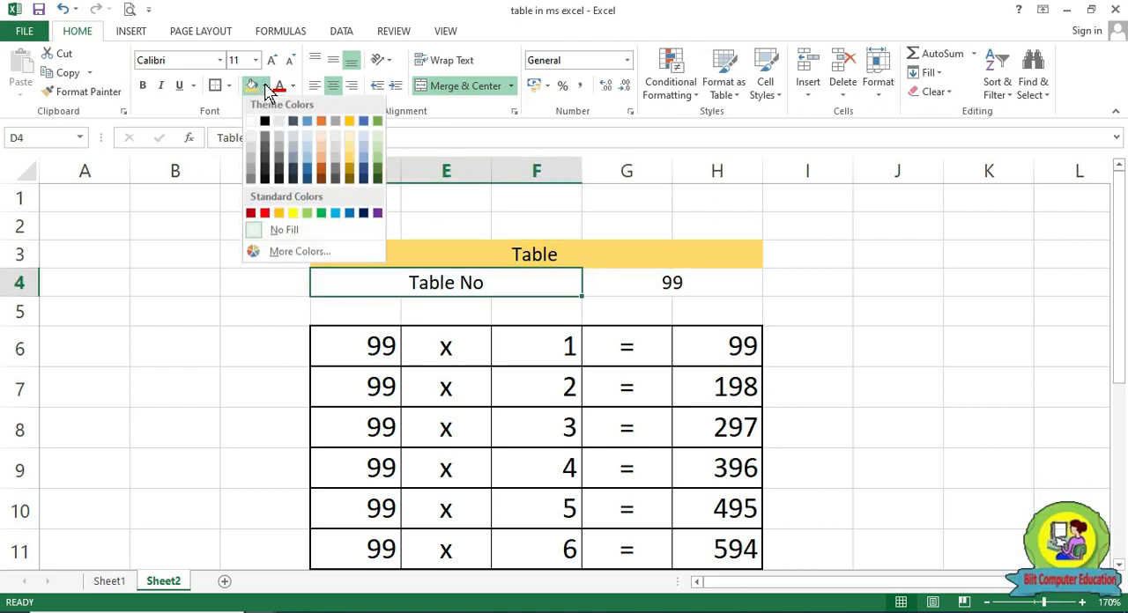
left_click(323, 164)
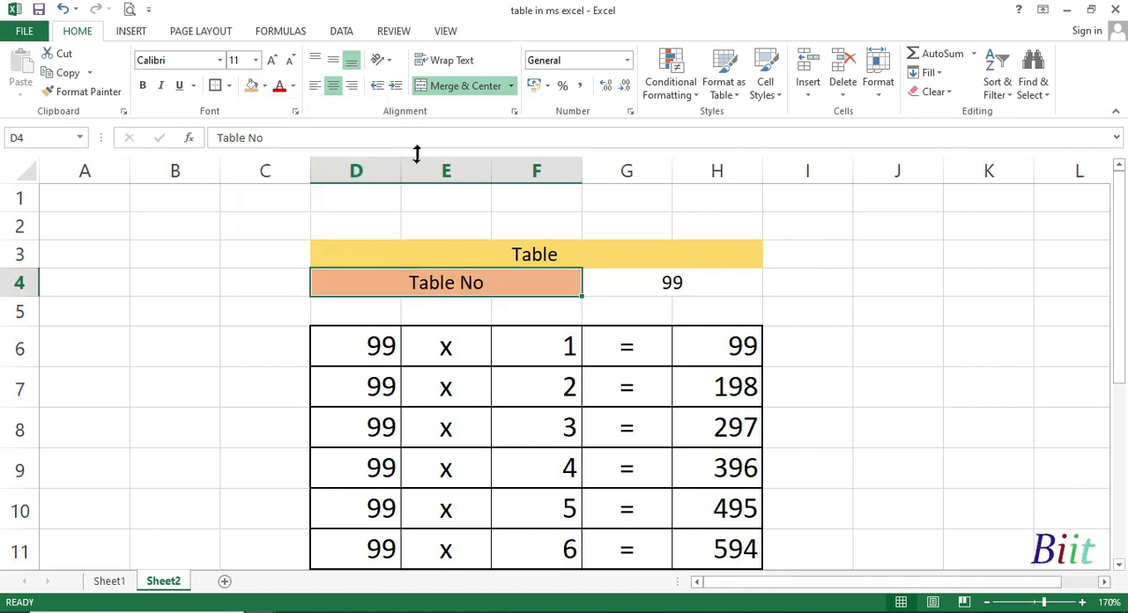
left_click(681, 280)
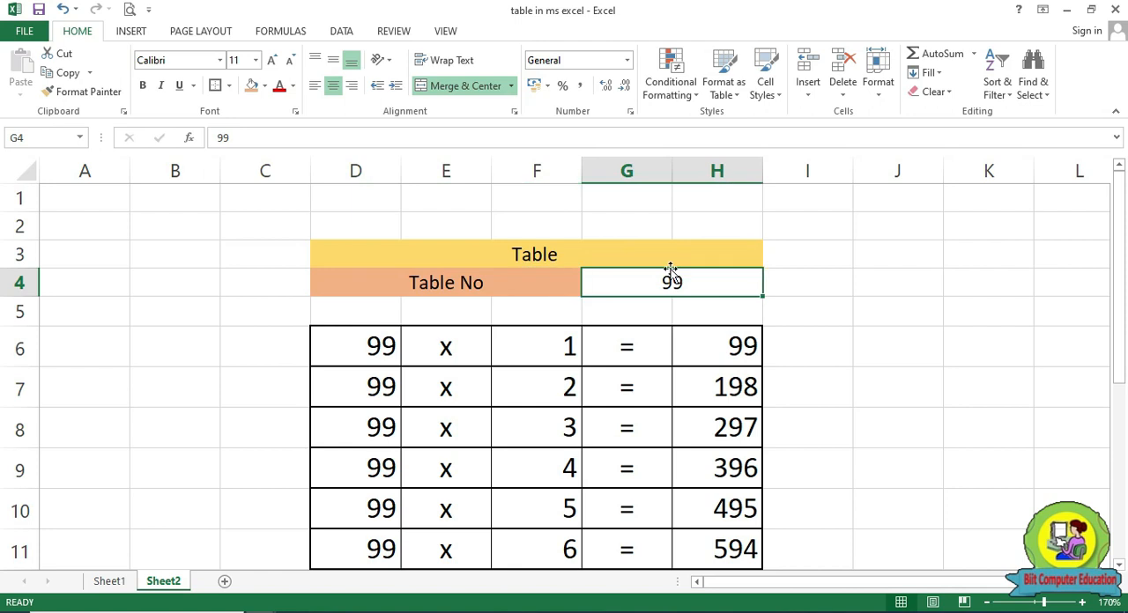
left_click(269, 87)
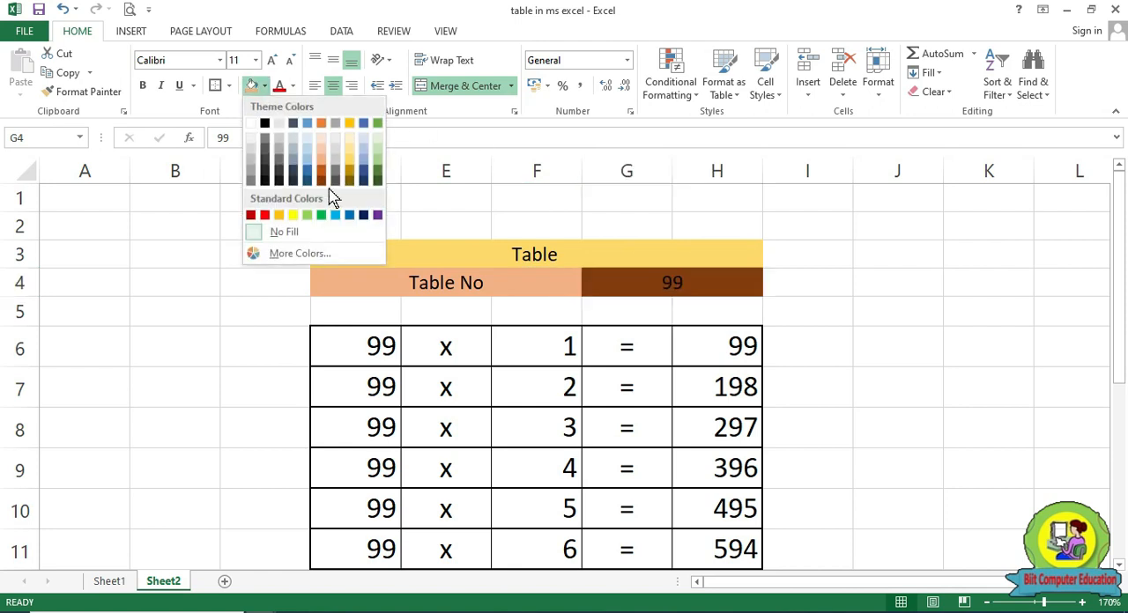
left_click(379, 145)
left_click(879, 347)
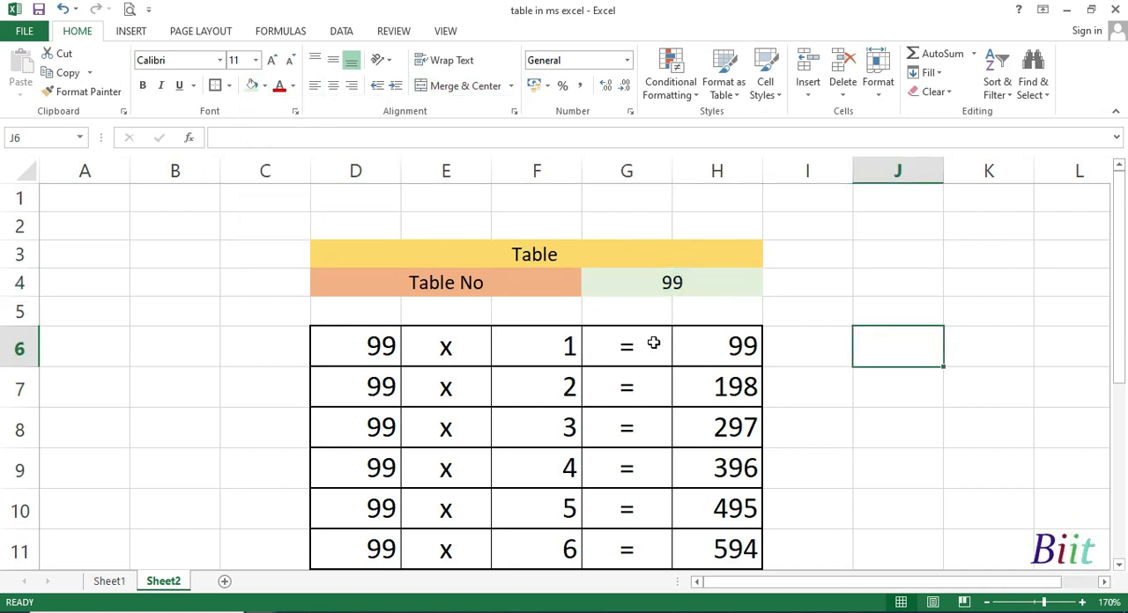
double_click(512, 257)
left_click_drag(512, 257, 533, 479)
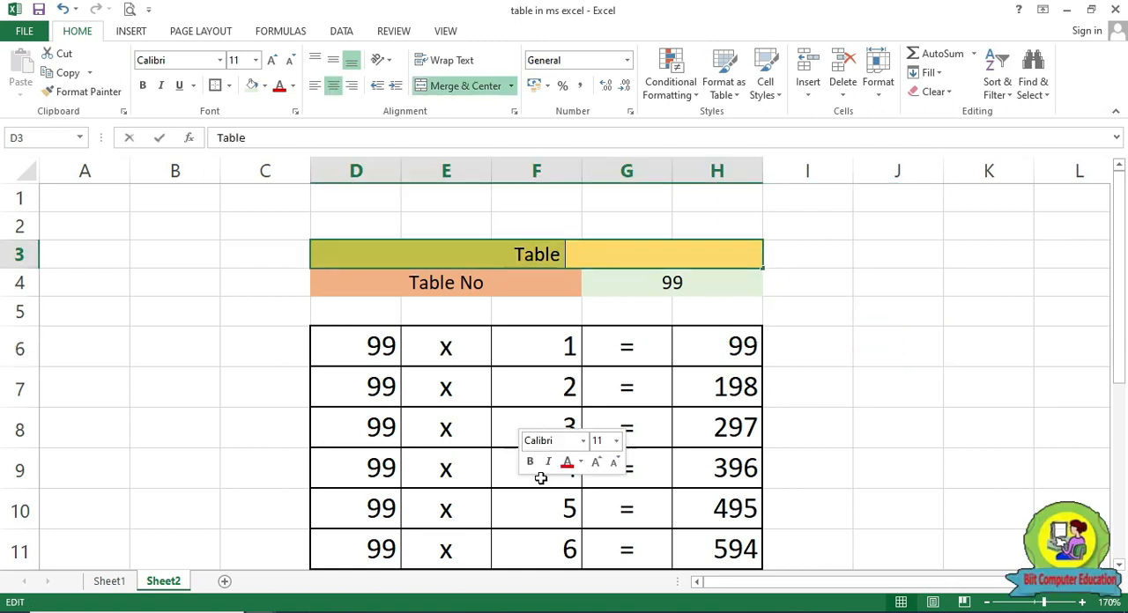
left_click(848, 350)
Apply all borders to D3:H6, covering the title, table number row, blank row and first table row
left_click_drag(597, 257, 596, 326)
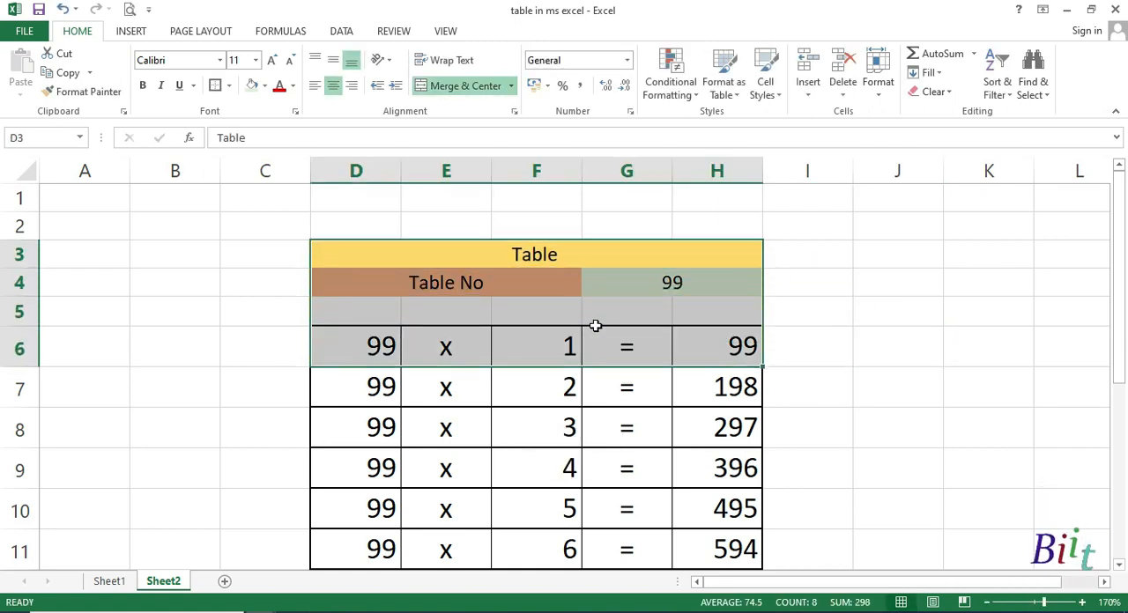
left_click(229, 86)
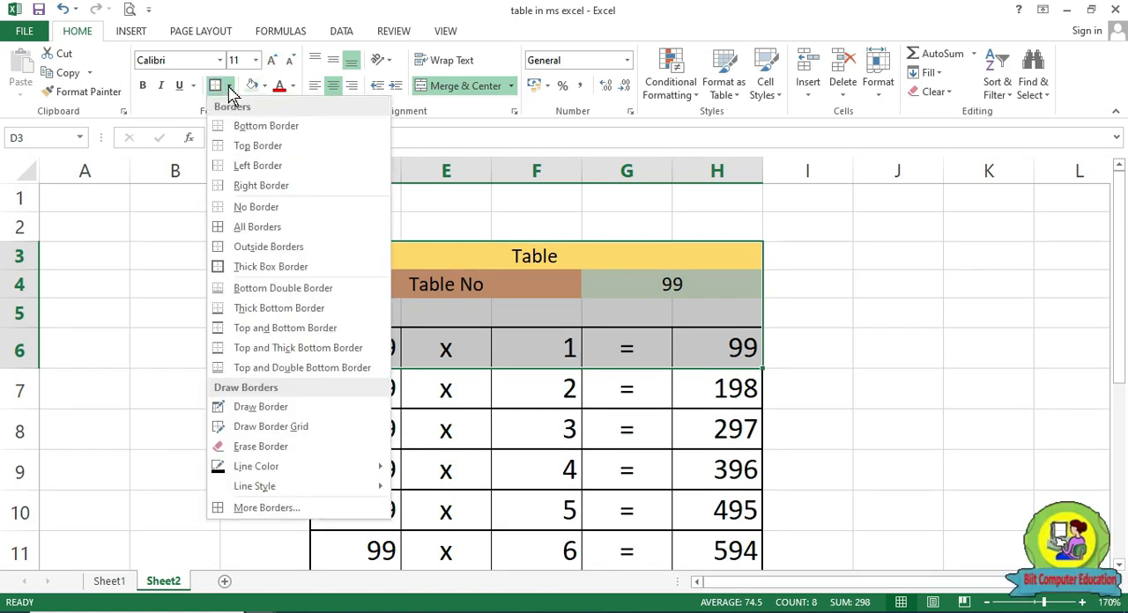
left_click(266, 228)
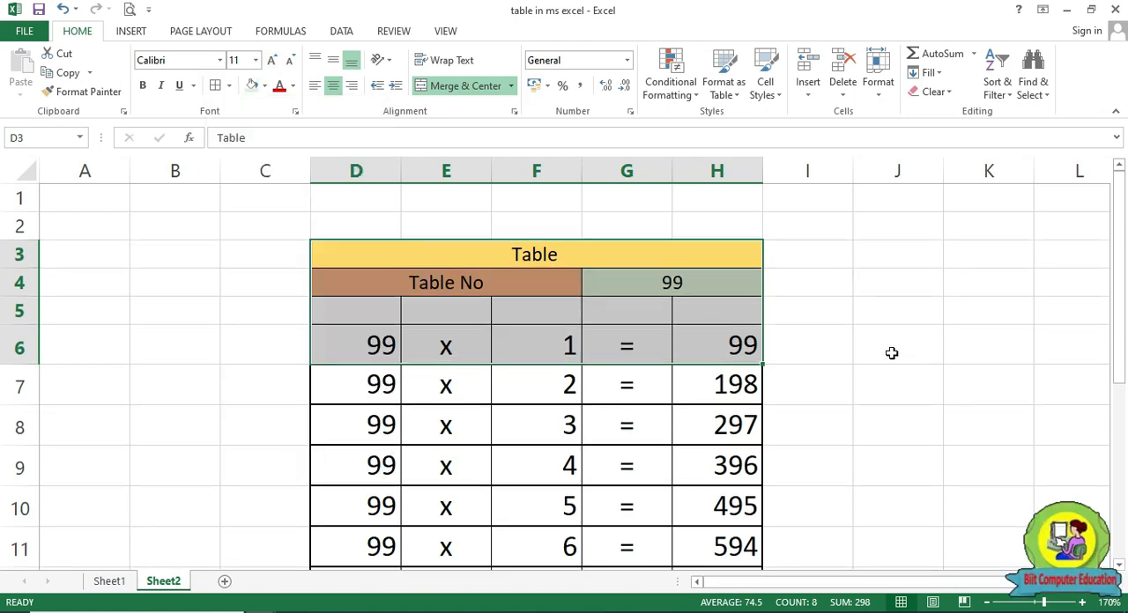
left_click(903, 380)
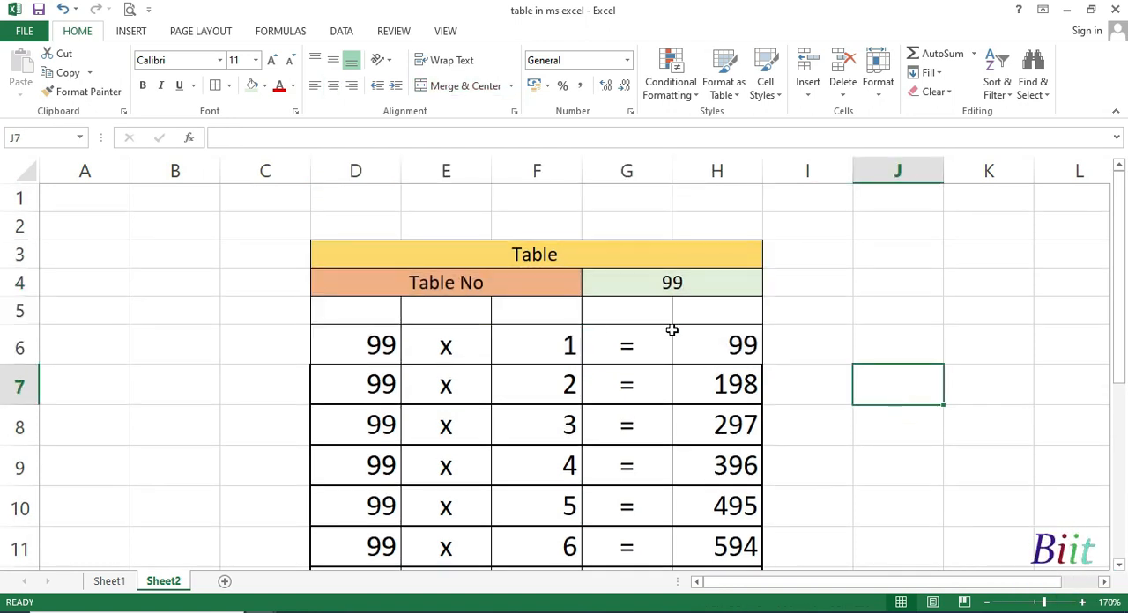
Fill the first table column, D5:D15, with light blue
left_click_drag(372, 316, 373, 529)
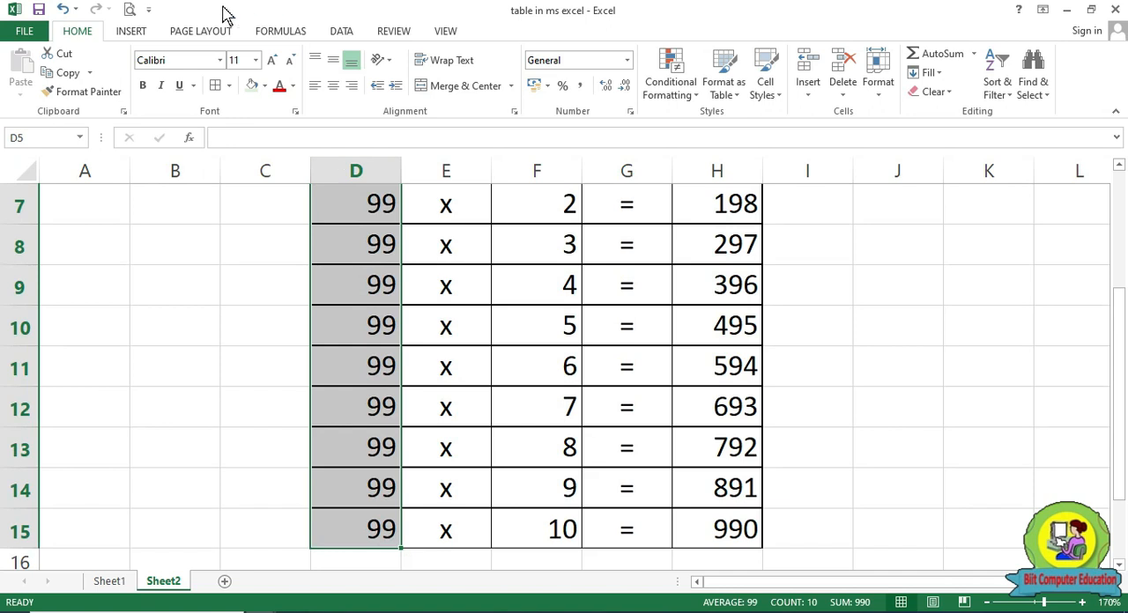
left_click(265, 87)
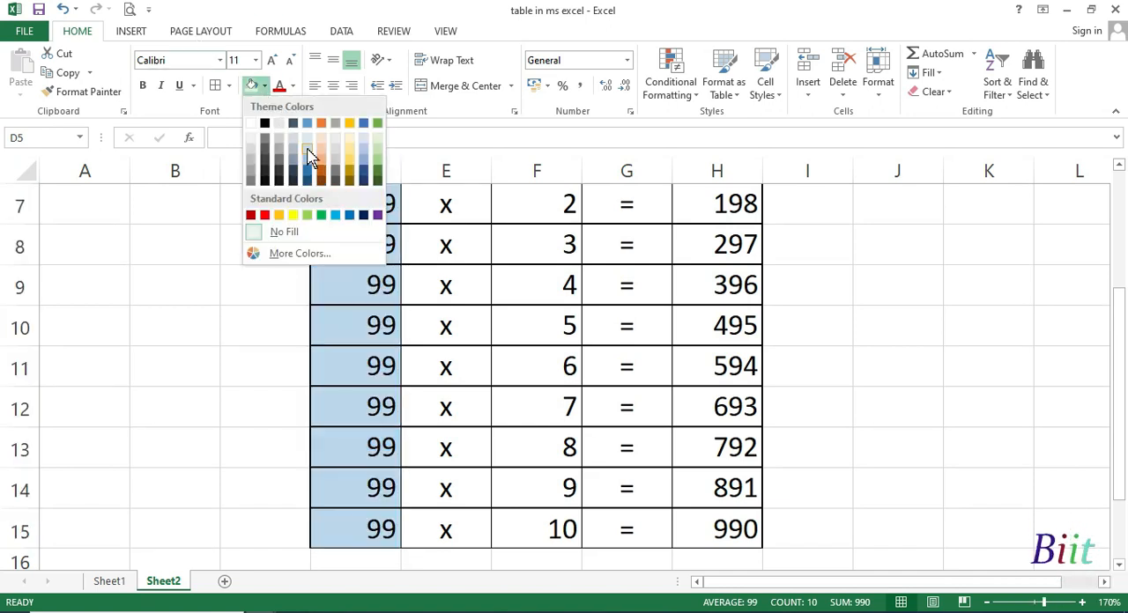
left_click(312, 156)
Fill the multiplier column F5:F15 with pale green and the result column H5:H15 with bright light green
scroll(544, 205, "up", 2)
left_click_drag(555, 323, 558, 529)
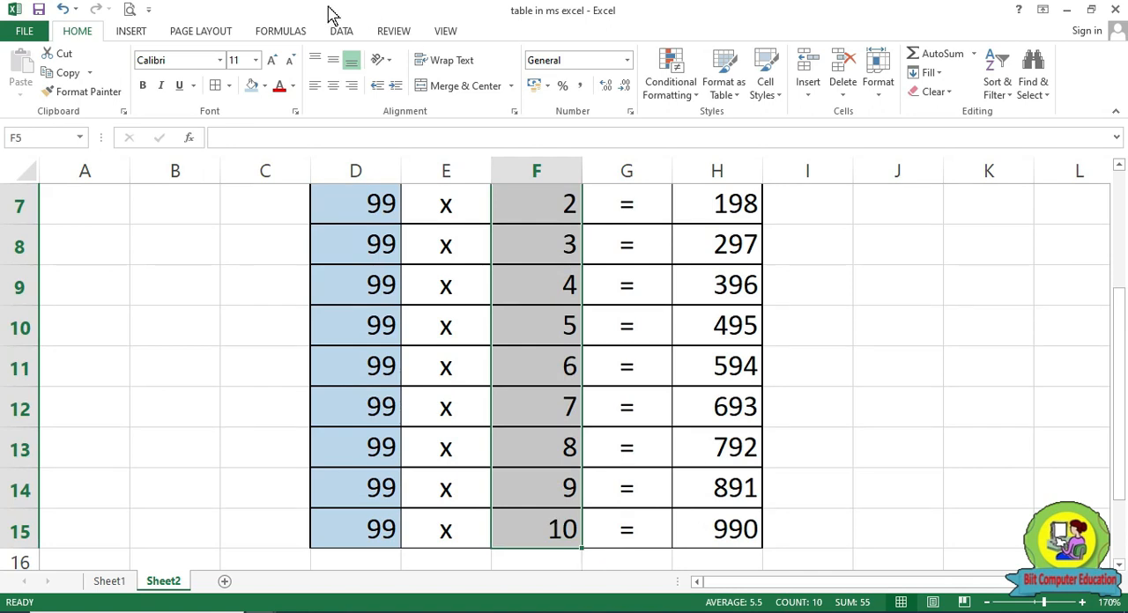
left_click(264, 87)
left_click(379, 146)
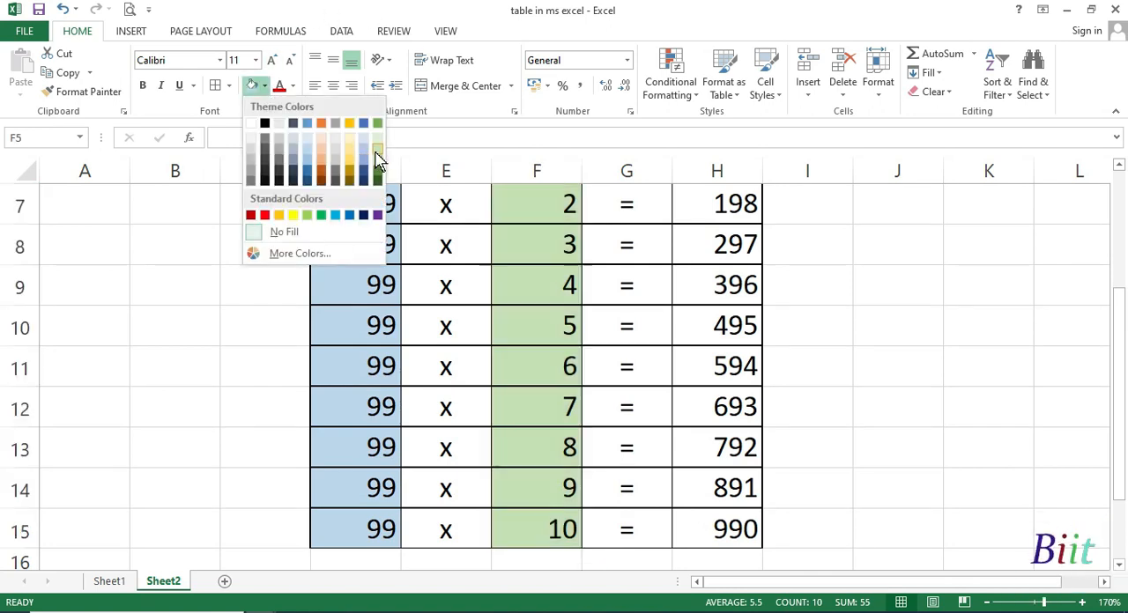
scroll(785, 294, "up", 2)
left_click_drag(731, 299, 743, 563)
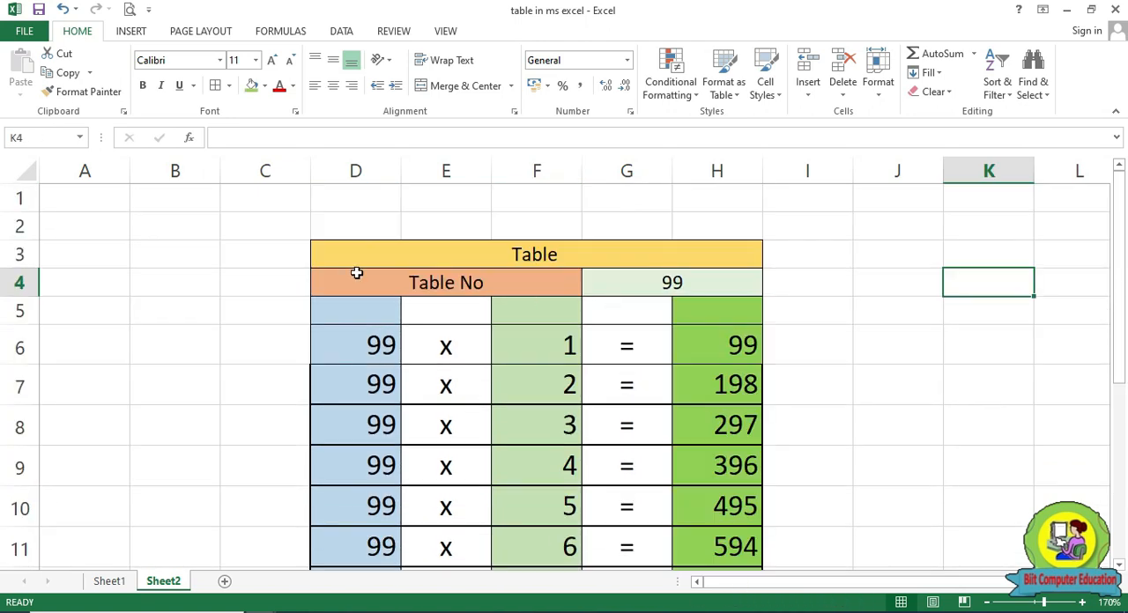
Fill the cells framing the table black: columns C and I plus rows 1–2 and 16–17, within C1:I17
left_click(273, 219)
left_click_drag(273, 195, 289, 558)
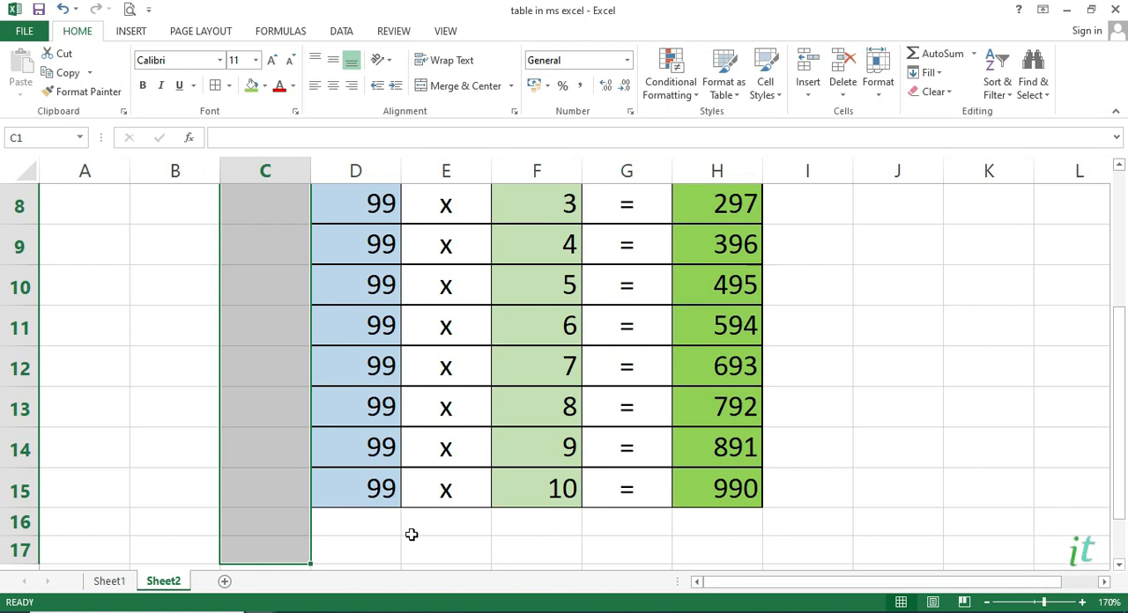
left_click_drag(298, 529, 820, 321)
left_click_drag(1121, 290, 1119, 250)
left_click_drag(793, 326, 802, 199)
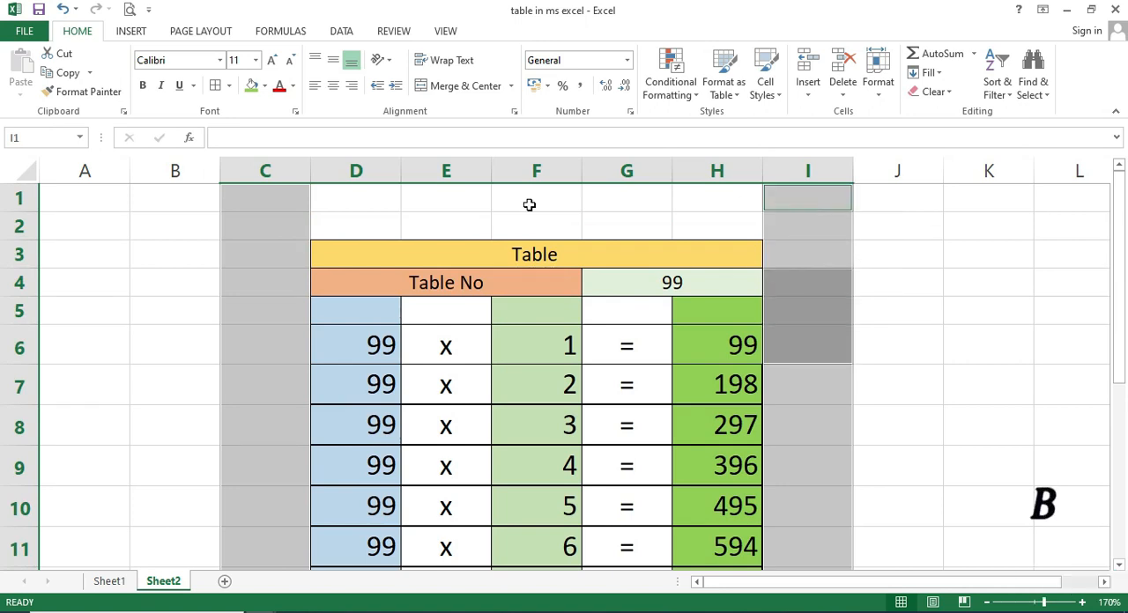
left_click_drag(297, 196, 367, 219)
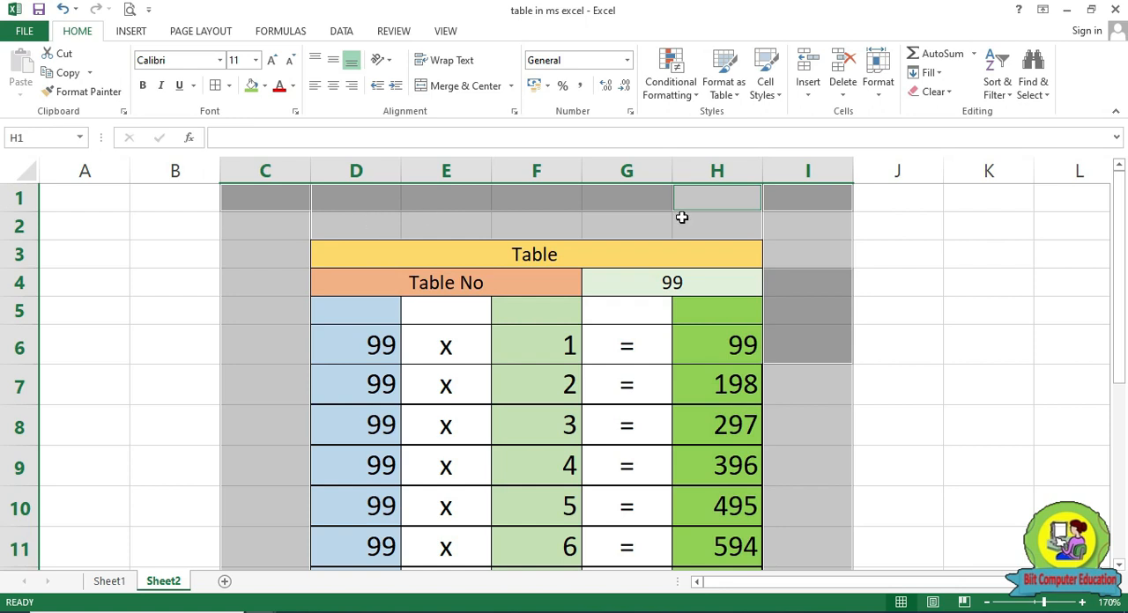
left_click(264, 87)
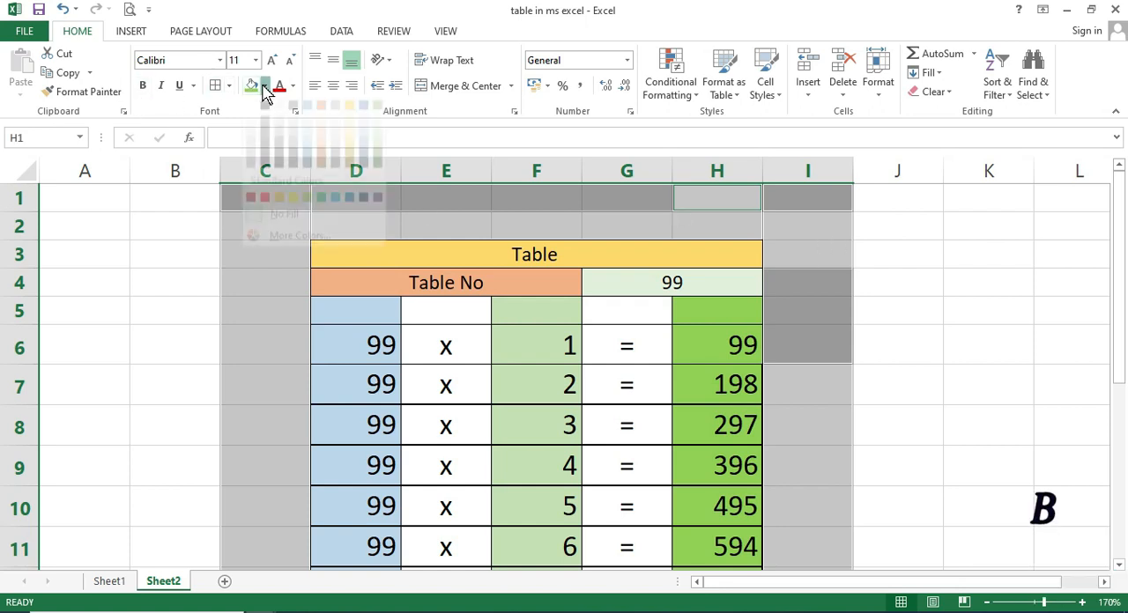
left_click(265, 129)
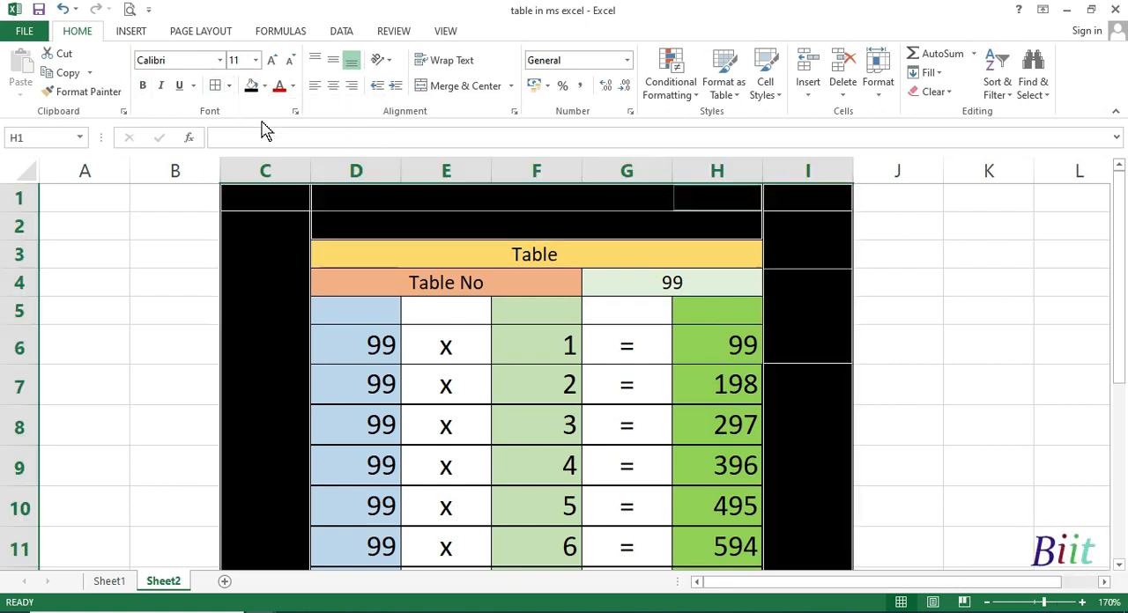
left_click(930, 356)
Set the font of the whole table, D3:H15, to Arial Rounded MT Bold
left_click_drag(545, 256, 579, 504)
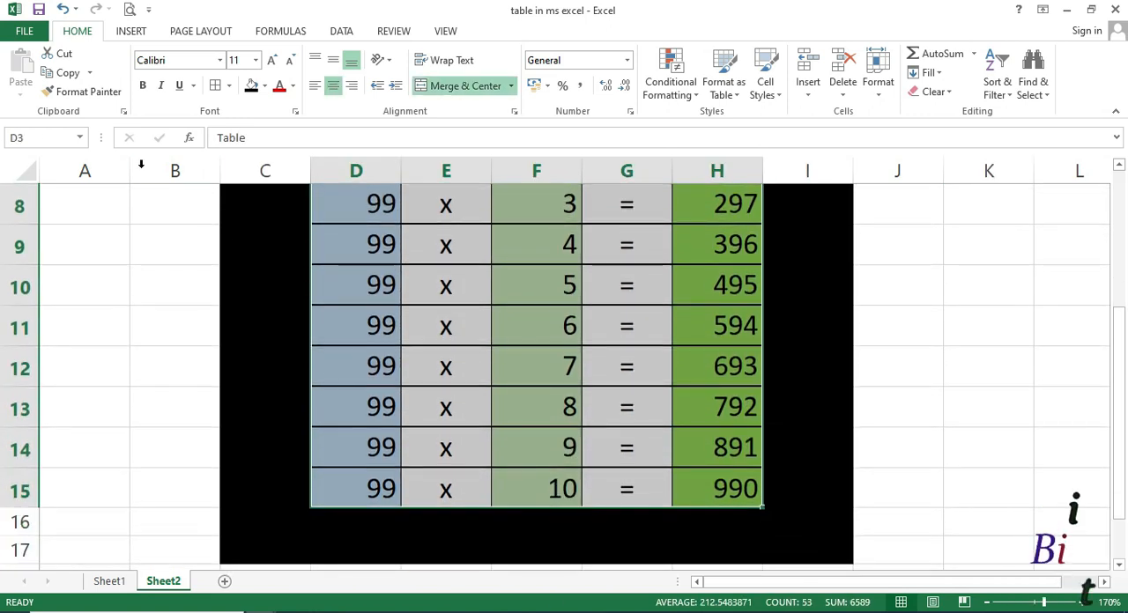
left_click(221, 60)
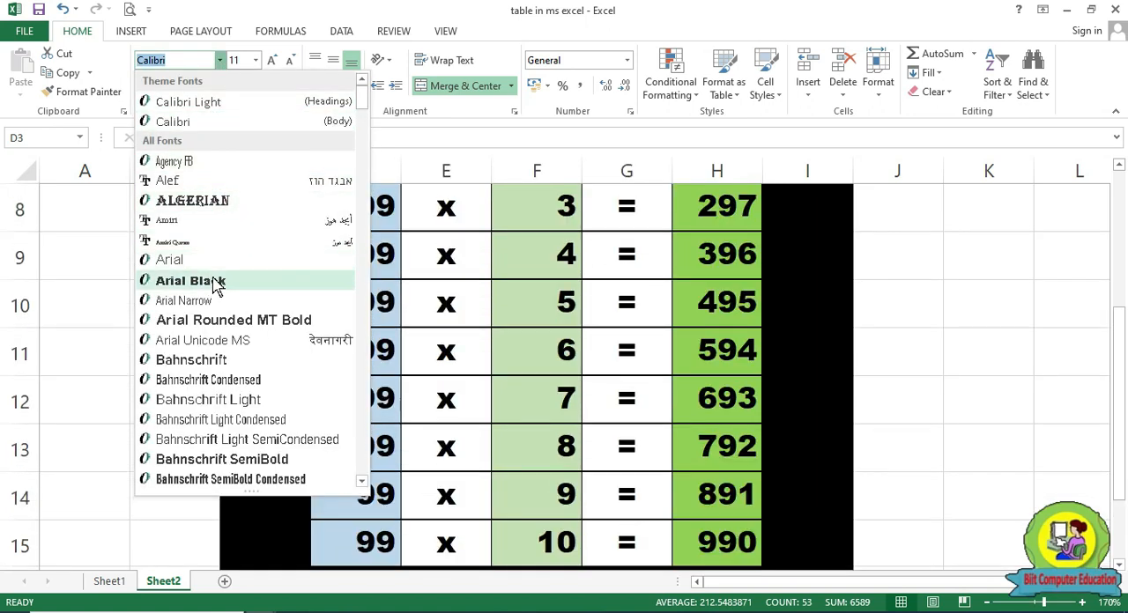
left_click(220, 322)
scroll(217, 322, "up", 3)
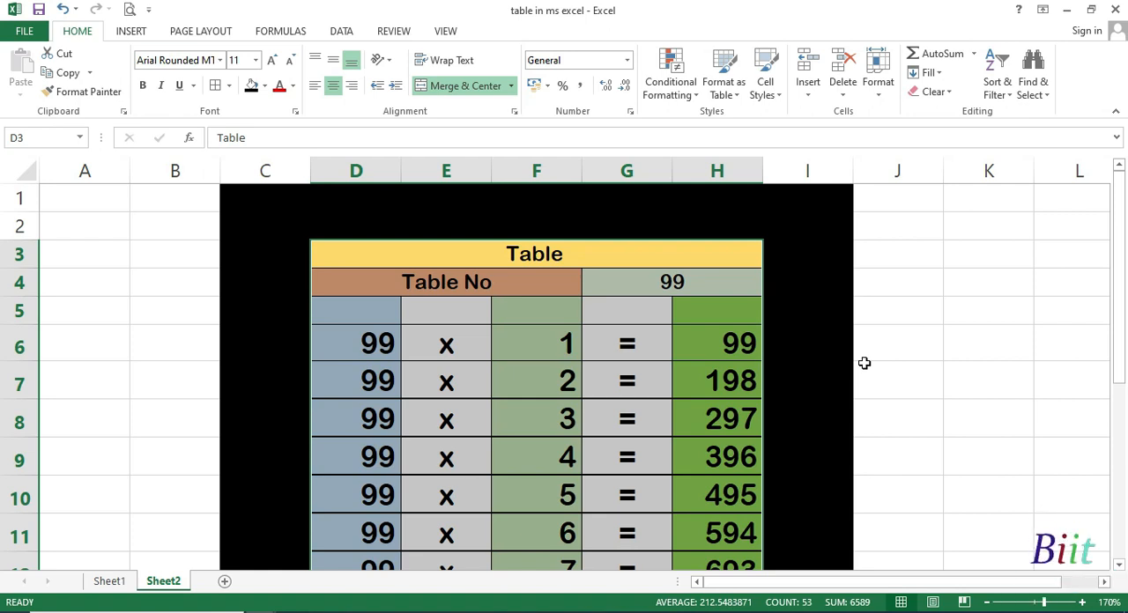
scroll(864, 363, "down", 2)
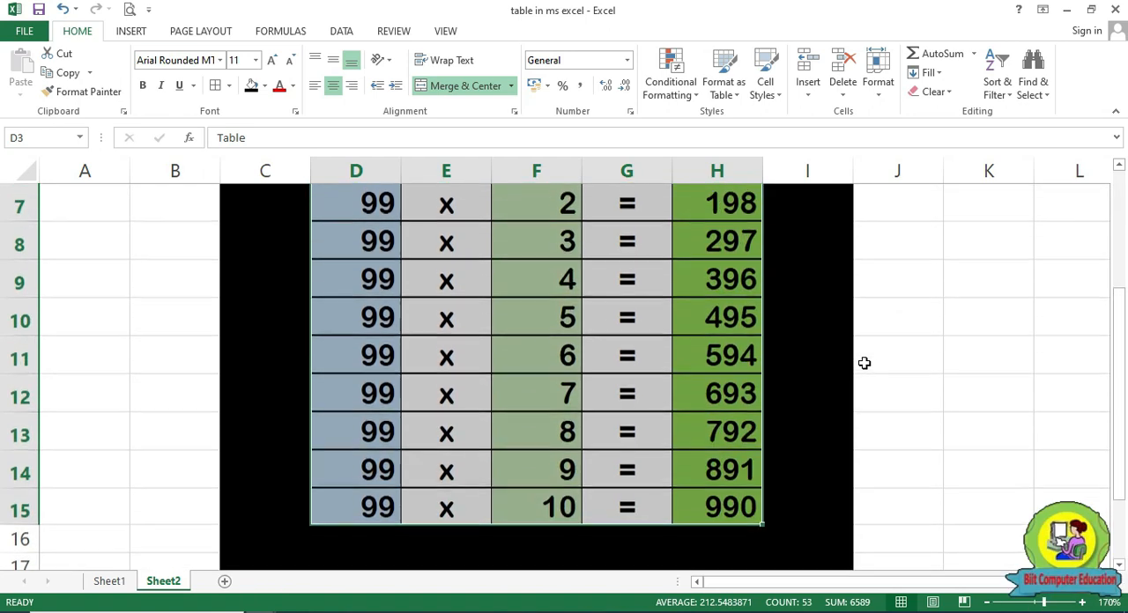
scroll(831, 351, "up", 2)
left_click(672, 283)
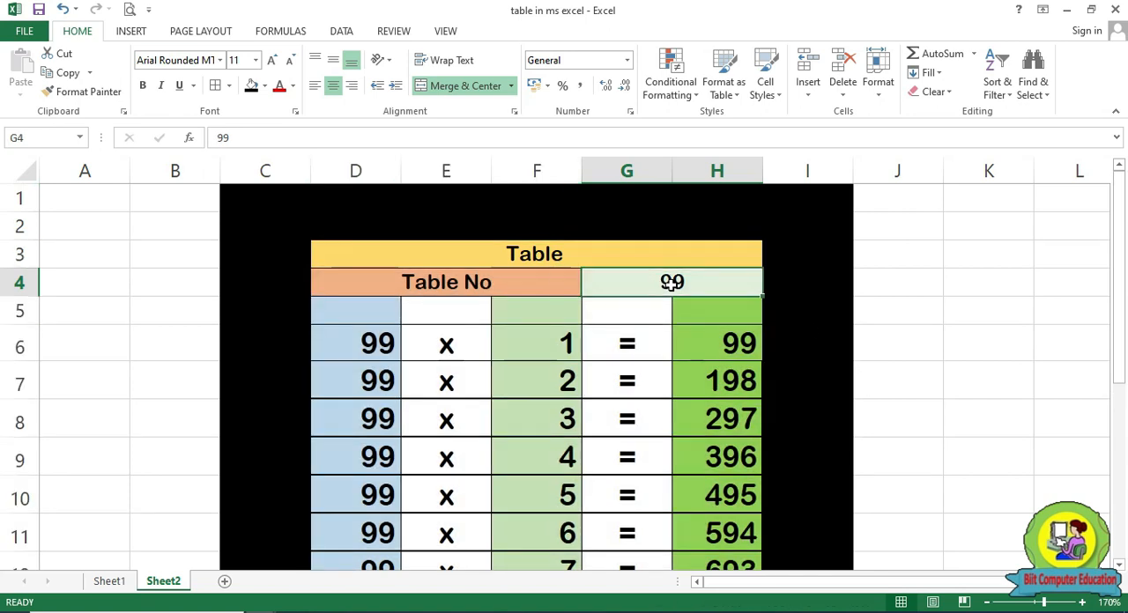